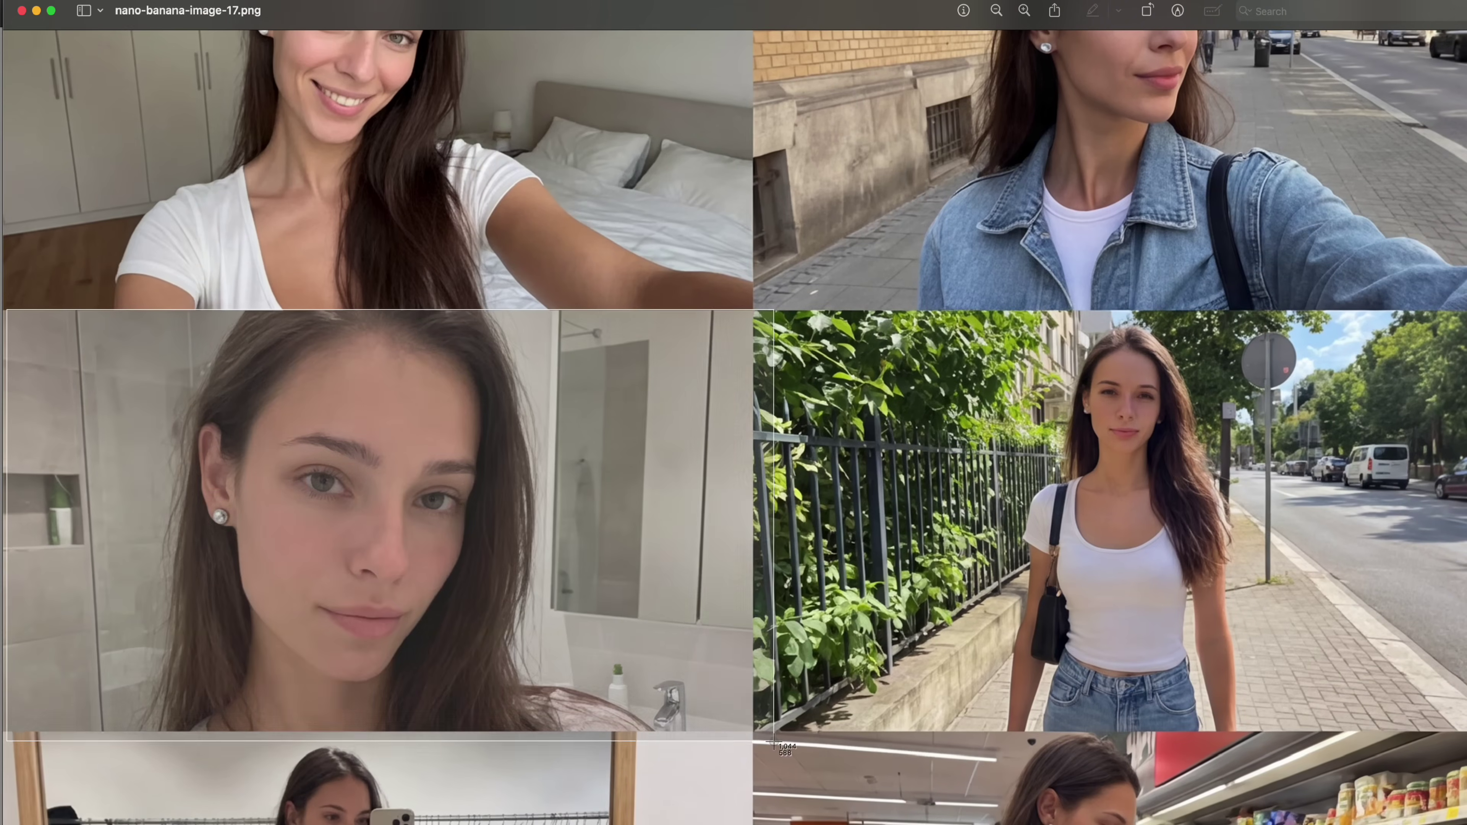
# Step: Paste the long portrait-selfie prompt into the Kora box and switch on HD quality
pyautogui.hscroll(5, 928, 616)
pyautogui.hscroll(10, 928, 616)
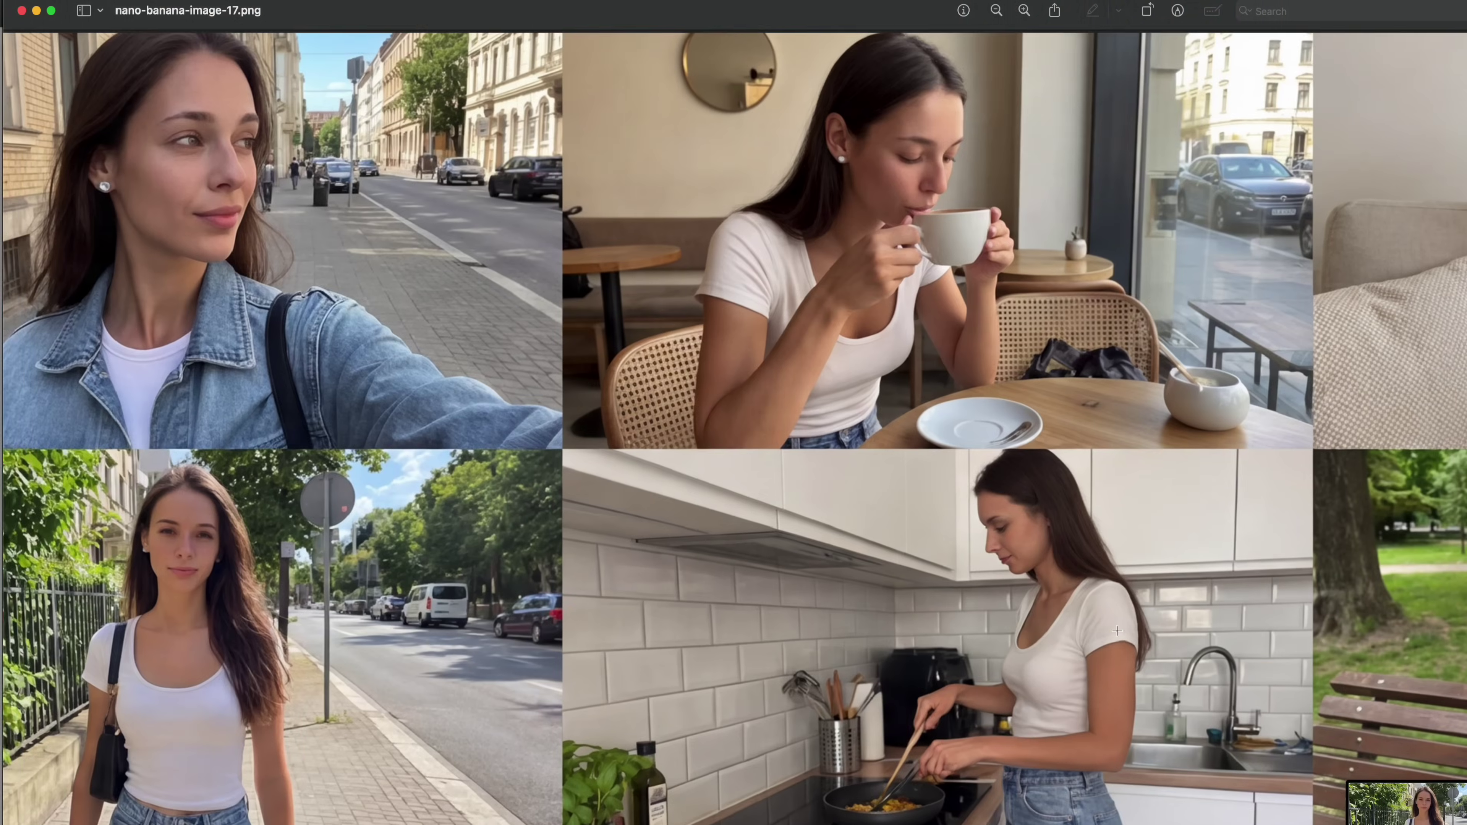
pyautogui.scroll(-10, 1049, 597)
pyautogui.hscroll(-6, 1049, 596)
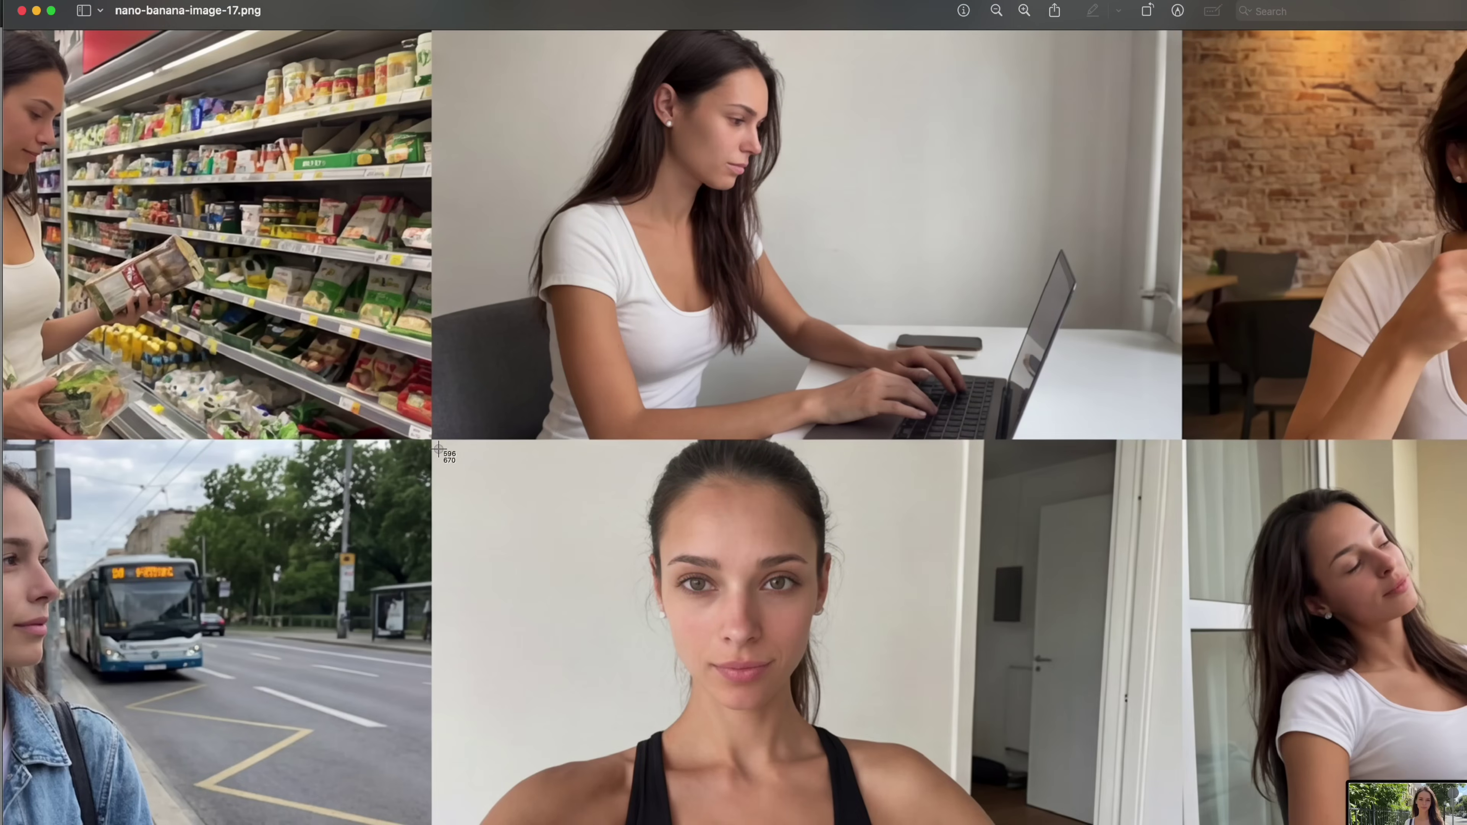
pyautogui.hscroll(-5, 733, 428)
pyautogui.scroll(3, 733, 427)
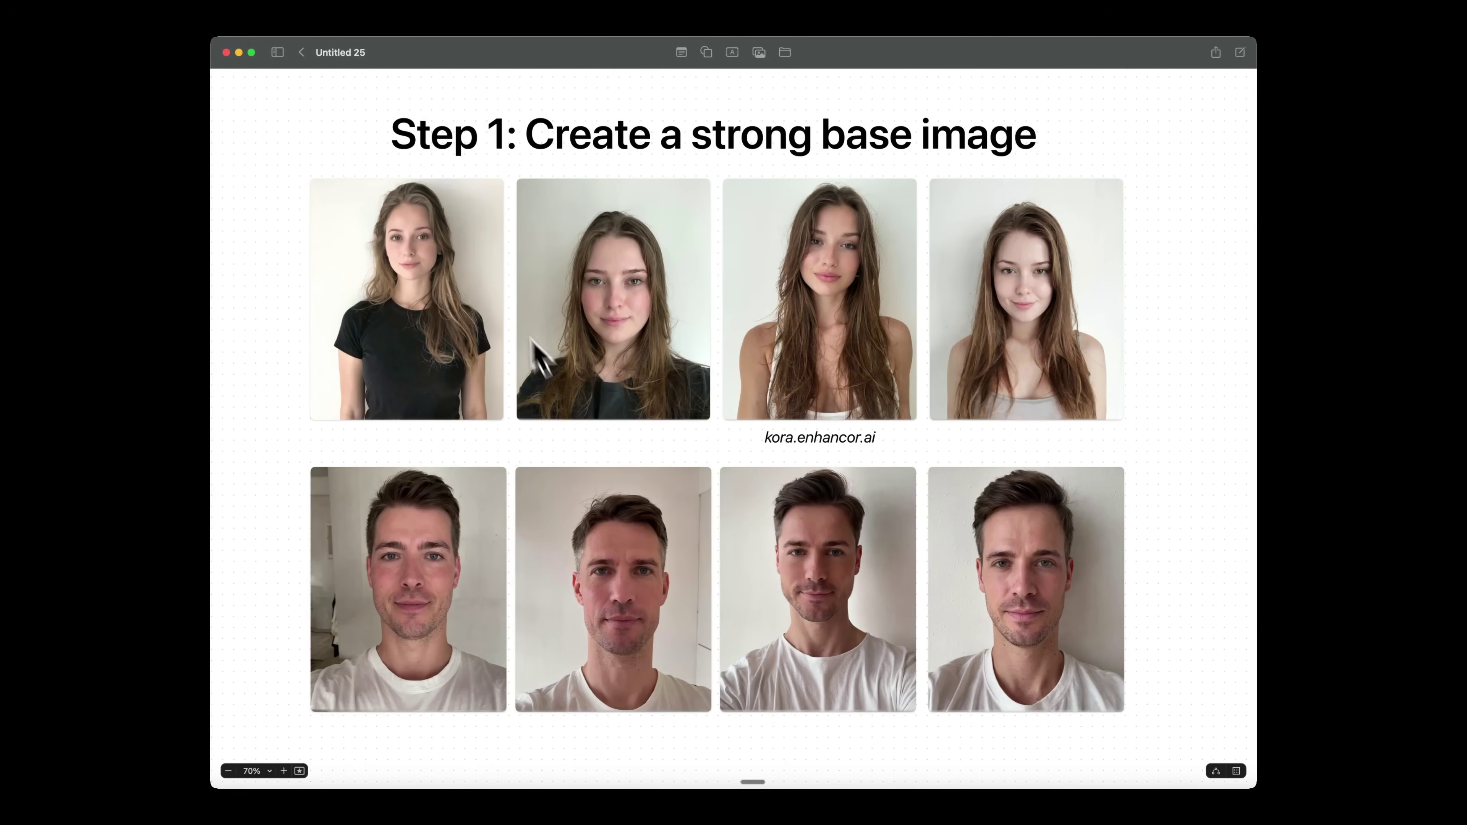
pyautogui.scroll(5, 501, 302)
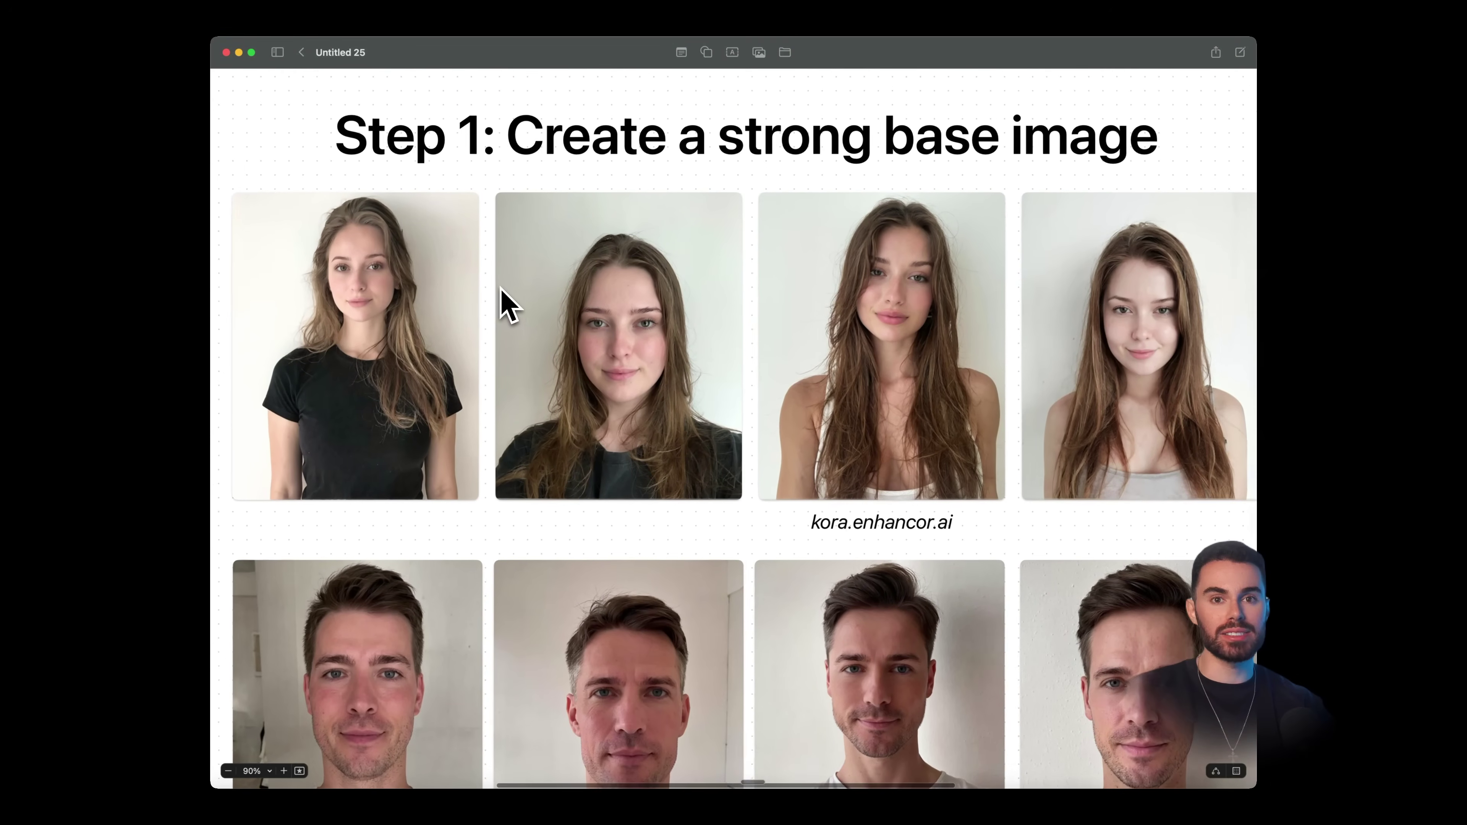
pyautogui.scroll(3, 973, 420)
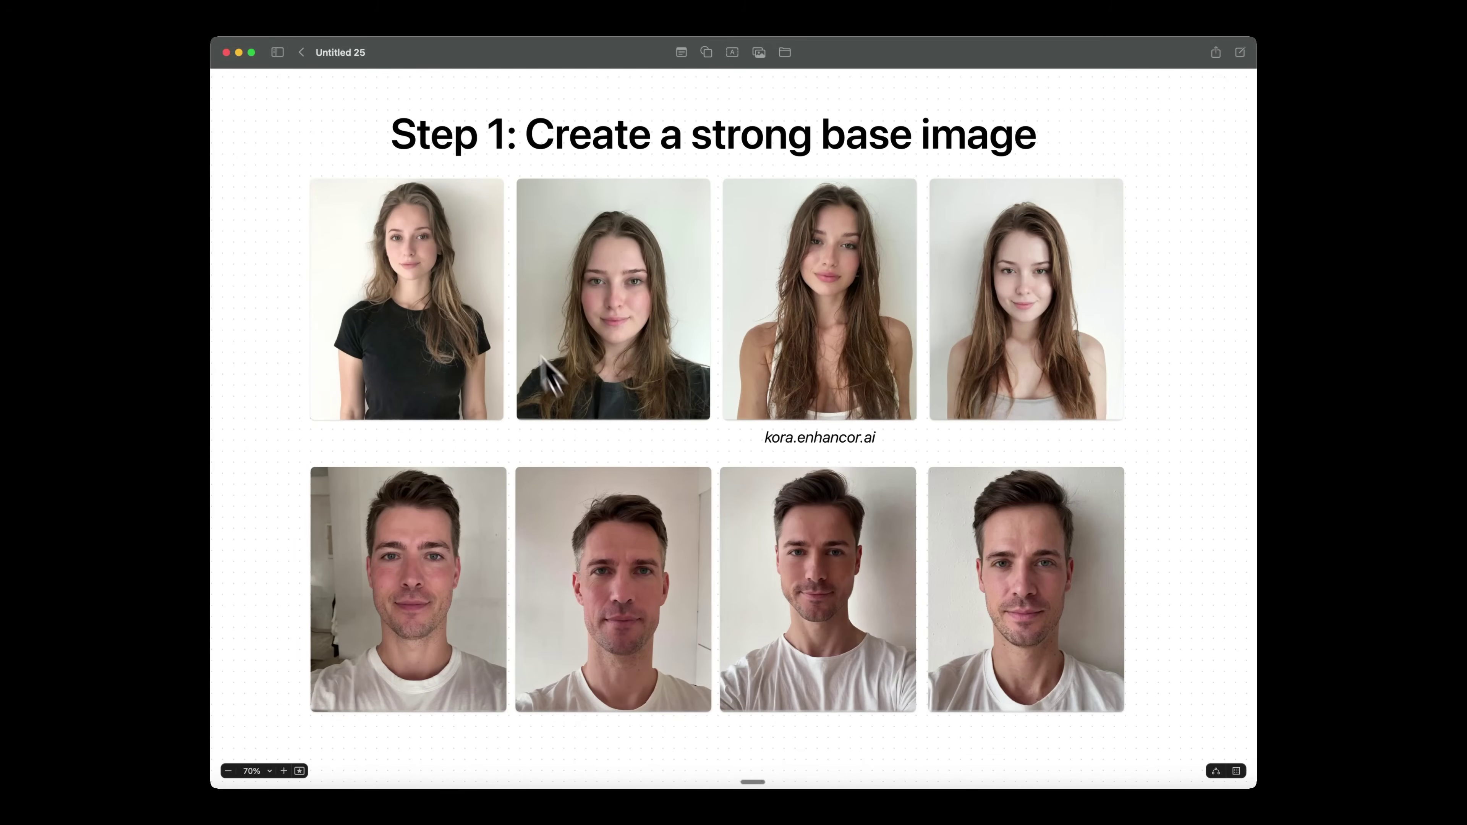
pyautogui.scroll(5, 501, 304)
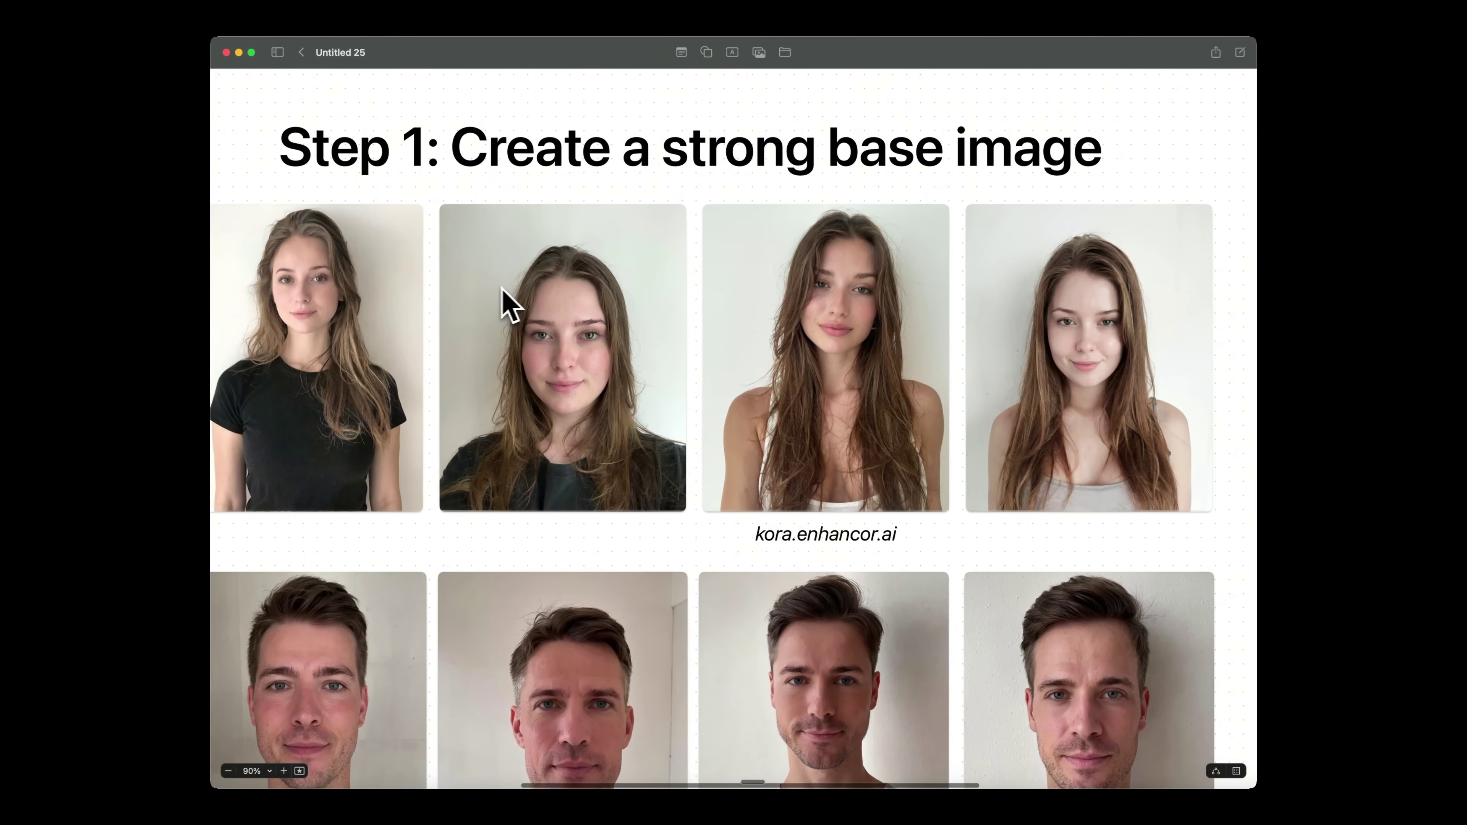
pyautogui.scroll(10, 969, 420)
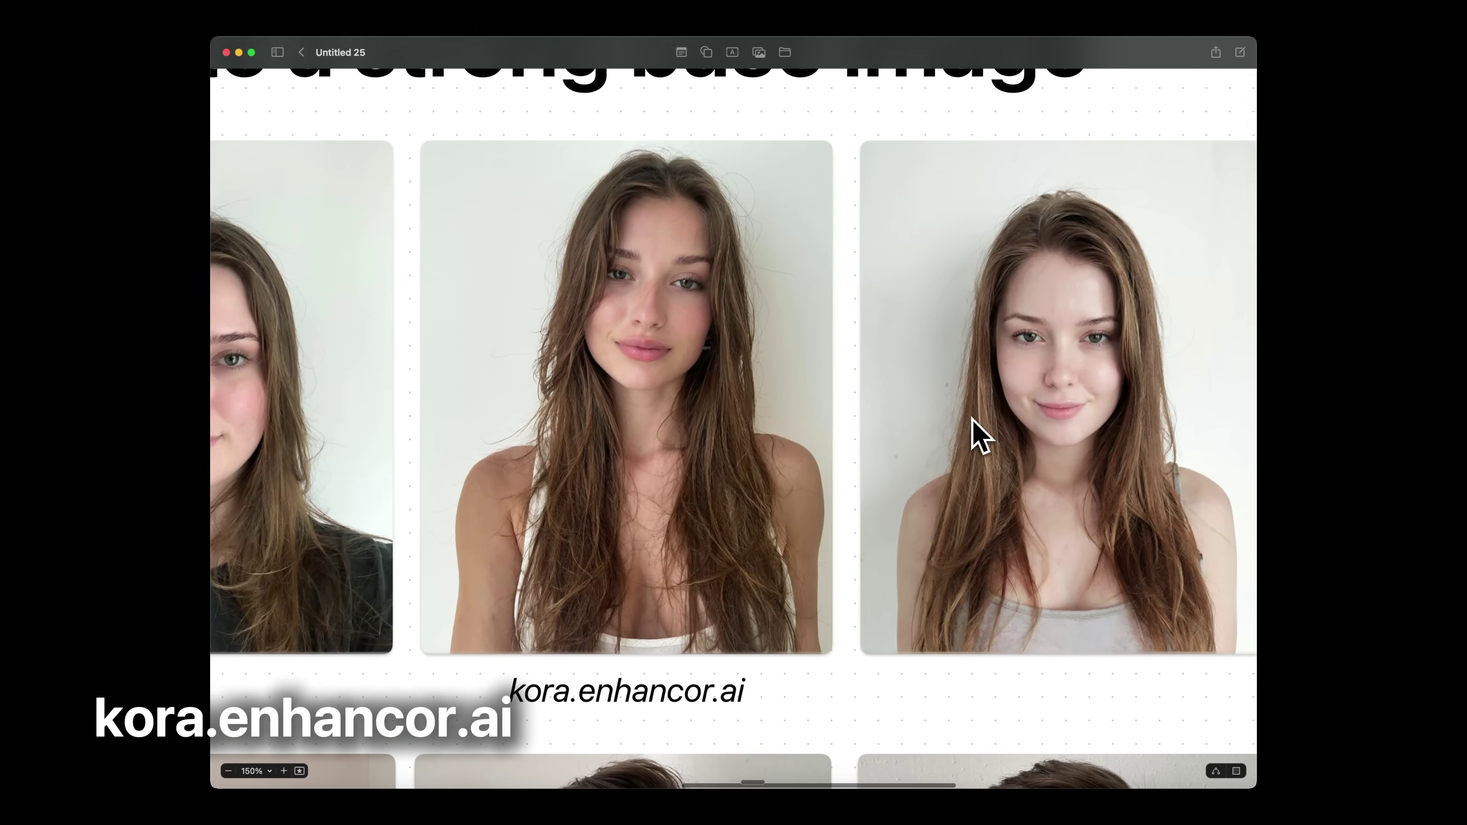
pyautogui.scroll(-10, 973, 420)
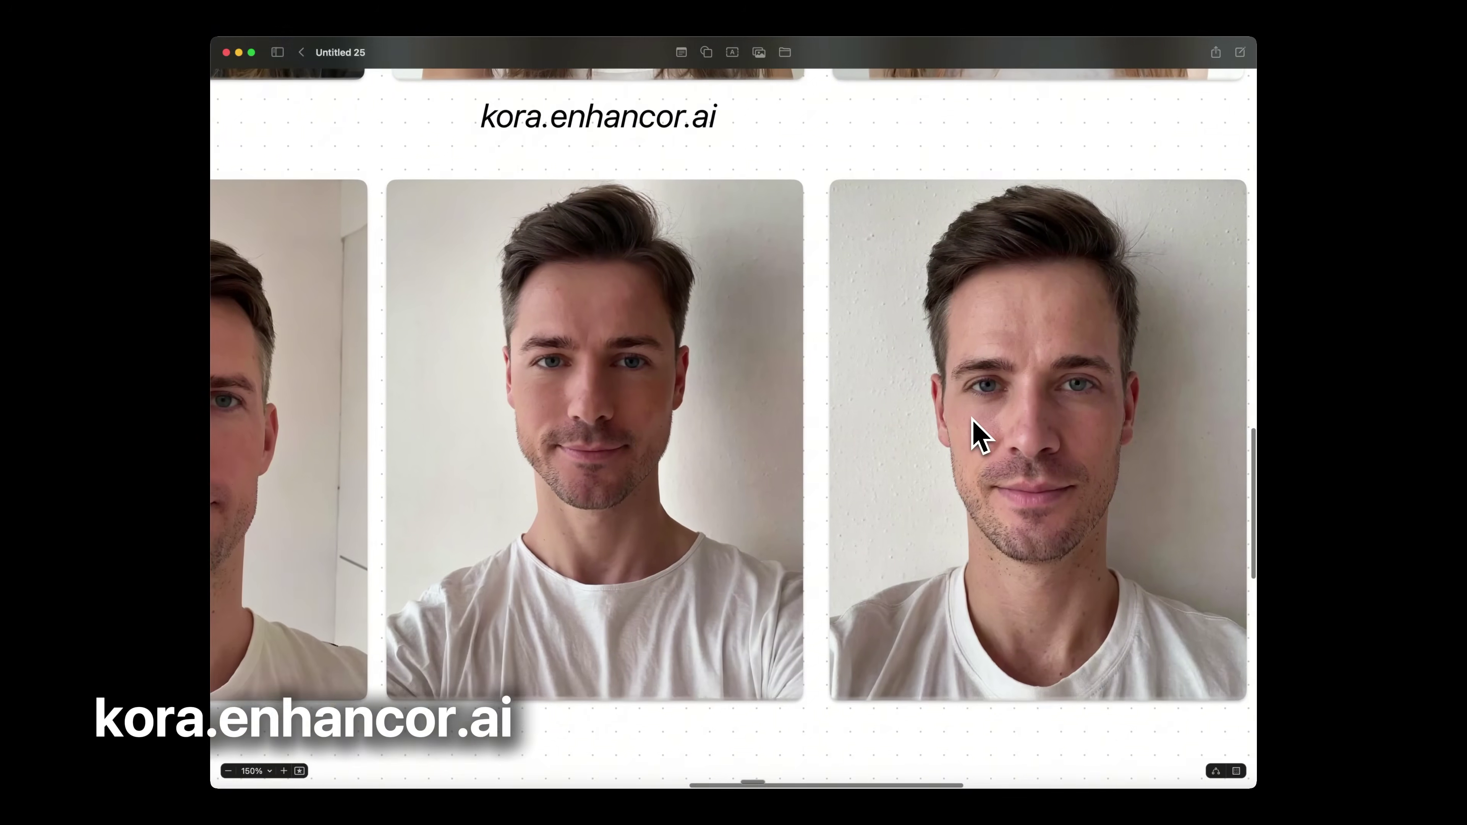
pyautogui.hscroll(-10, 976, 433)
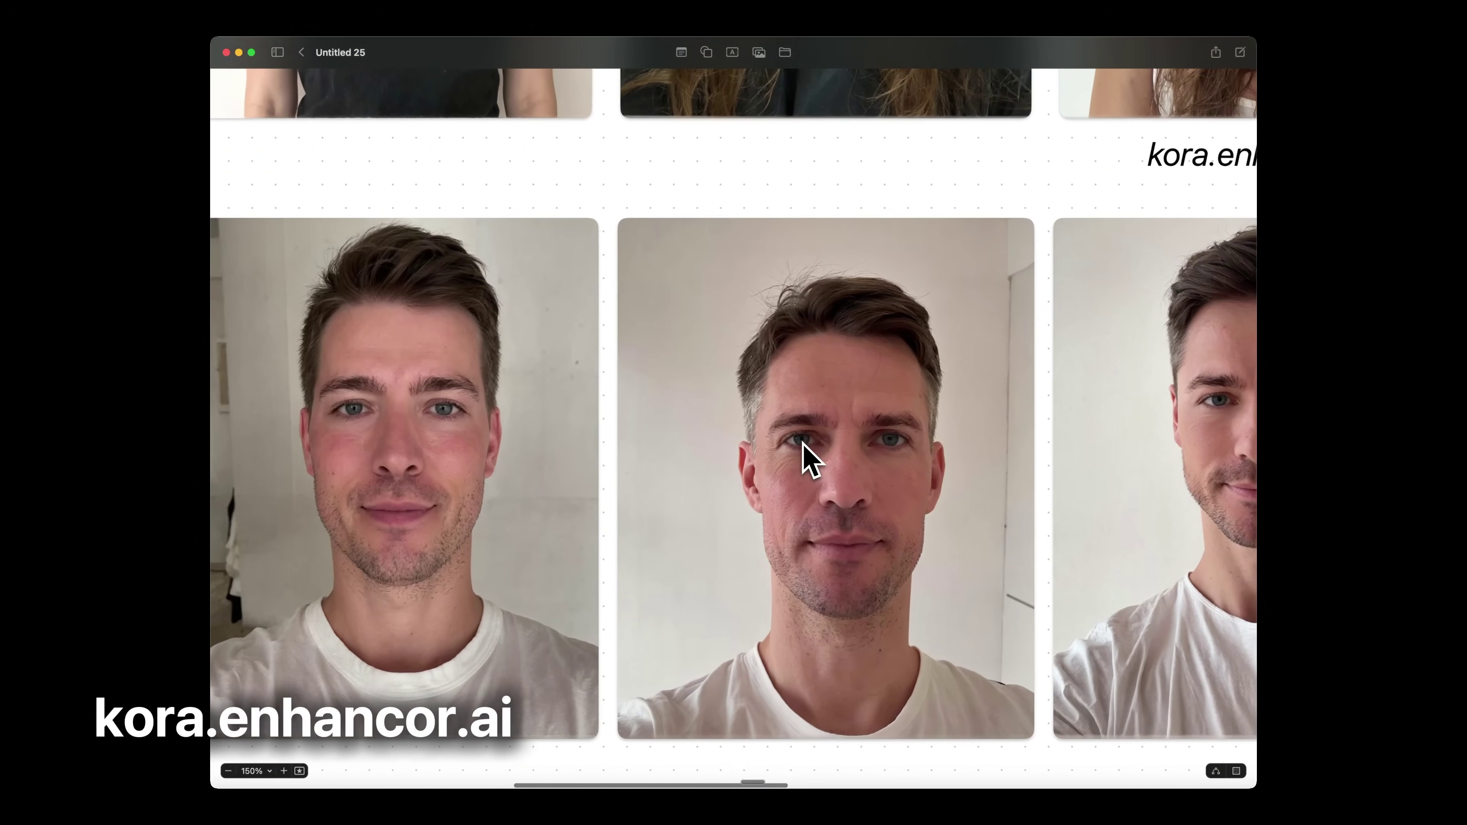
pyautogui.hscroll(-3, 804, 458)
pyautogui.scroll(10, 803, 459)
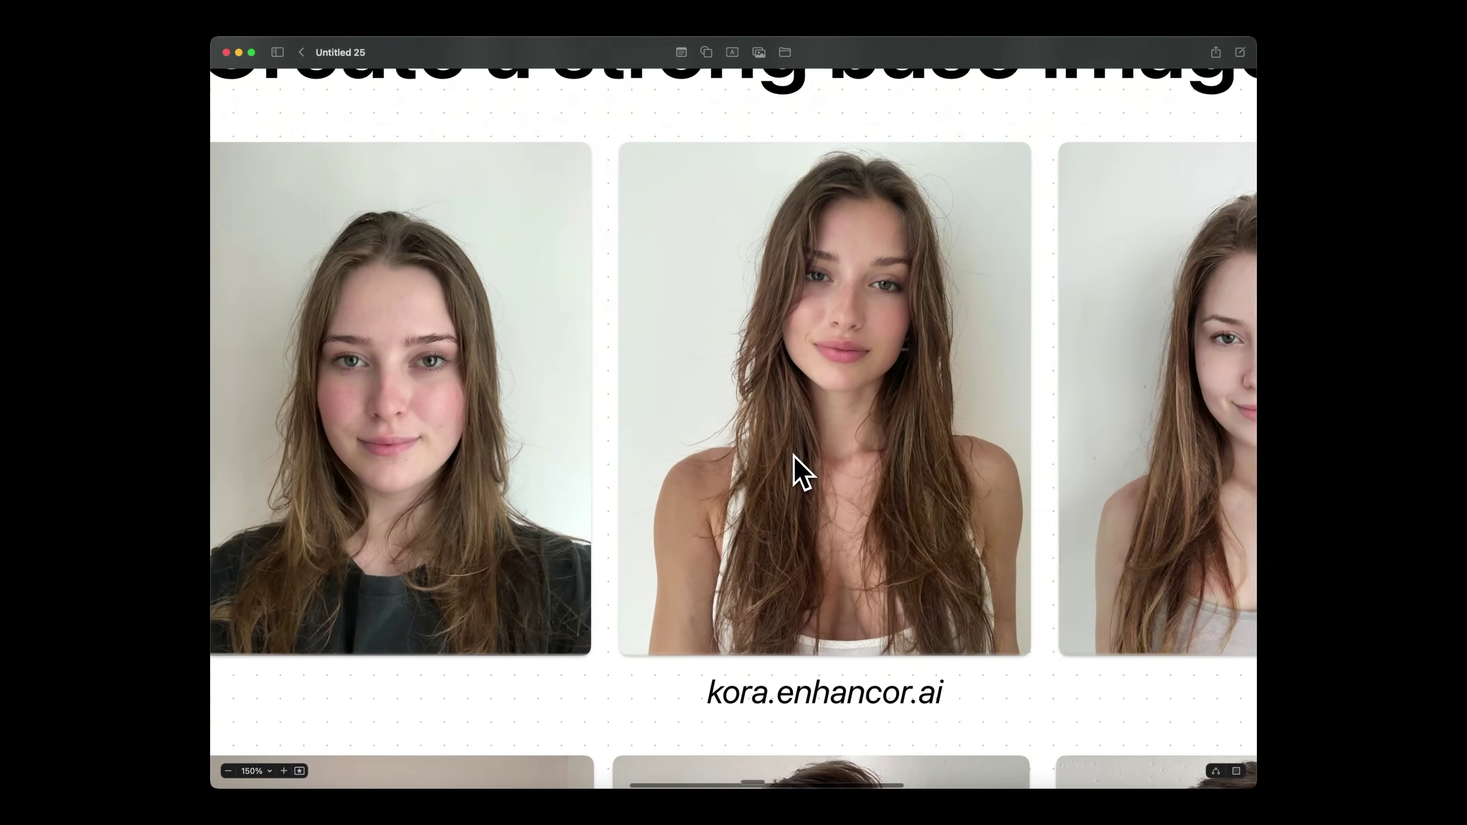
pyautogui.scroll(-5, 794, 454)
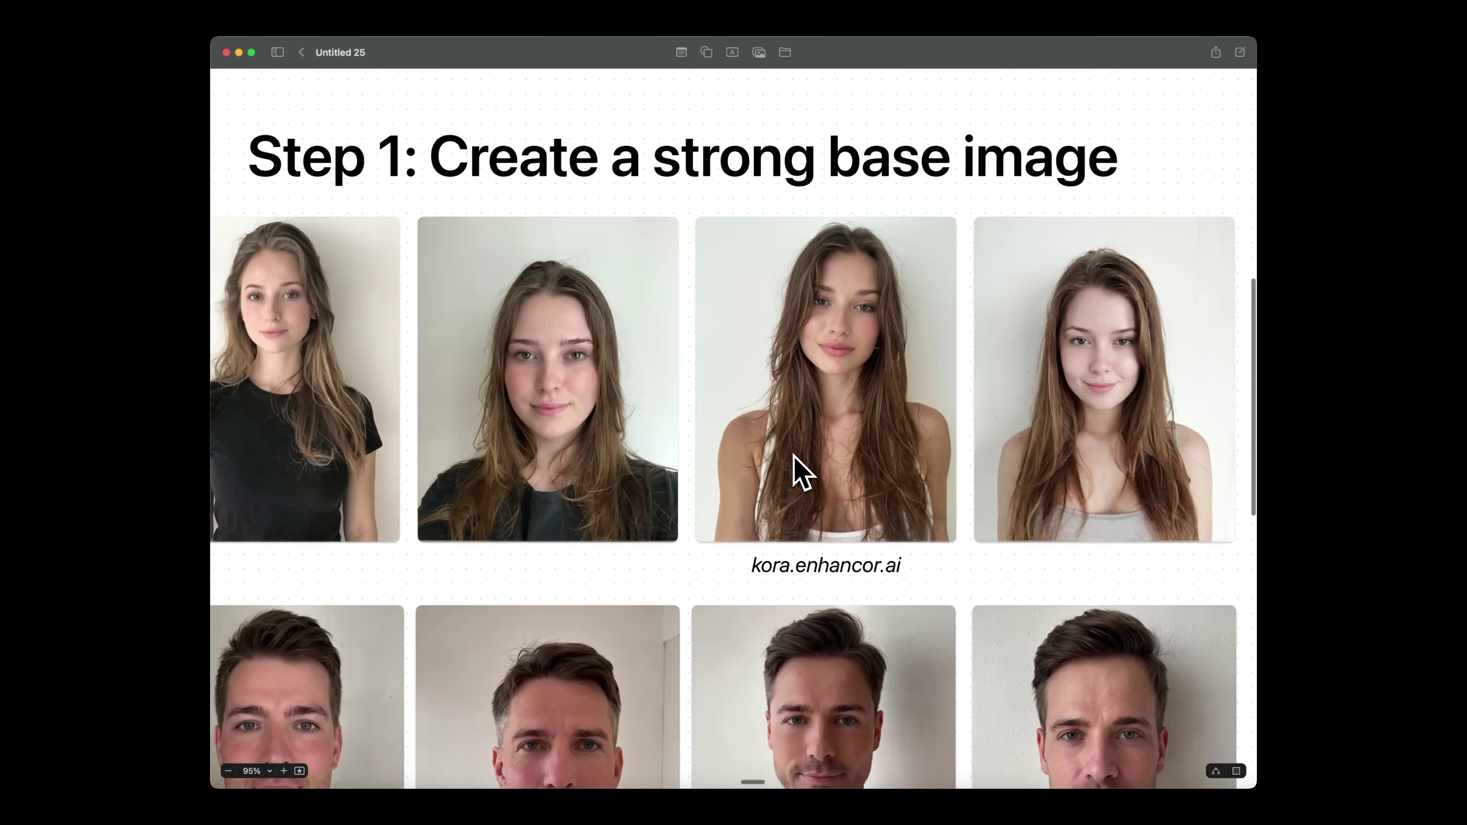
pyautogui.scroll(-3, 793, 455)
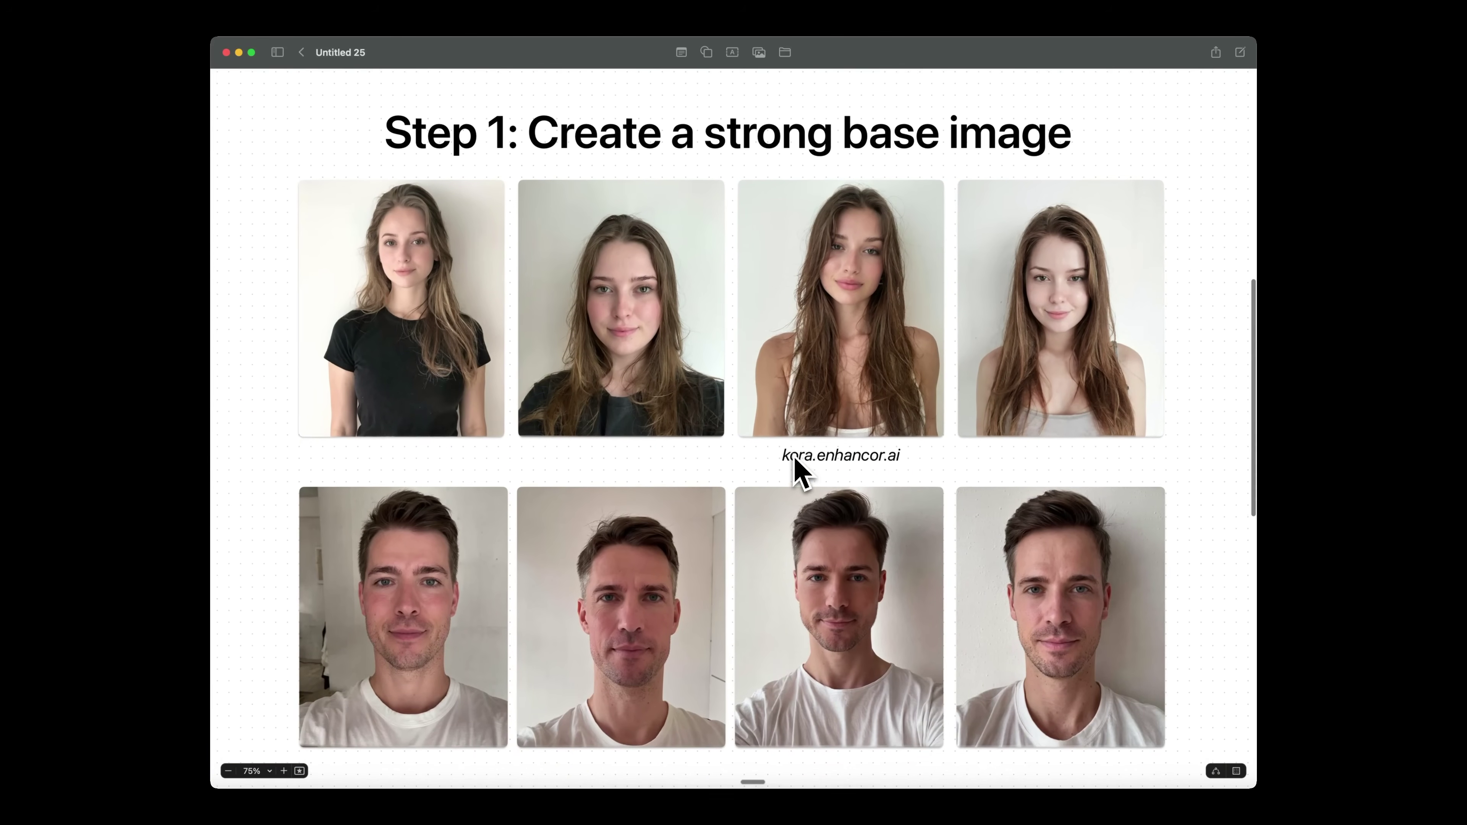
pyautogui.hscroll(1, 794, 458)
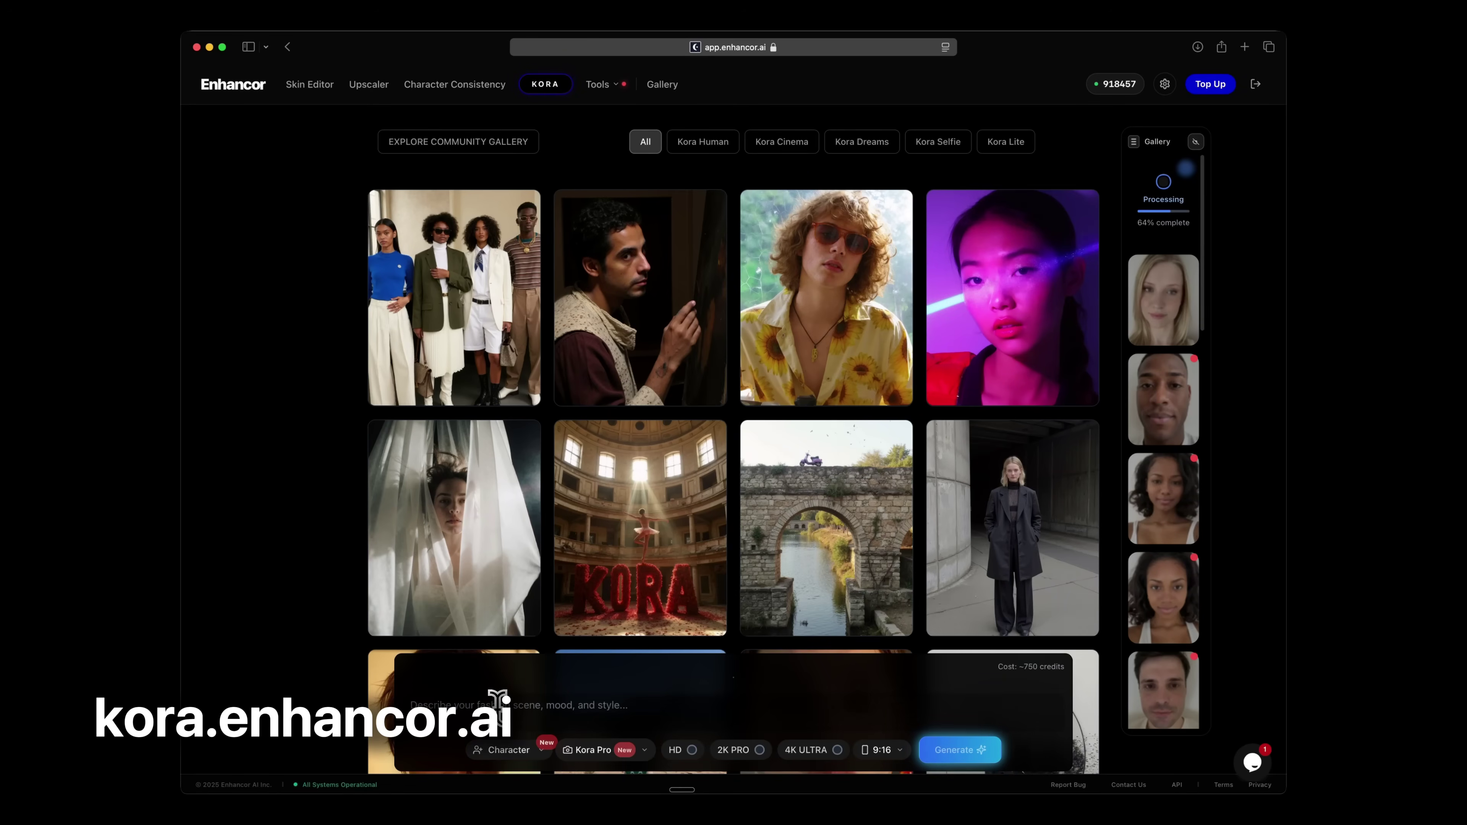
pyautogui.press('super+v')
pyautogui.press('super+a')
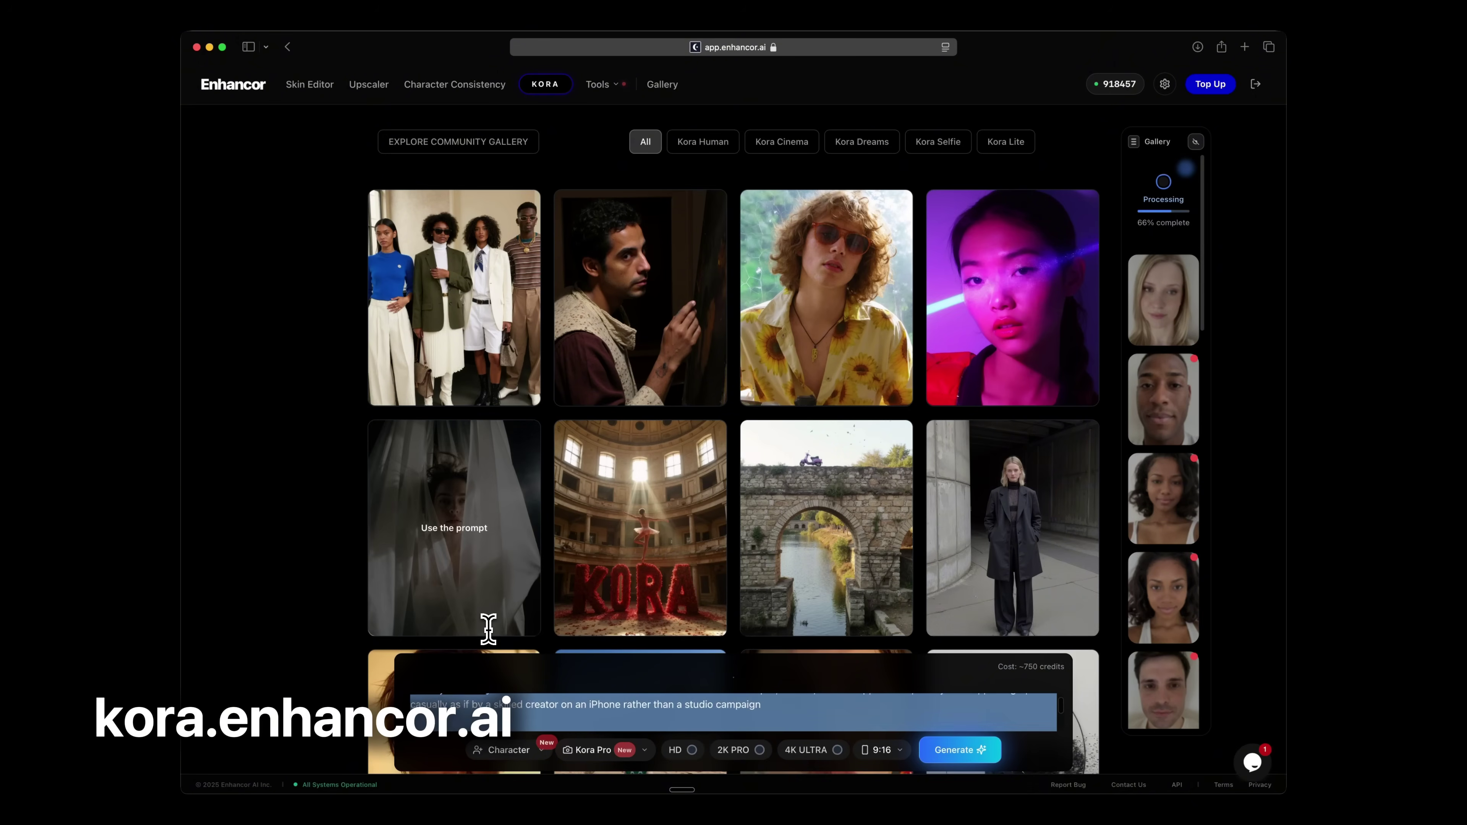
pyautogui.click(496, 735)
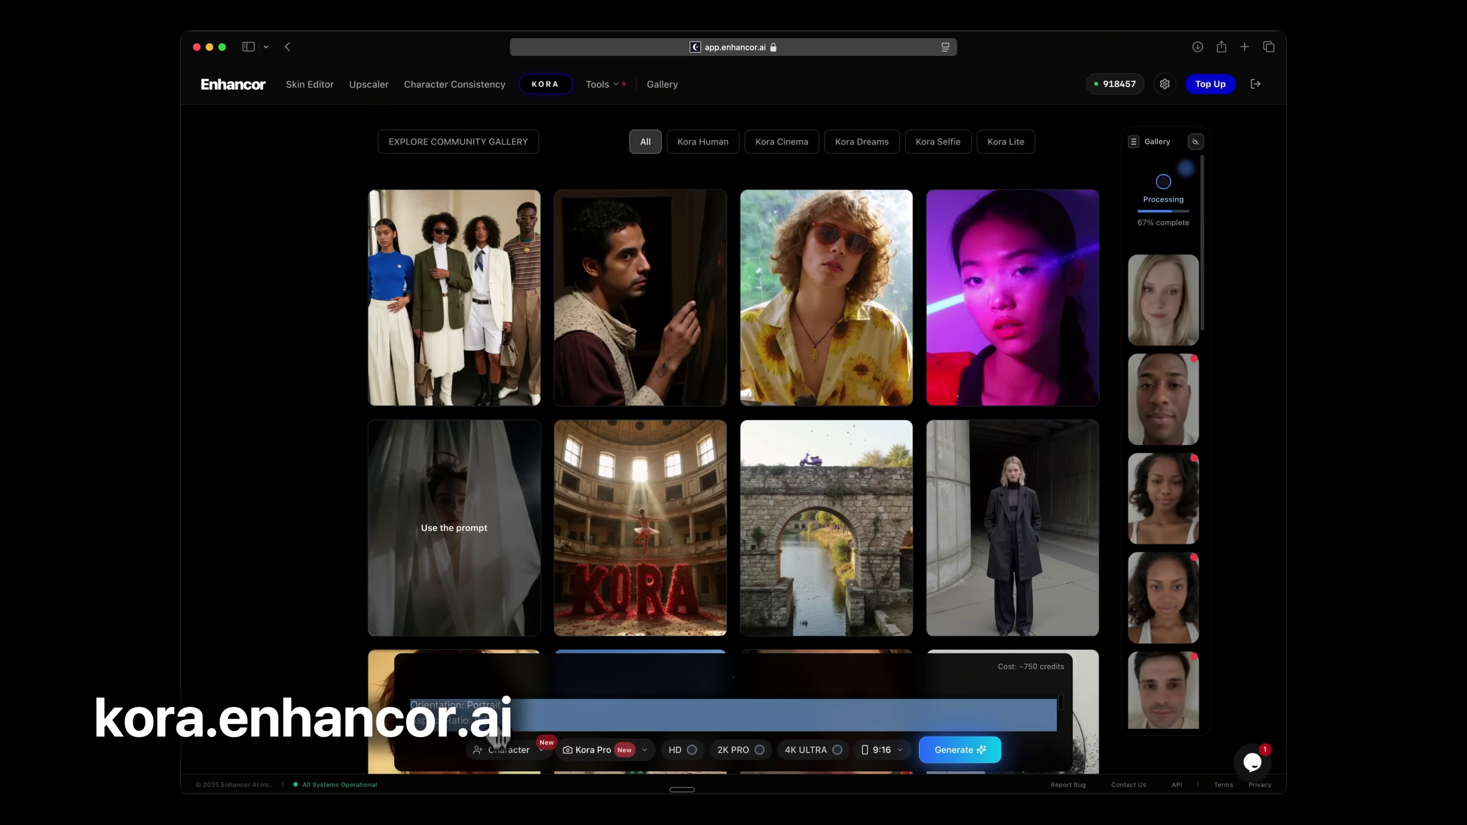
pyautogui.click(687, 749)
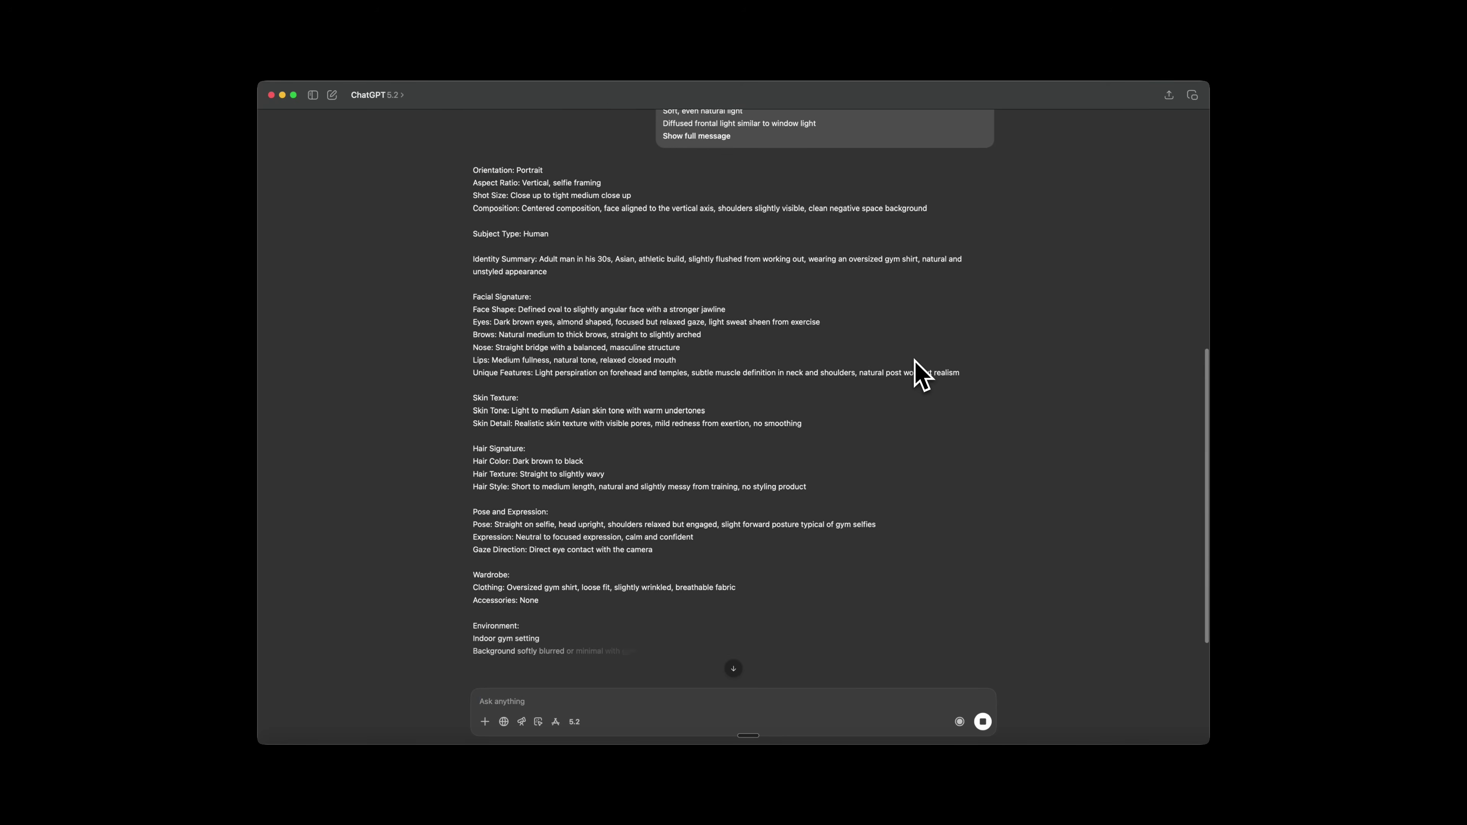
pyautogui.scroll(15, 919, 375)
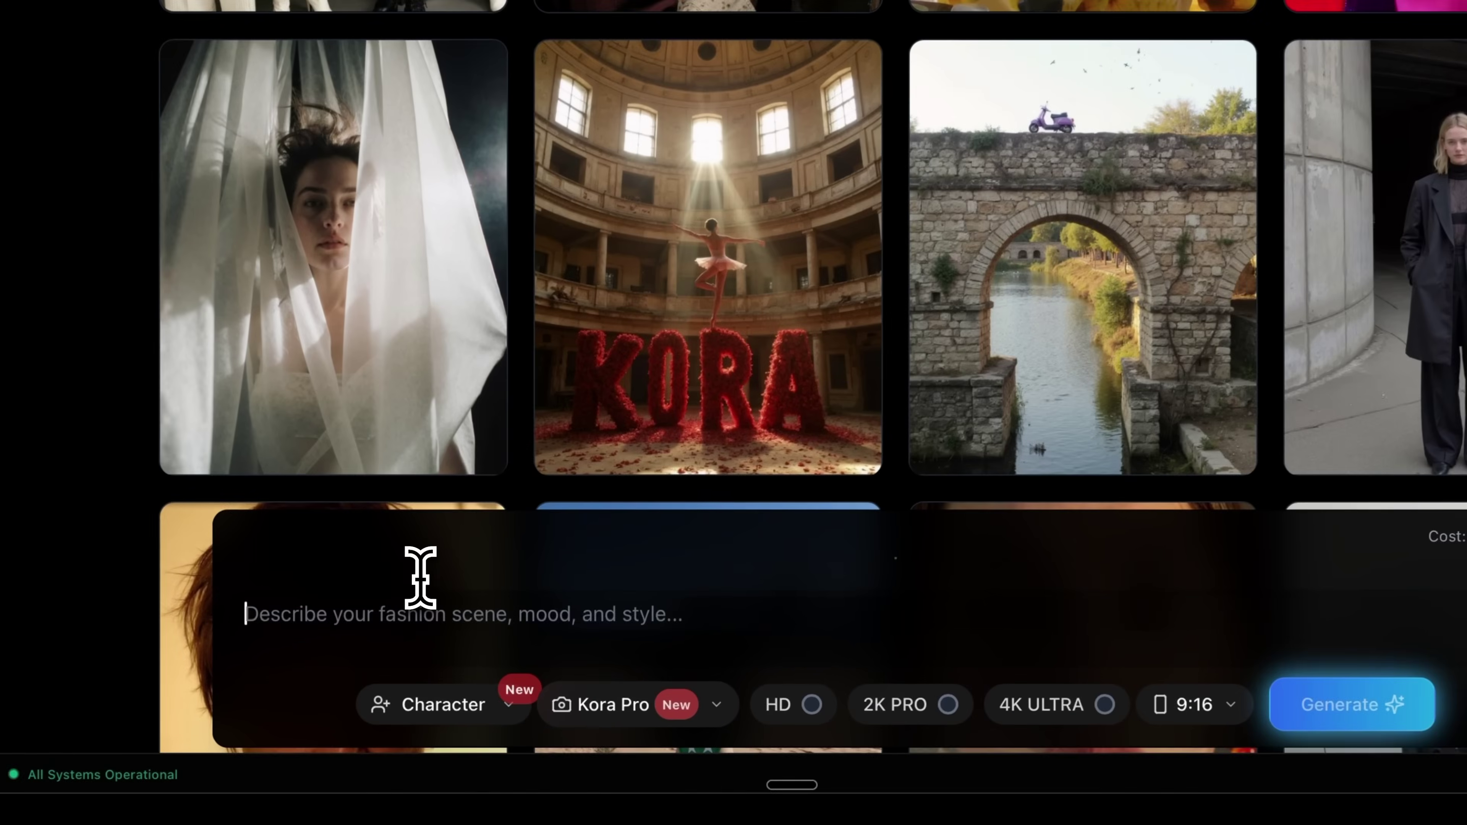
# Step: Paste ChatGPT's rewritten portrait prompt into the Kora box, enable HD, and generate the image
pyautogui.click(419, 583)
pyautogui.press('super+v')
pyautogui.moveTo(420, 660); pyautogui.dragTo(412, 485)
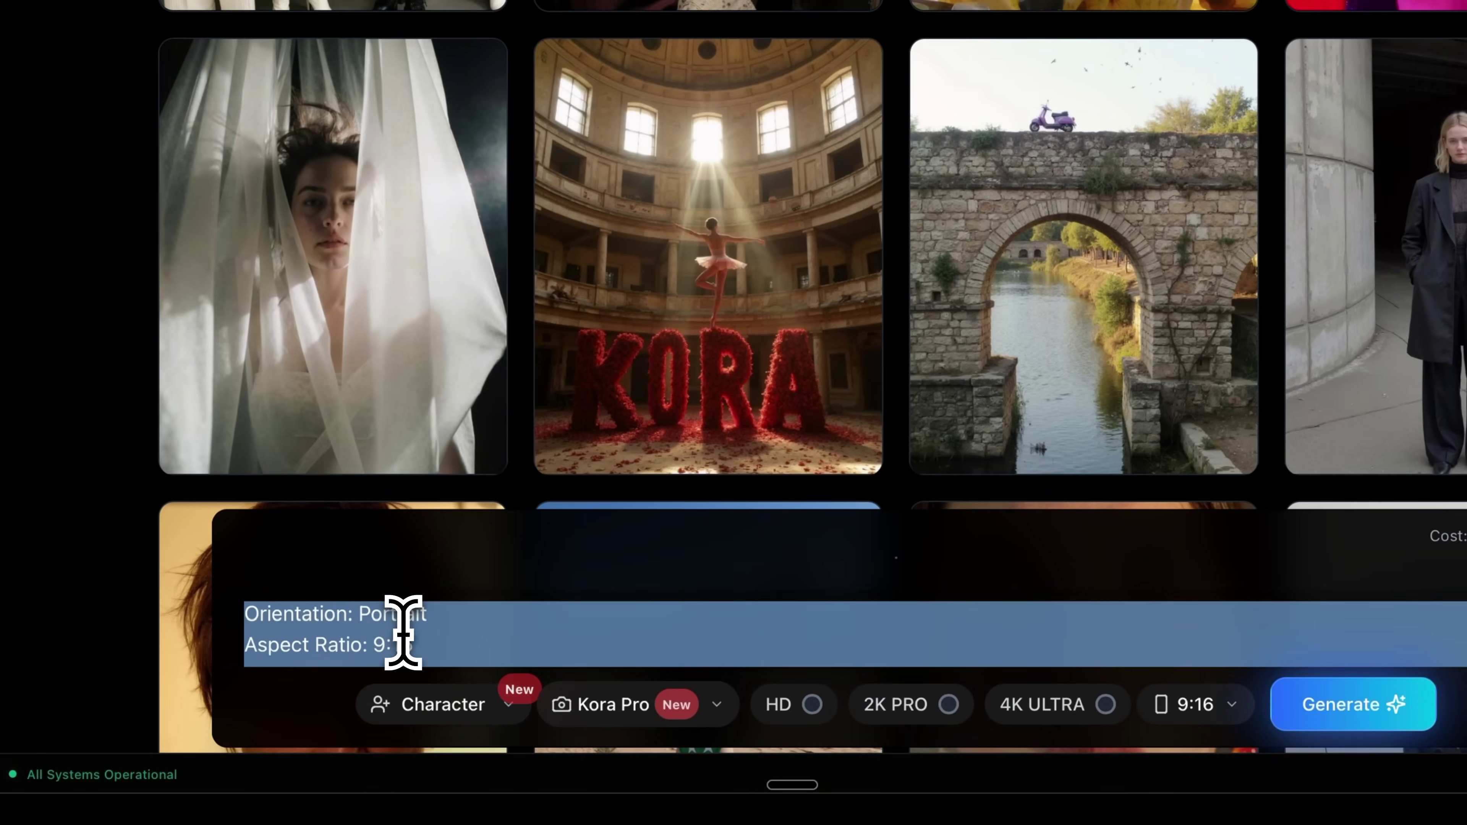
pyautogui.click(399, 643)
pyautogui.click(807, 704)
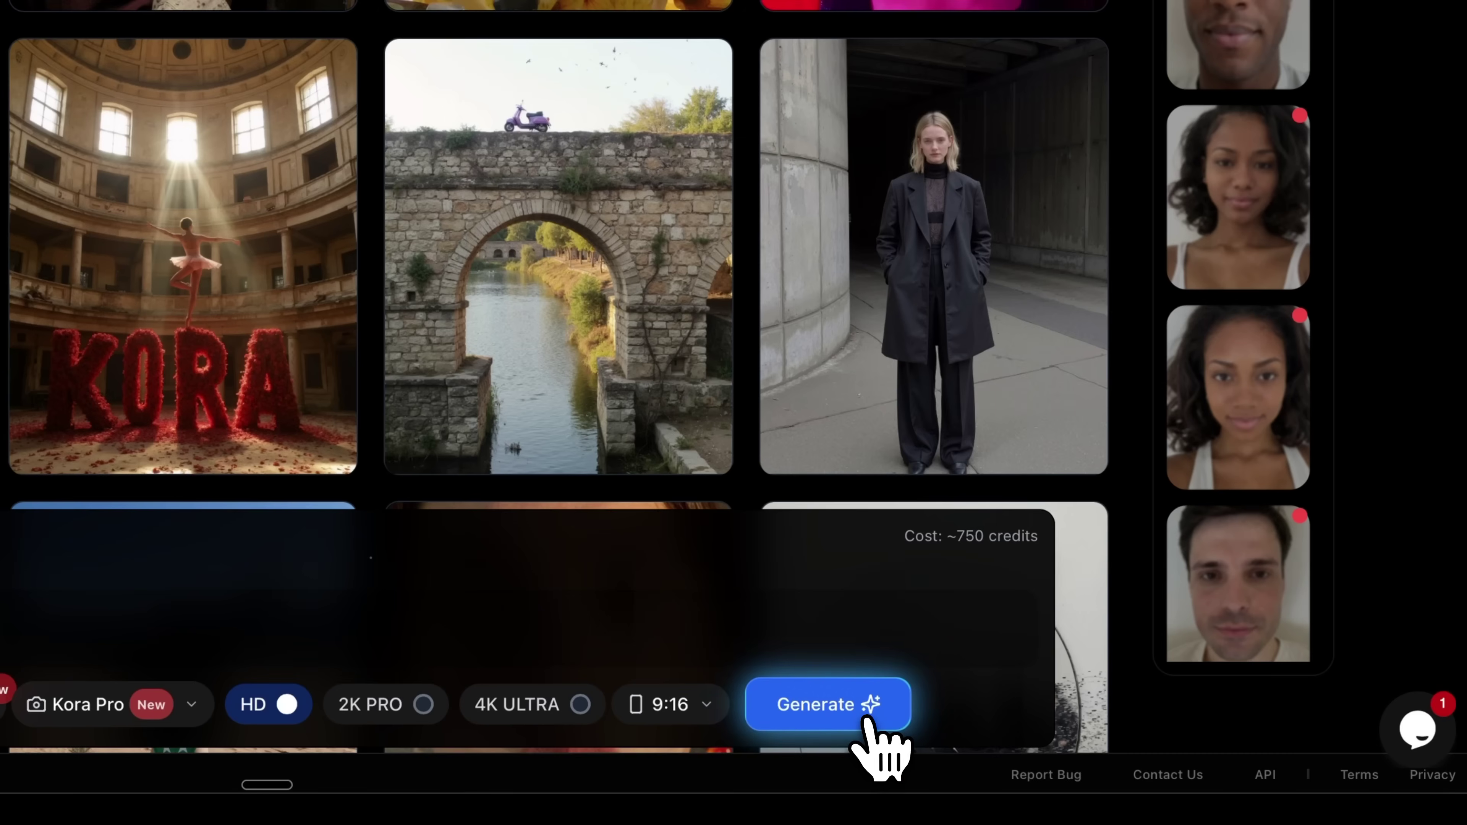
pyautogui.click(867, 719)
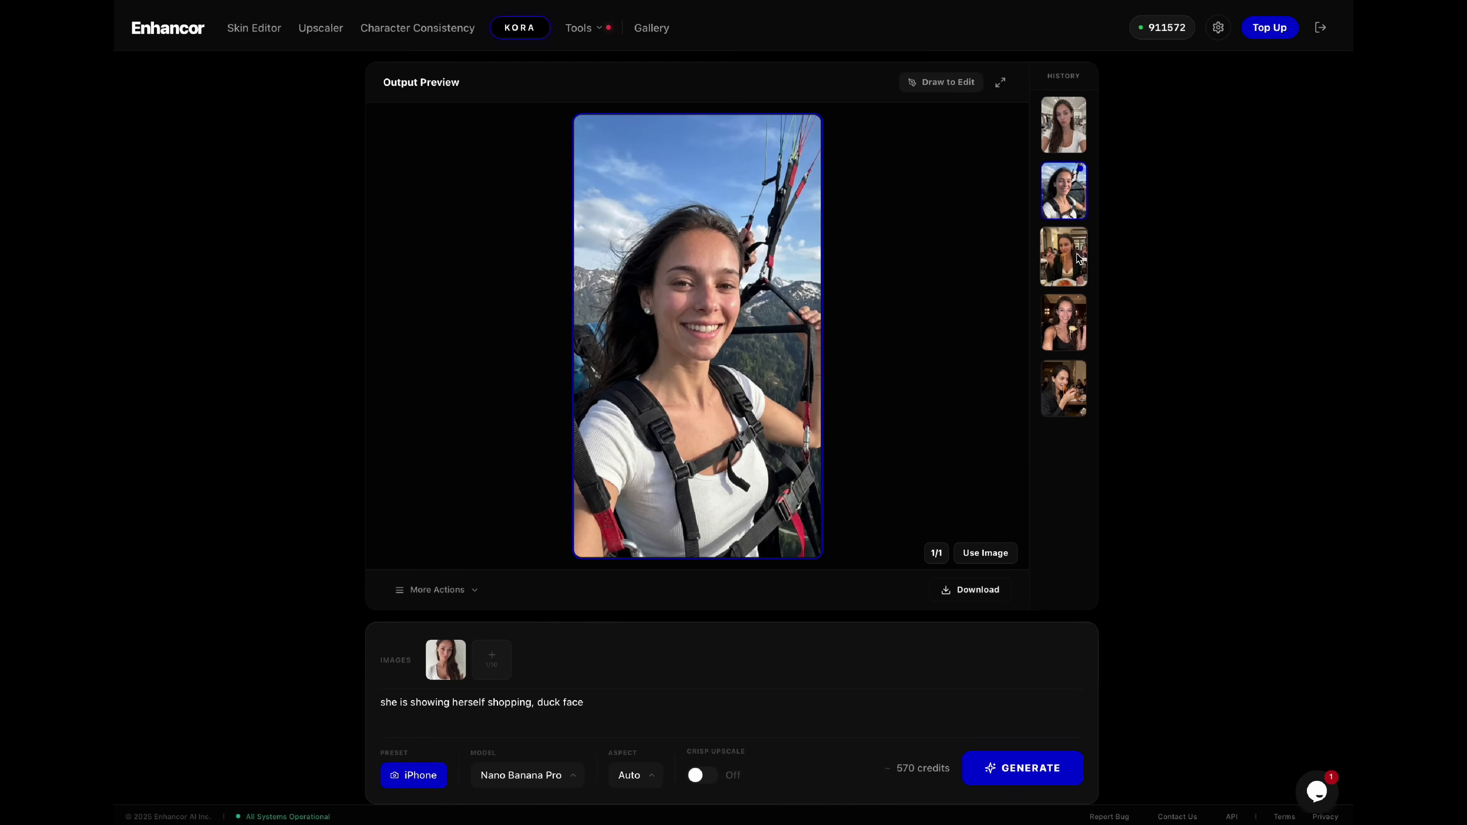
# Step: Browse three earlier generations in the History panel, ending on the restaurant spaghetti images
pyautogui.click(1064, 256)
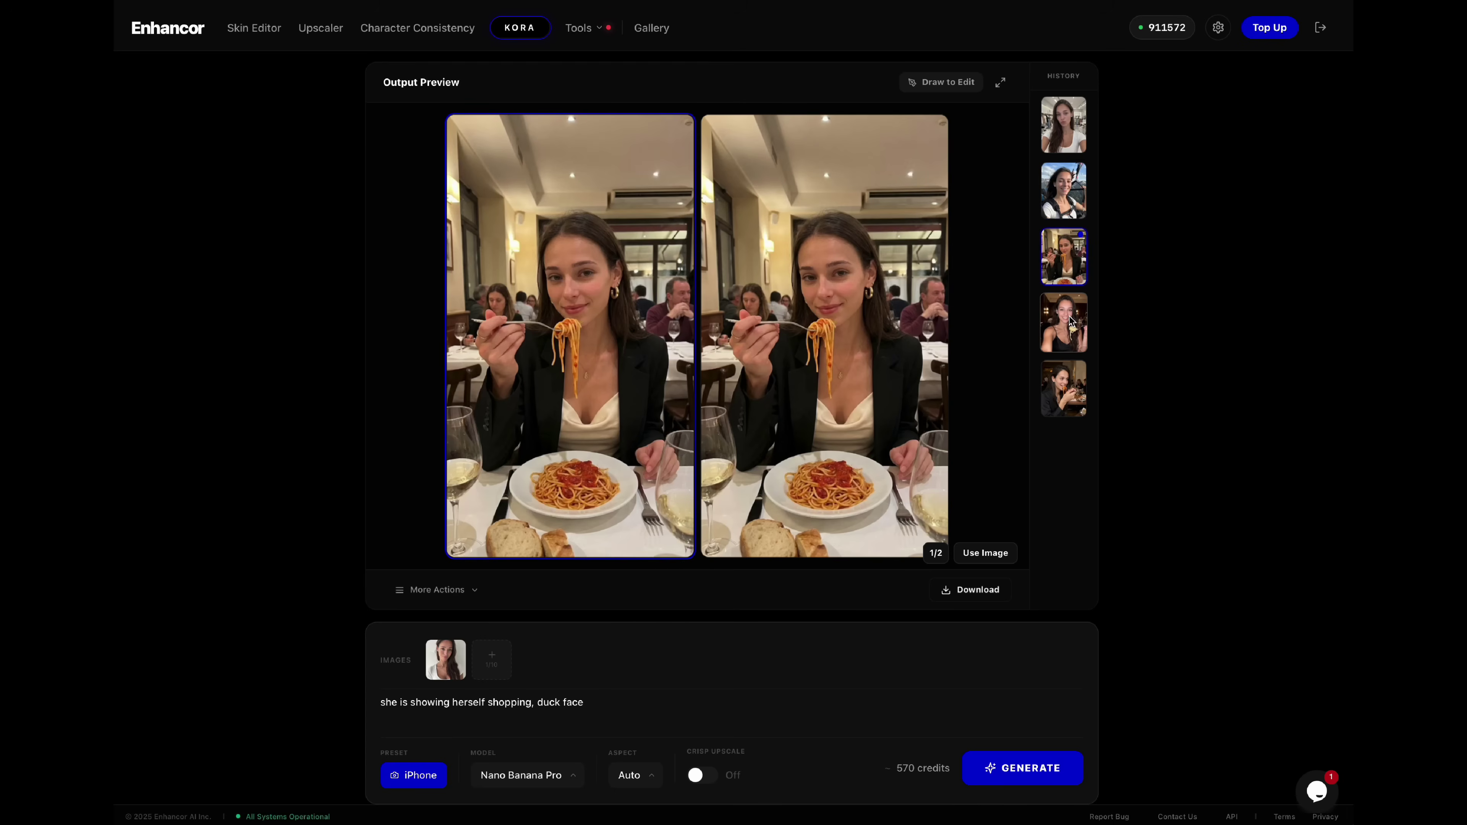
pyautogui.click(1070, 335)
pyautogui.click(1065, 381)
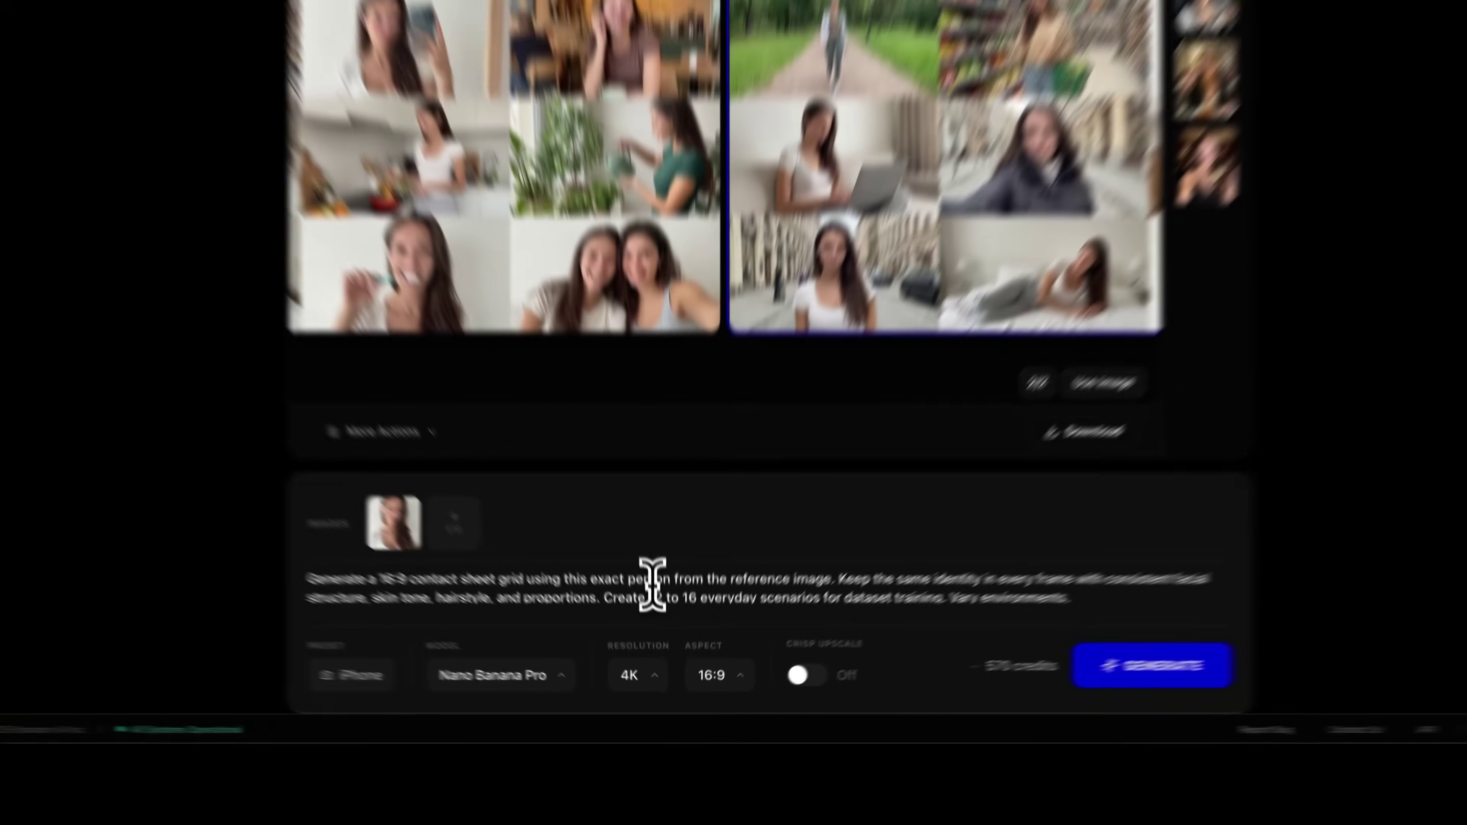
# Step: Select the contact-sheet prompt and keep the aspect ratio at 16:9
pyautogui.tripleClick(645, 547)
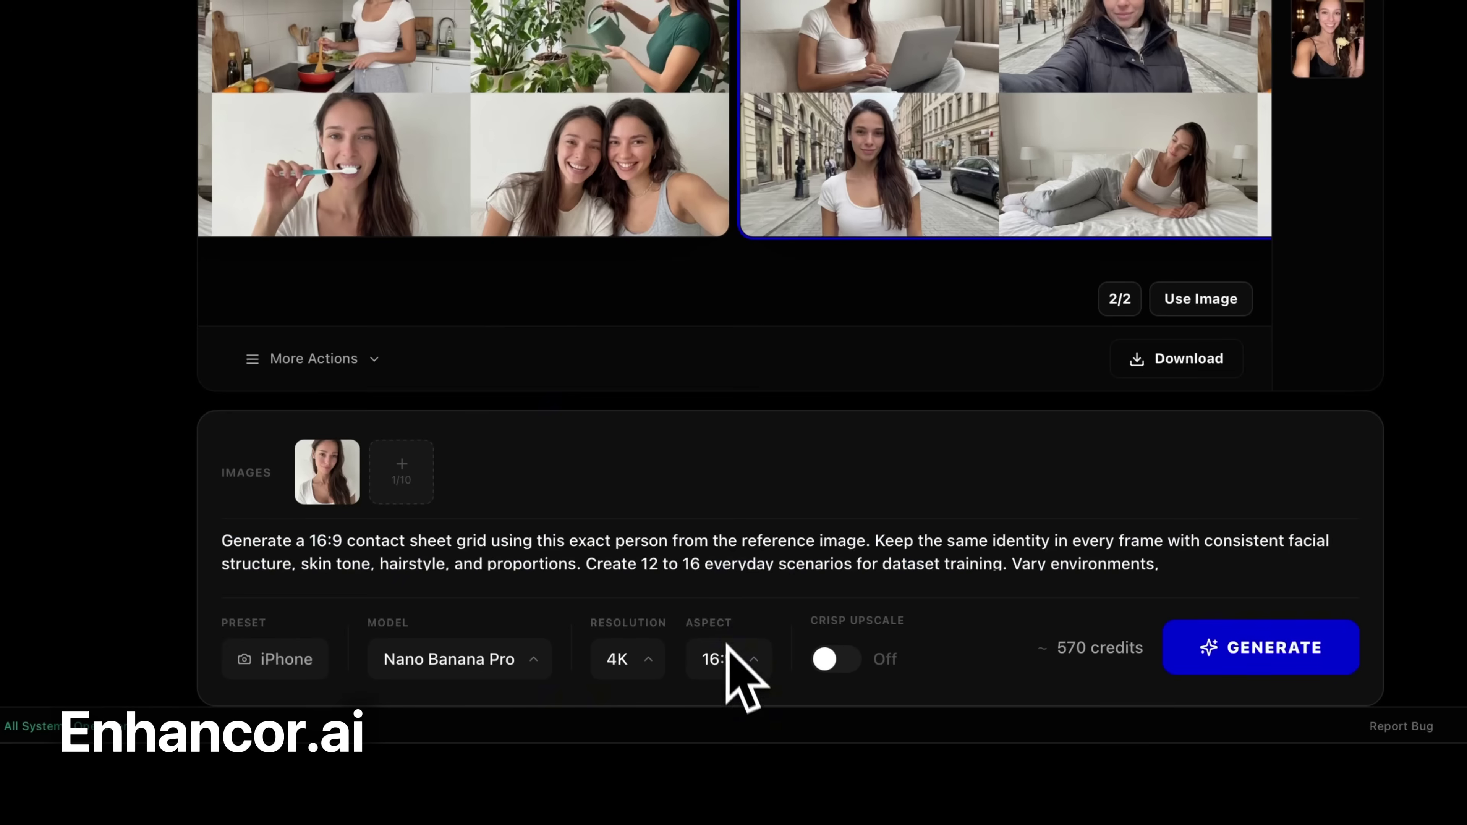
pyautogui.click(727, 653)
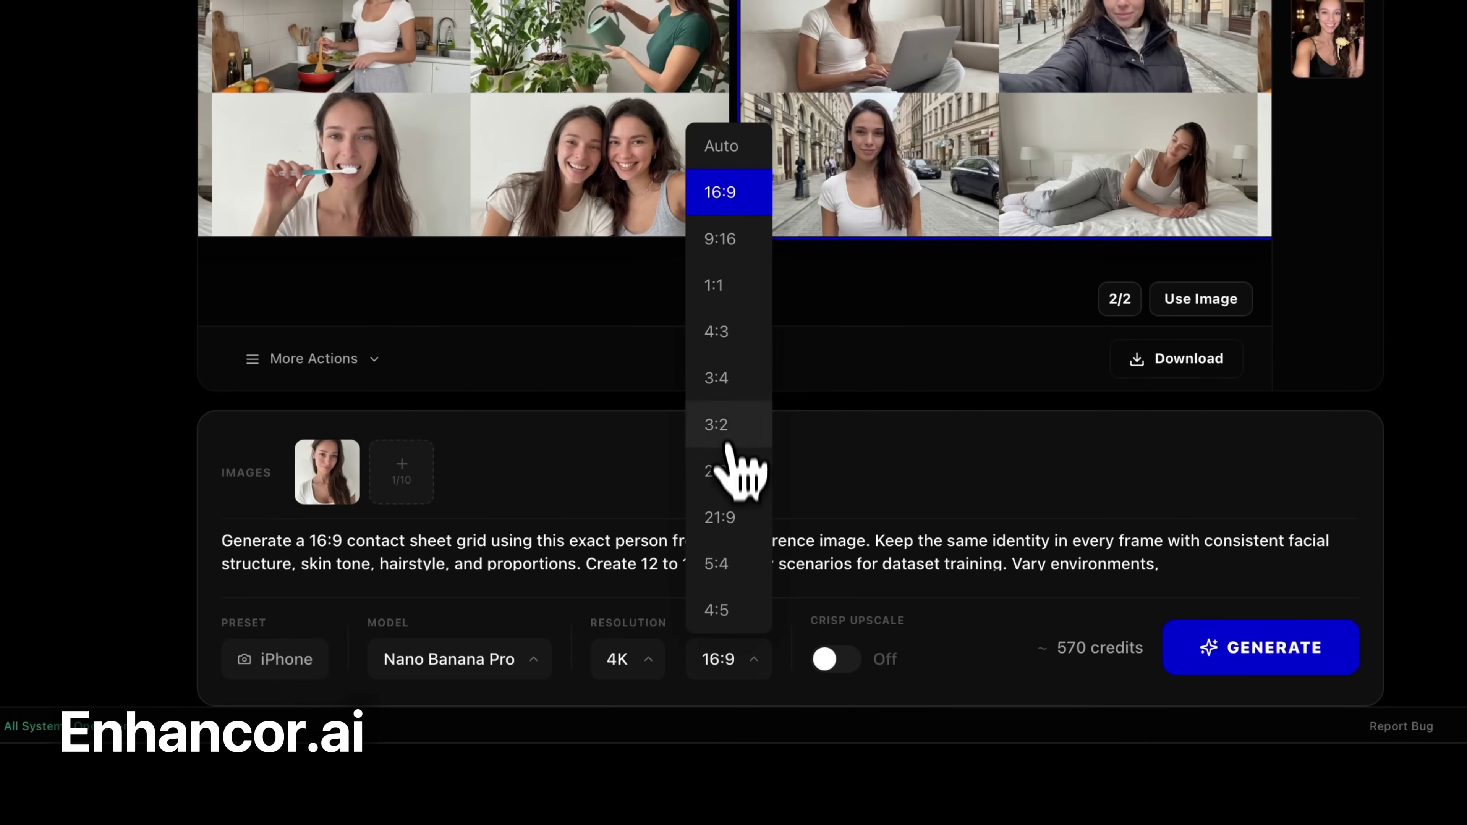
pyautogui.click(727, 196)
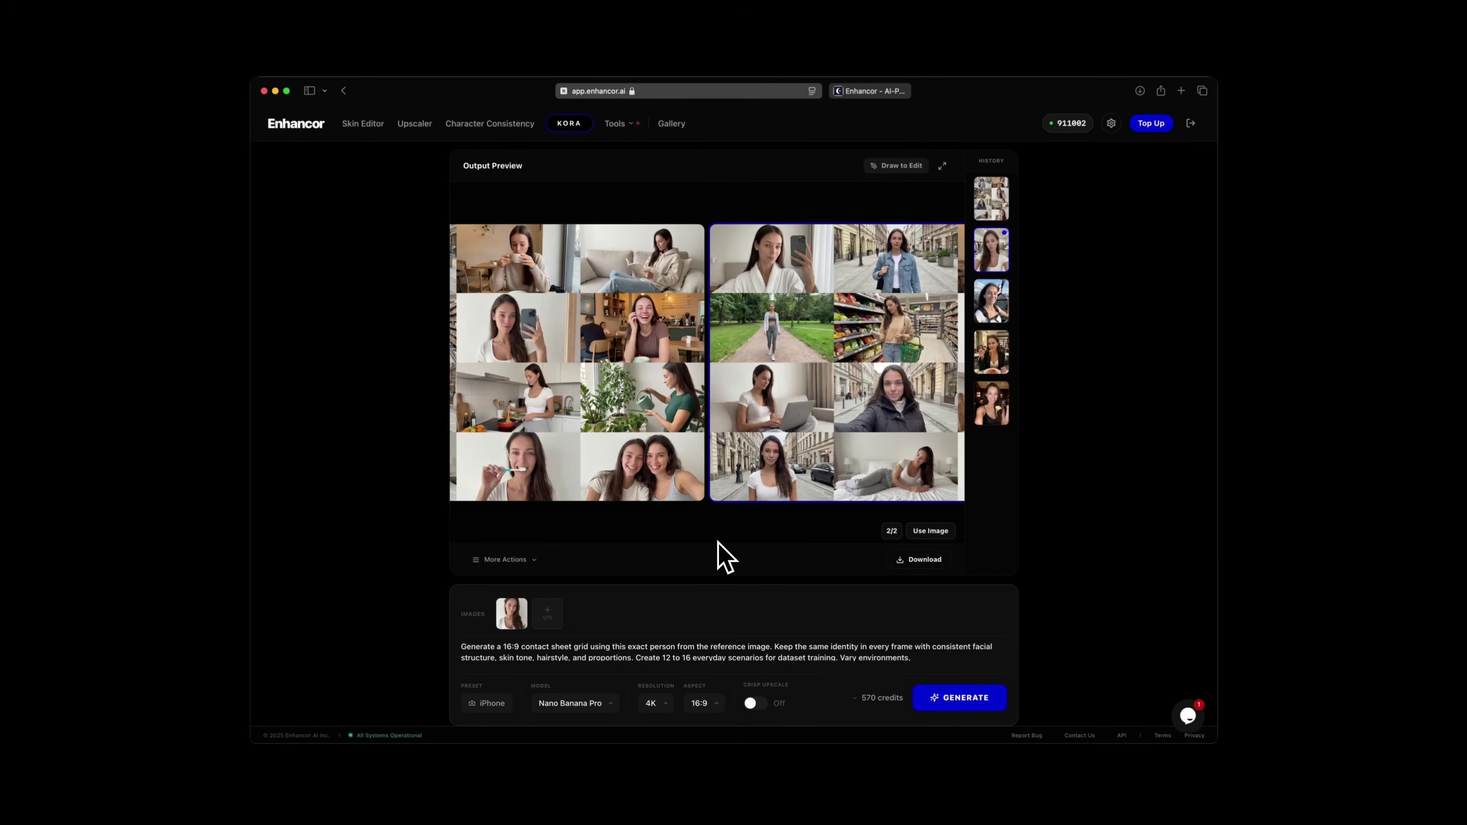
# Step: Switch to the Image Editing tool and select its entire prompt text
pyautogui.click(617, 126)
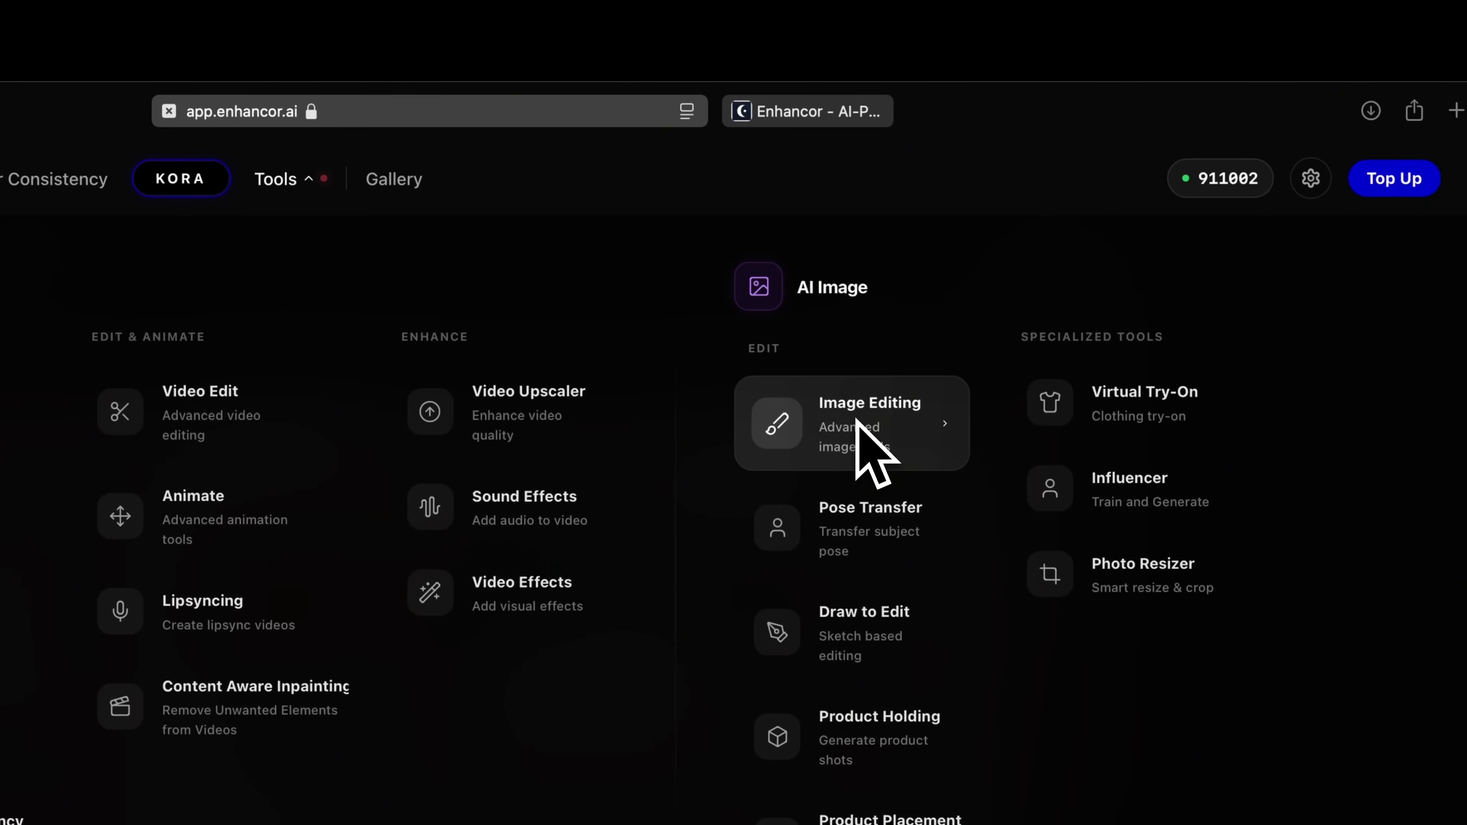
pyautogui.click(865, 427)
pyautogui.tripleClick(557, 658)
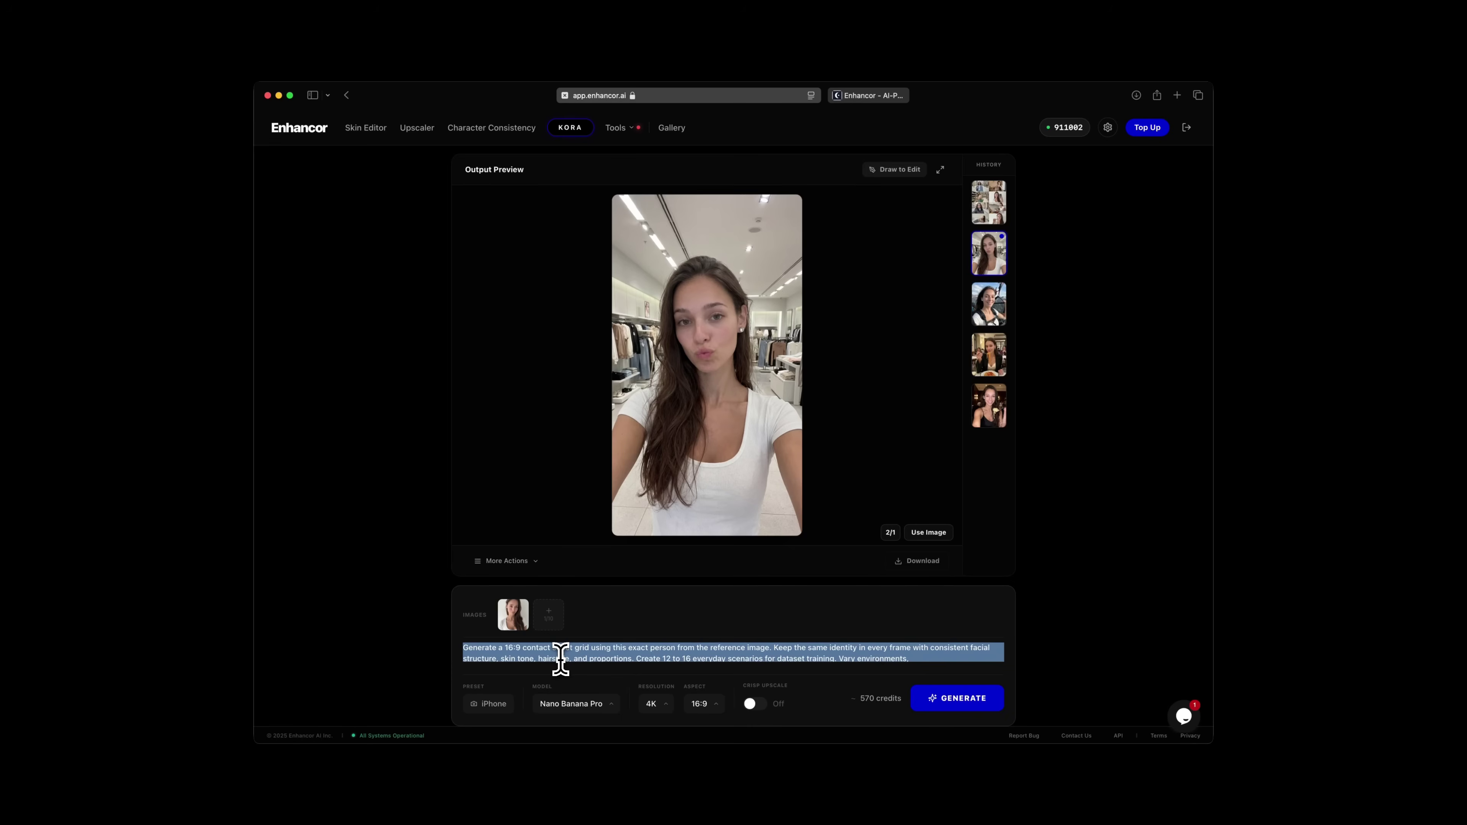
pyautogui.click(560, 659)
pyautogui.tripleClick(540, 654)
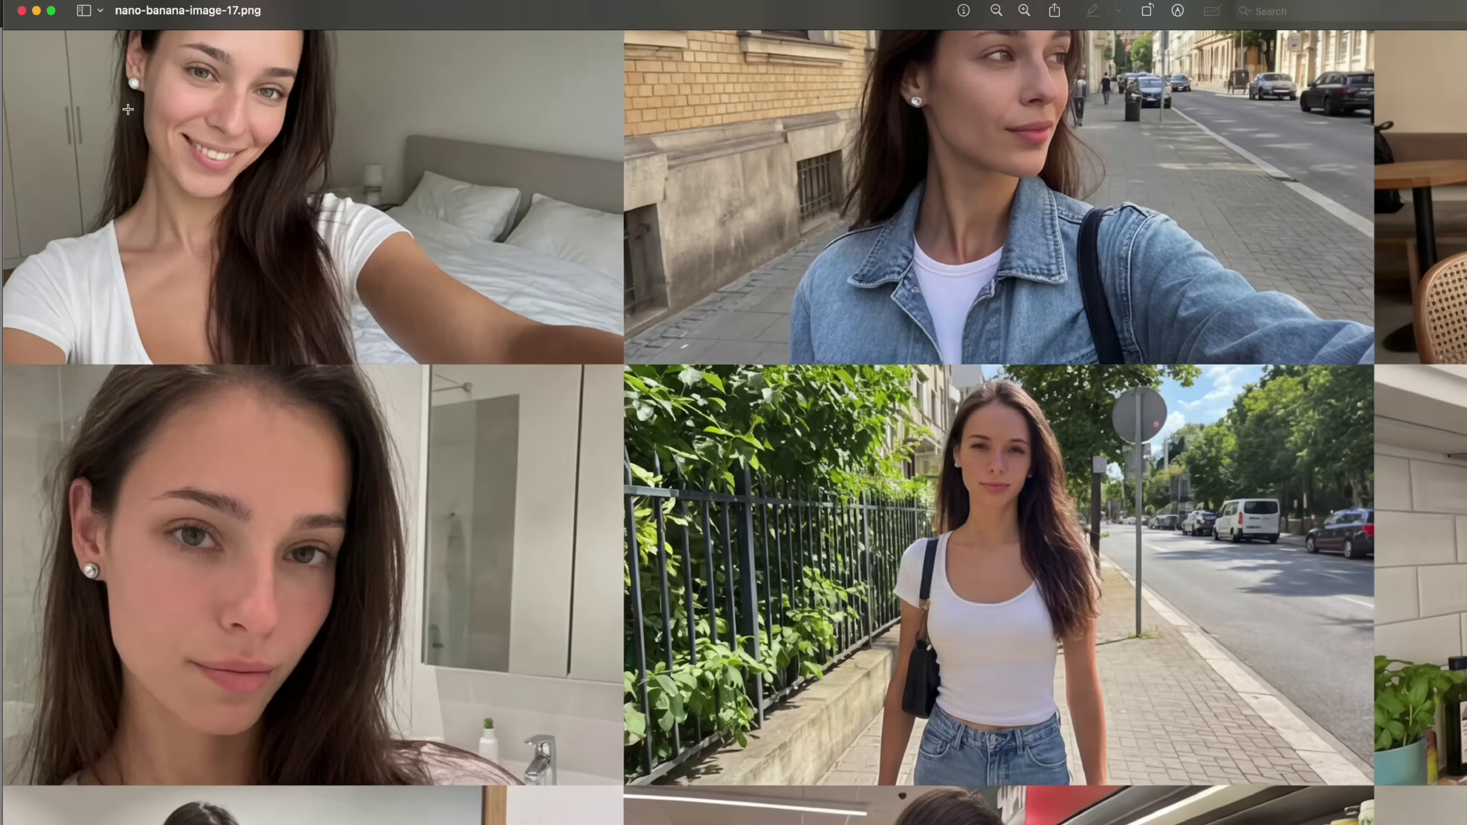
pyautogui.scroll(3, 21, 362)
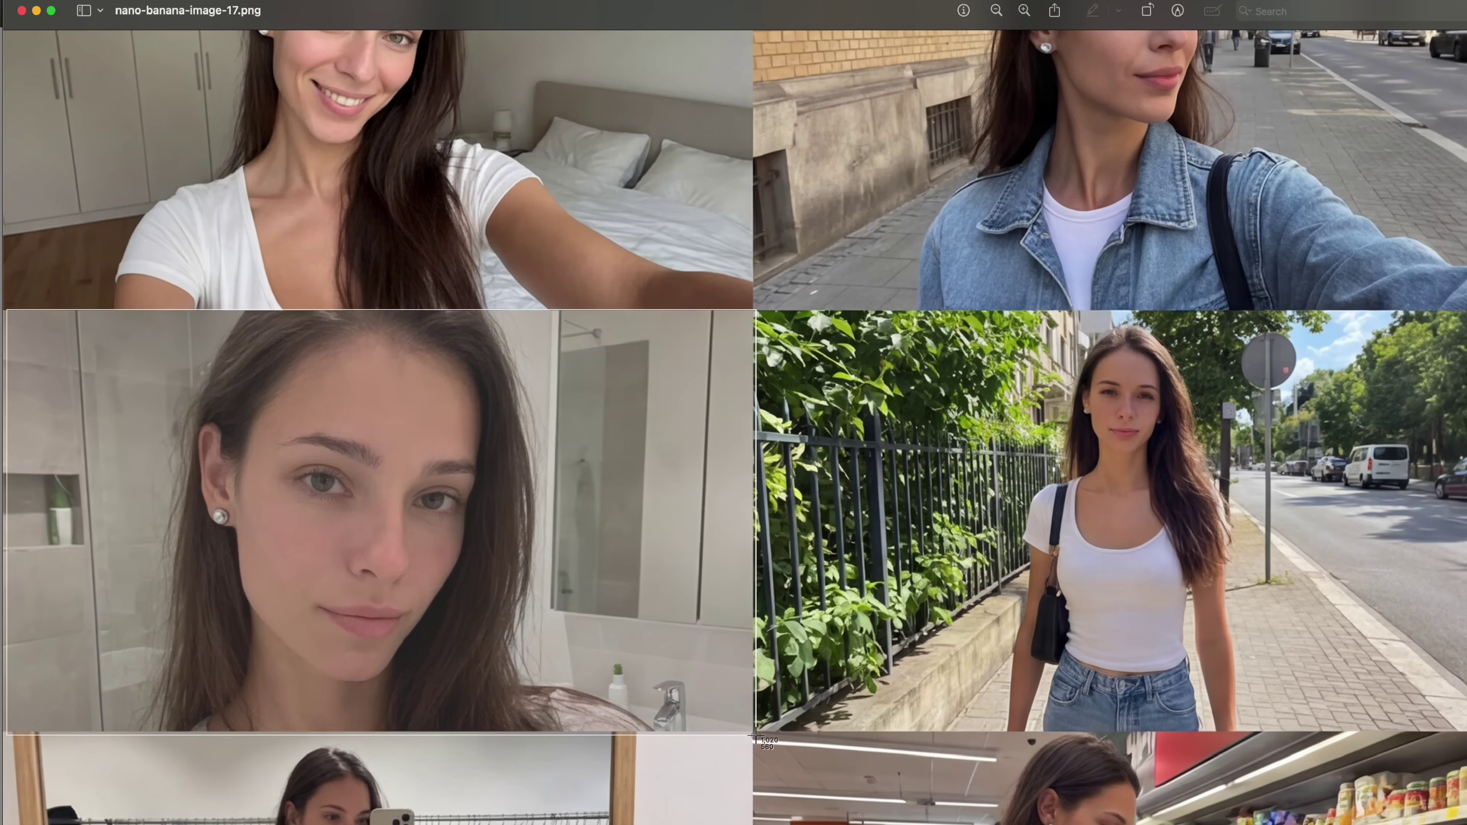
pyautogui.hscroll(7, 790, 709)
pyautogui.scroll(-2, 790, 708)
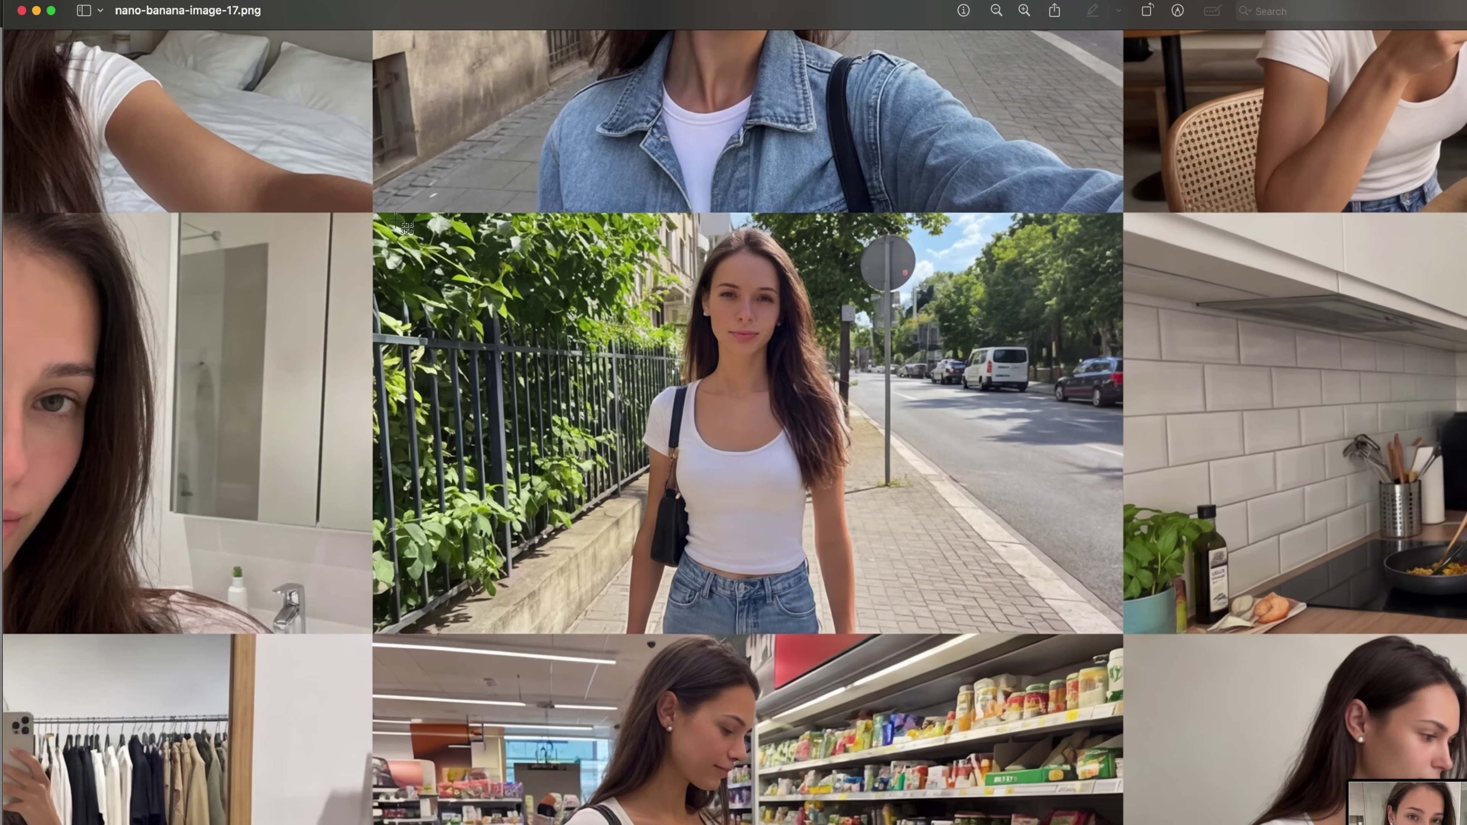
pyautogui.moveTo(374, 213); pyautogui.dragTo(1118, 630)
pyautogui.hscroll(10, 1118, 631)
pyautogui.scroll(4, 1117, 630)
pyautogui.hscroll(10, 1051, 597)
pyautogui.scroll(-6, 1051, 597)
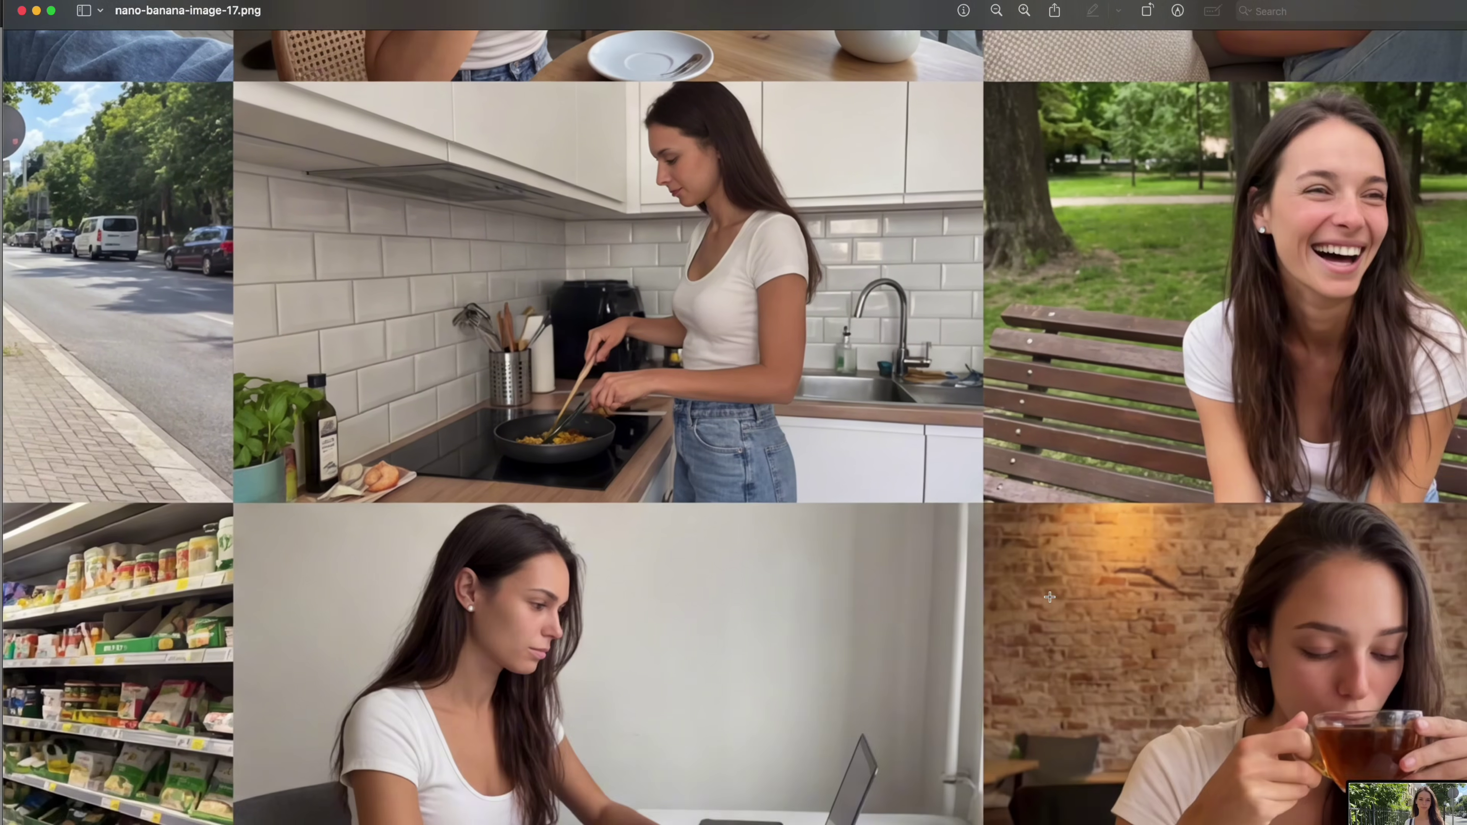
pyautogui.hscroll(-8, 1050, 597)
pyautogui.scroll(-8, 1049, 597)
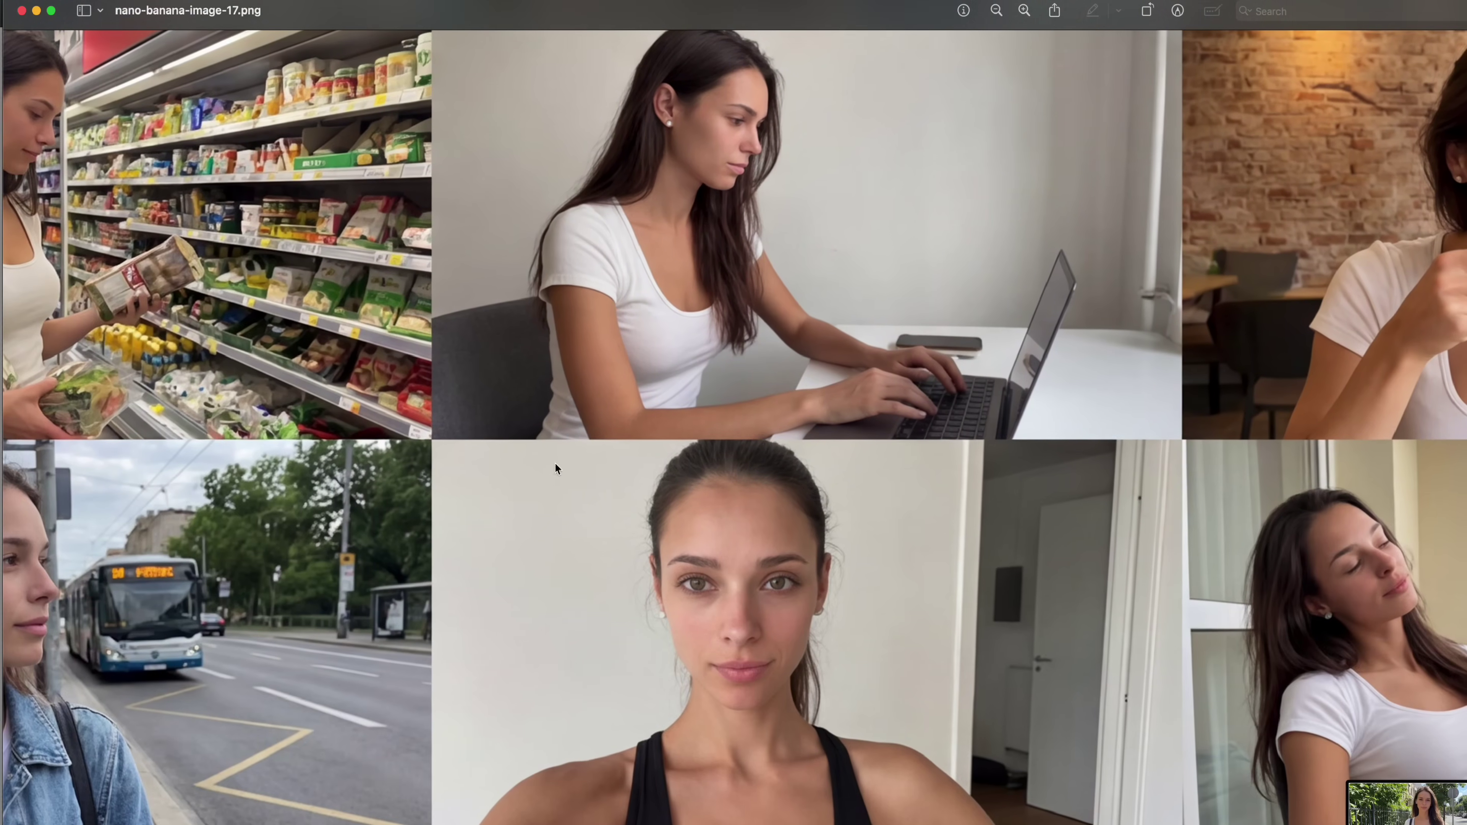
pyautogui.moveTo(438, 446); pyautogui.dragTo(1150, 824)
pyautogui.click(778, 714)
pyautogui.scroll(5, 469, 578)
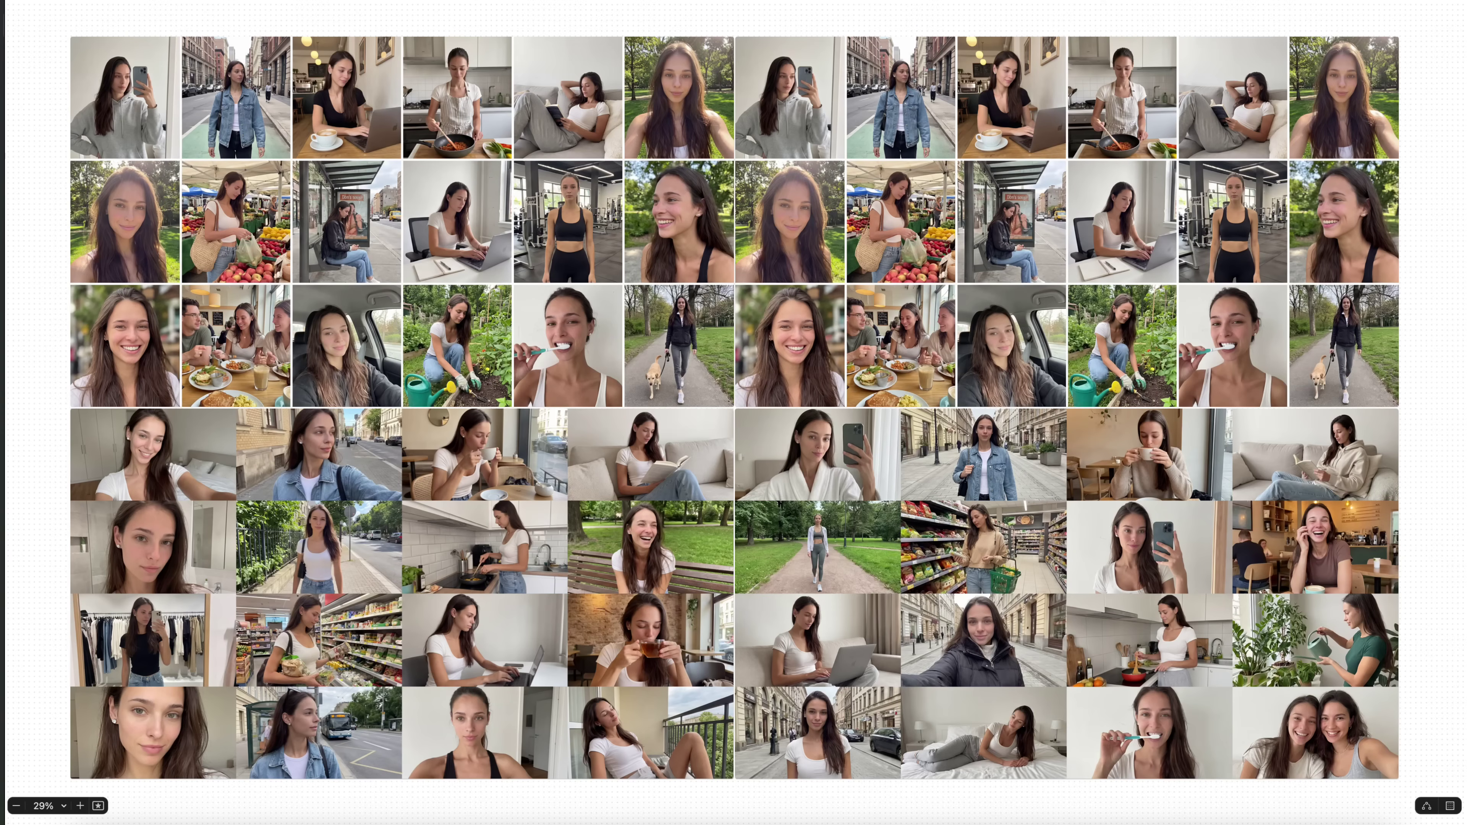
# Step: Zoom out to show the whole Training Time board, then bring up Enhancor's tools list
pyautogui.scroll(-5, 1303, 575)
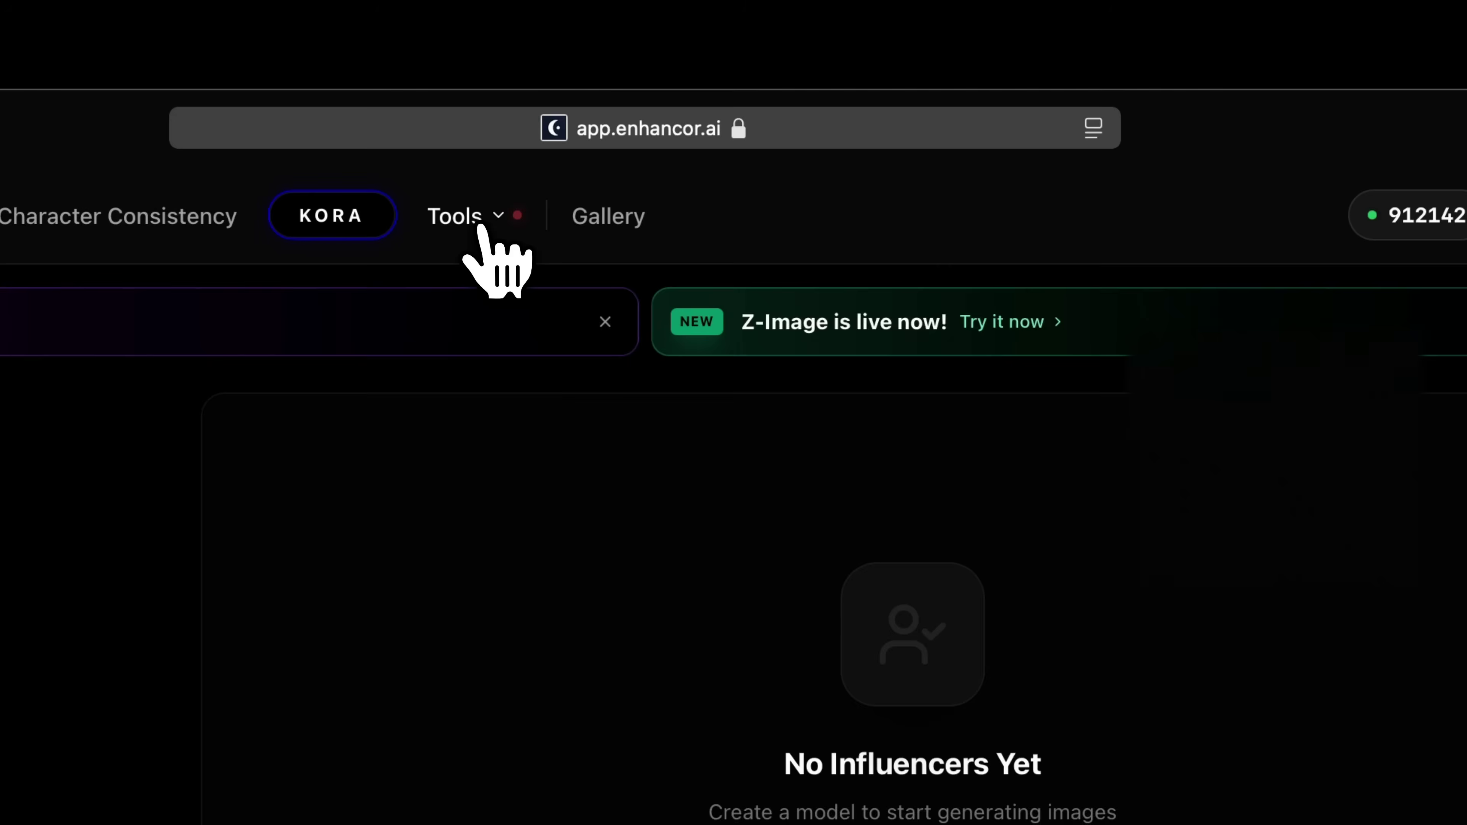
pyautogui.click(479, 226)
# Step: Create an AI influencer model named 'Stephanie' with trigger word 'Stephanie 334 brunette girl'
pyautogui.click(1030, 535)
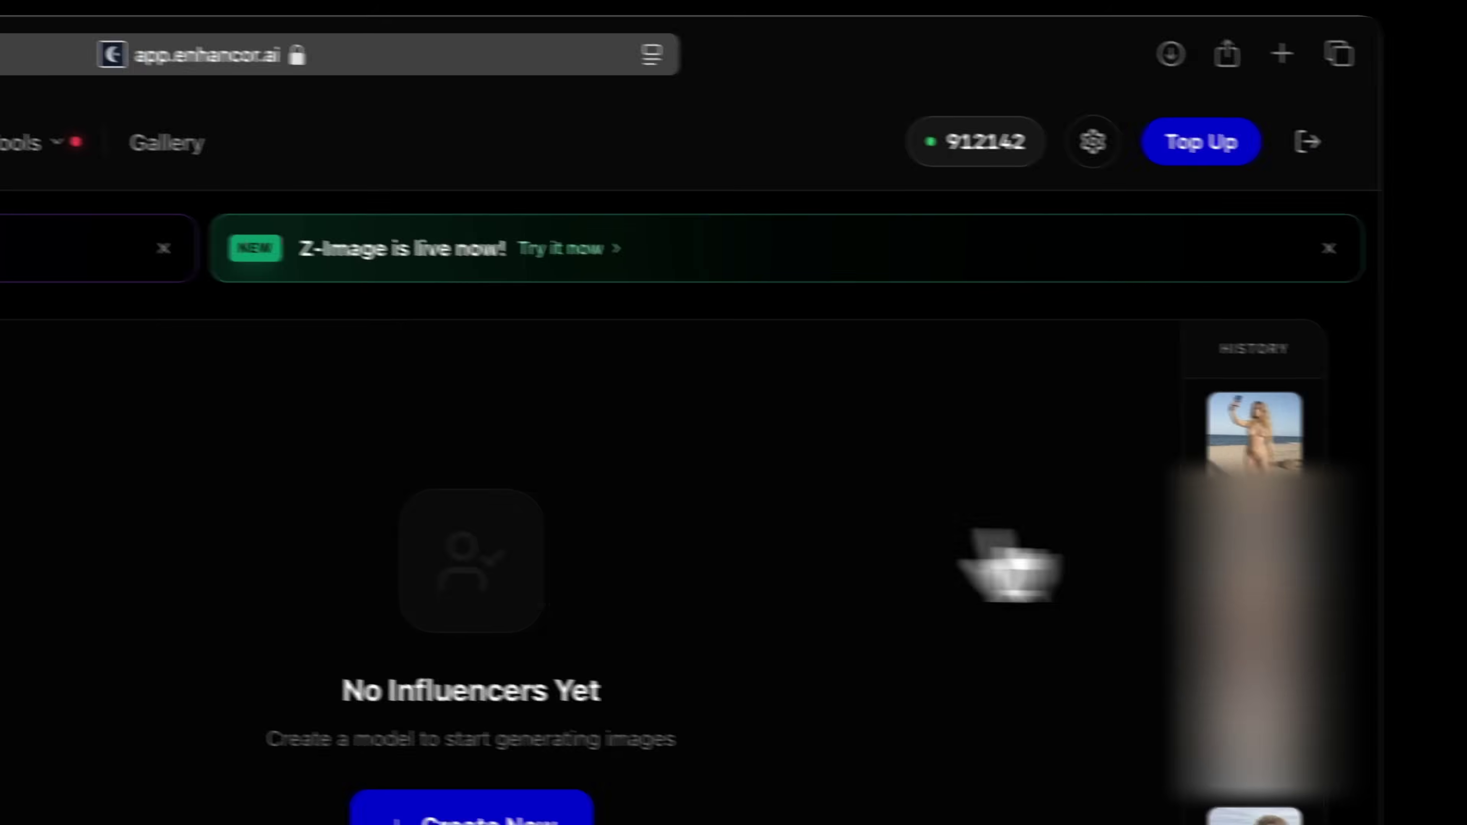
pyautogui.click(249, 492)
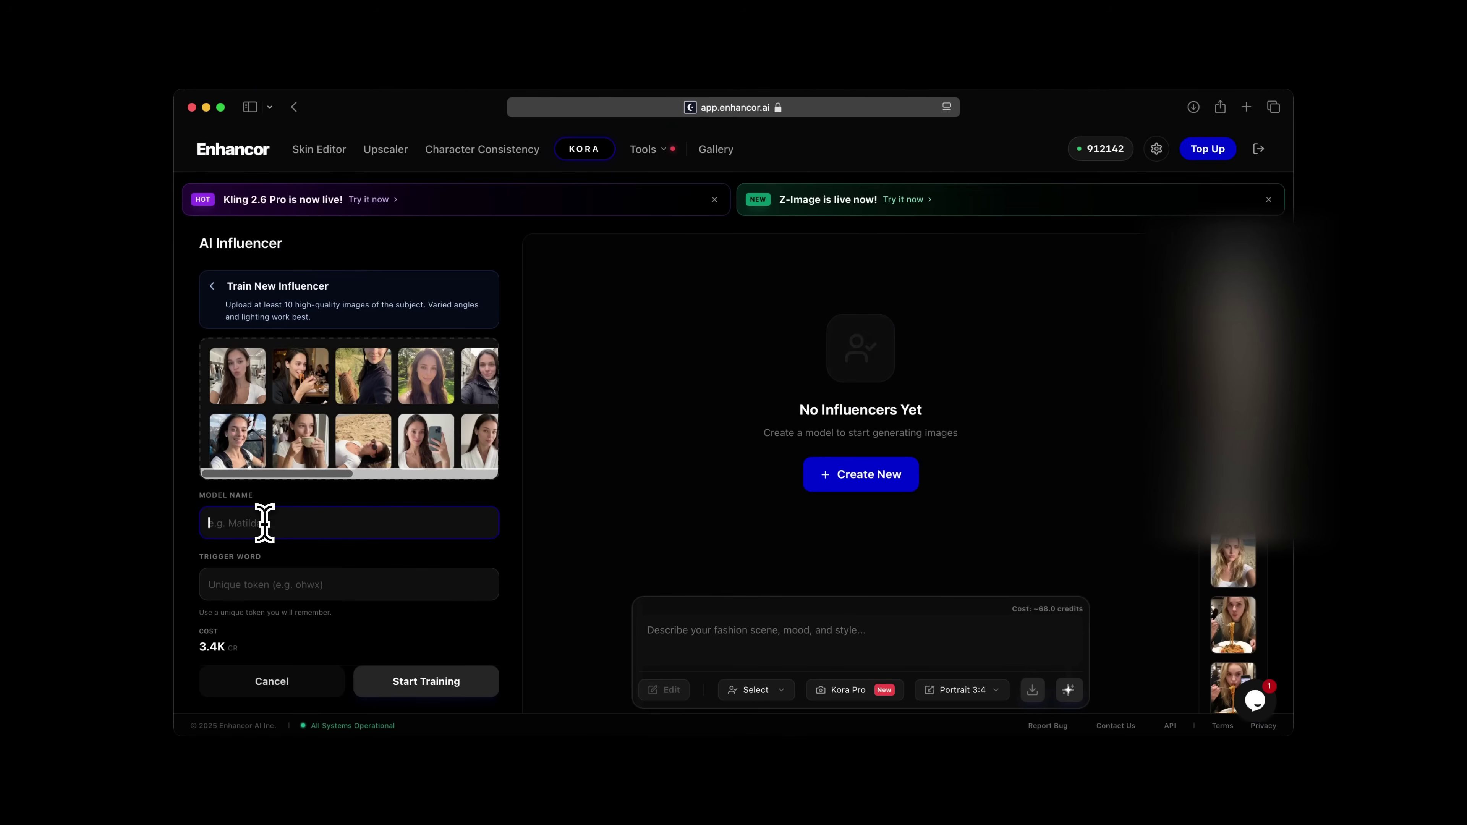
pyautogui.click(312, 510)
pyautogui.write('Stephanie')
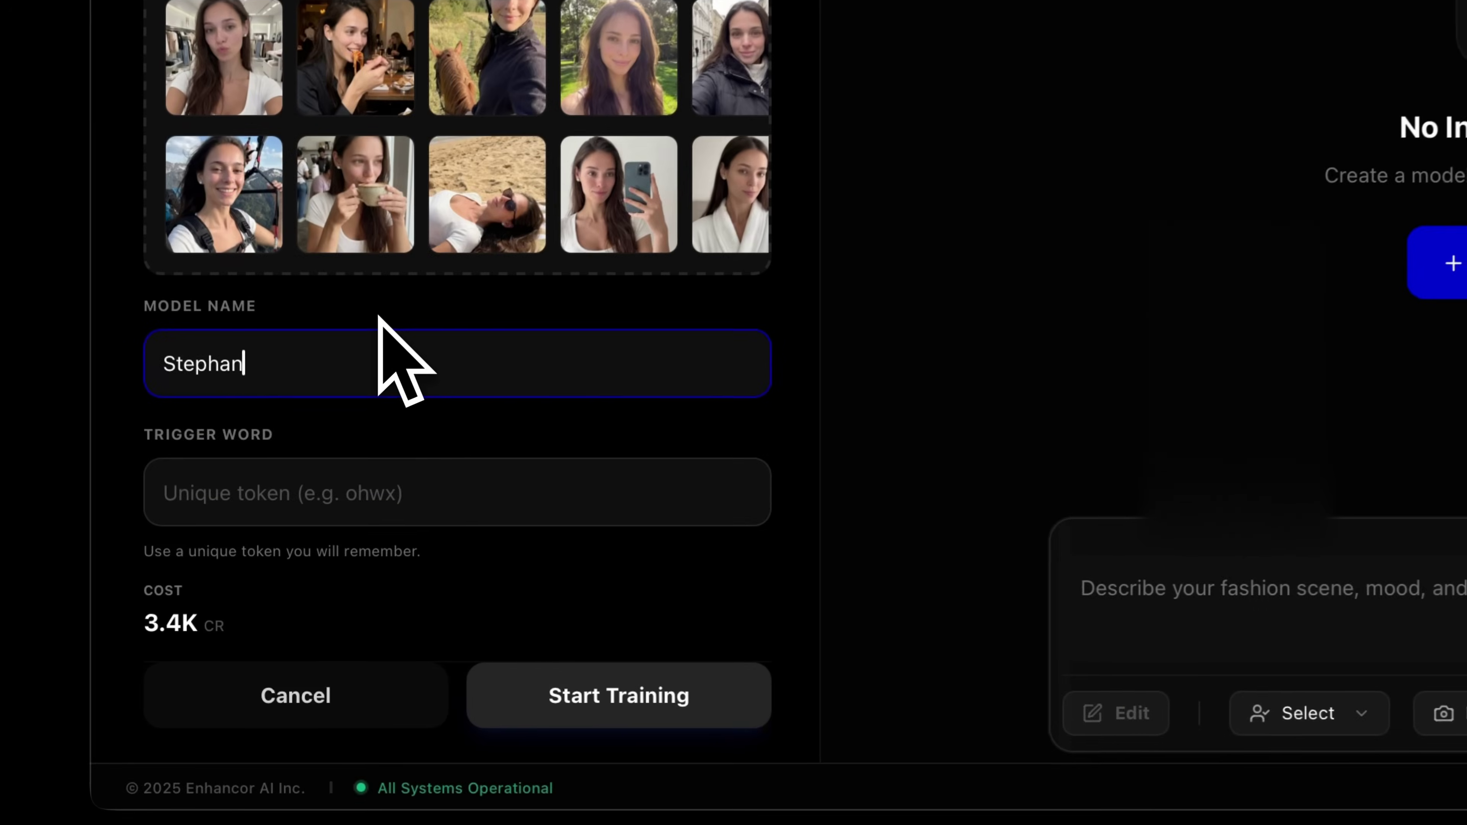
pyautogui.click(337, 578)
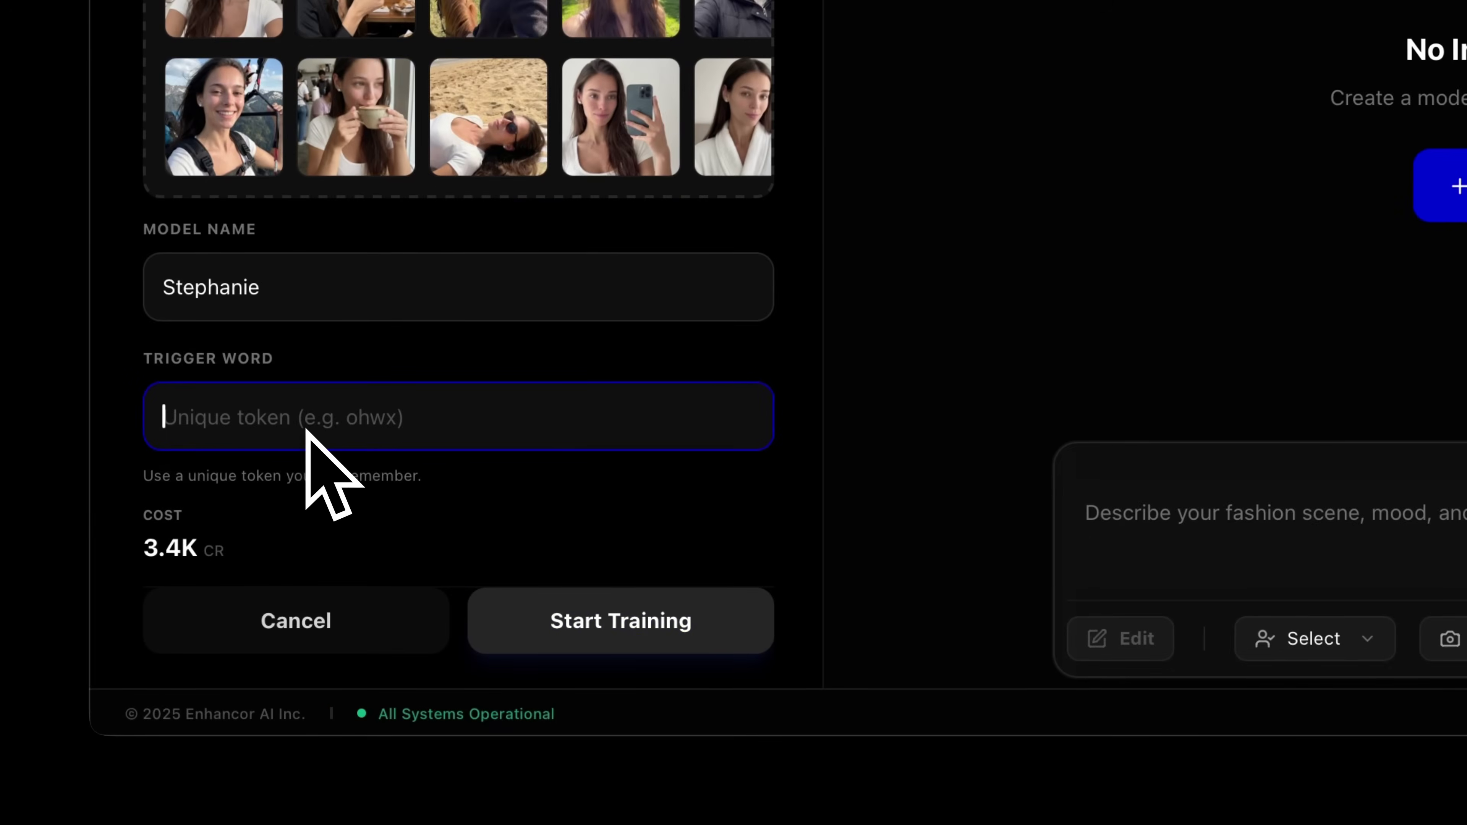
pyautogui.write('Stephanie')
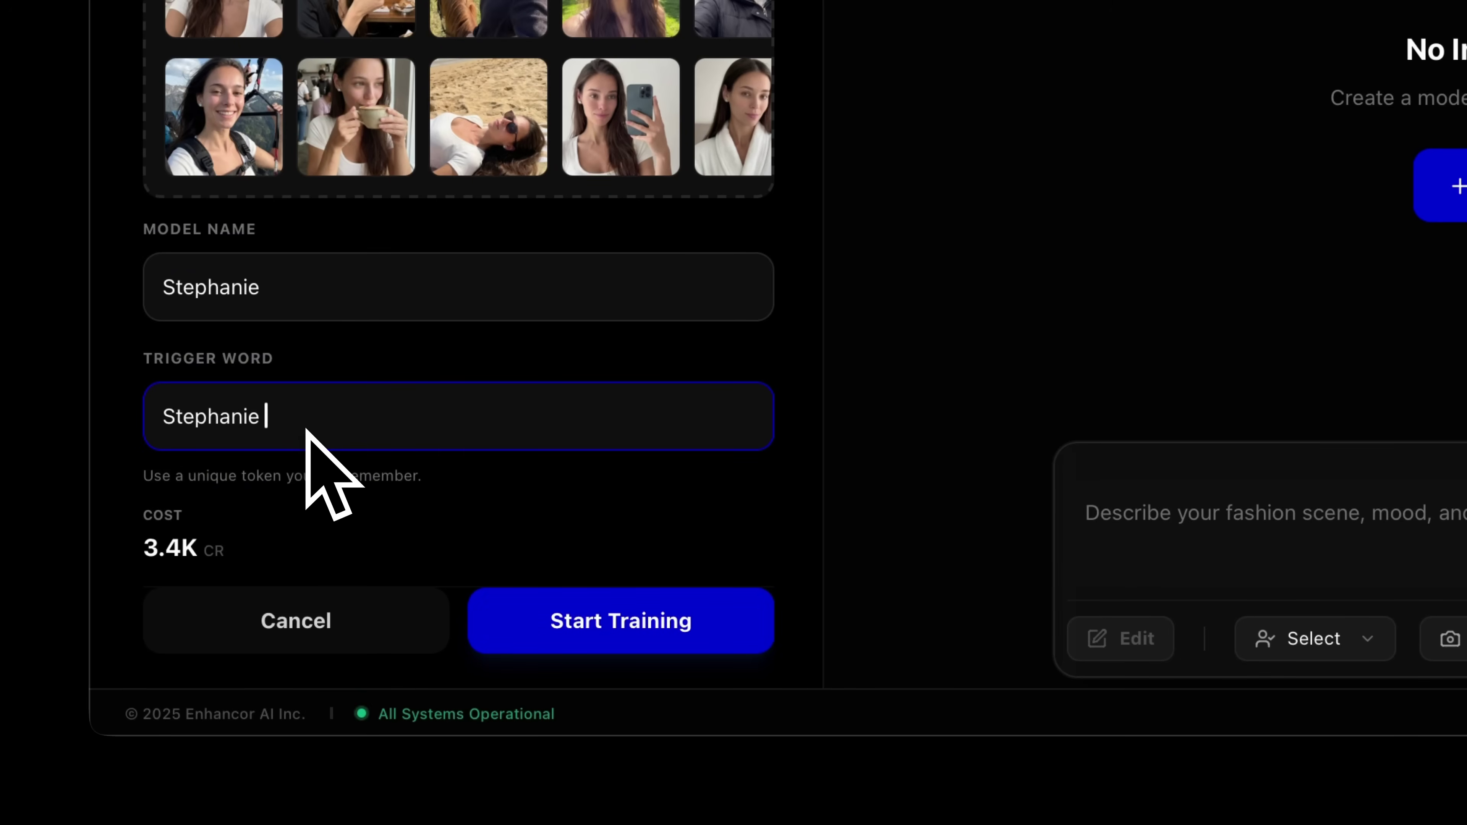
pyautogui.write(' 334 brunette girl')
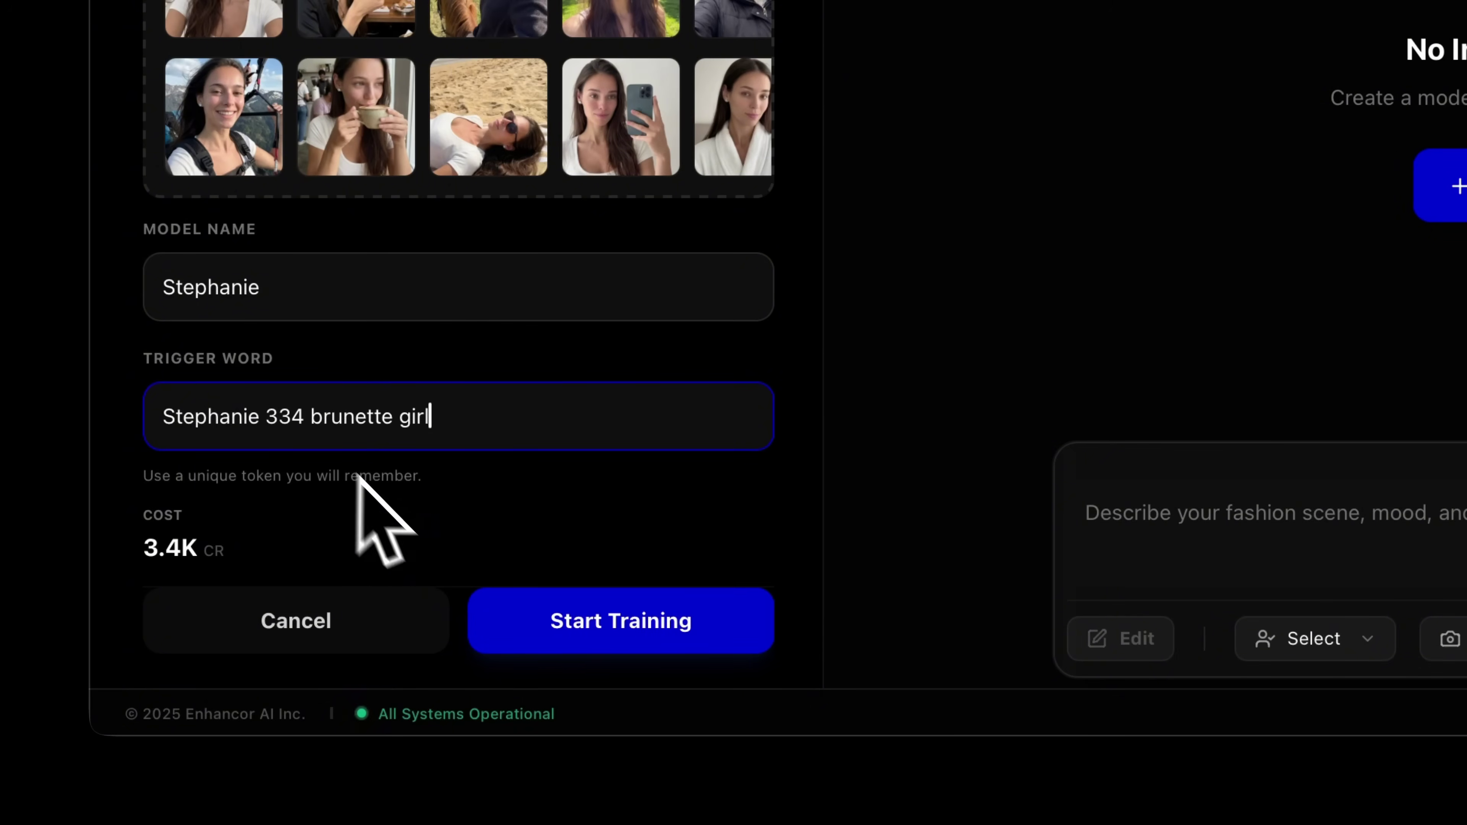
pyautogui.click(387, 506)
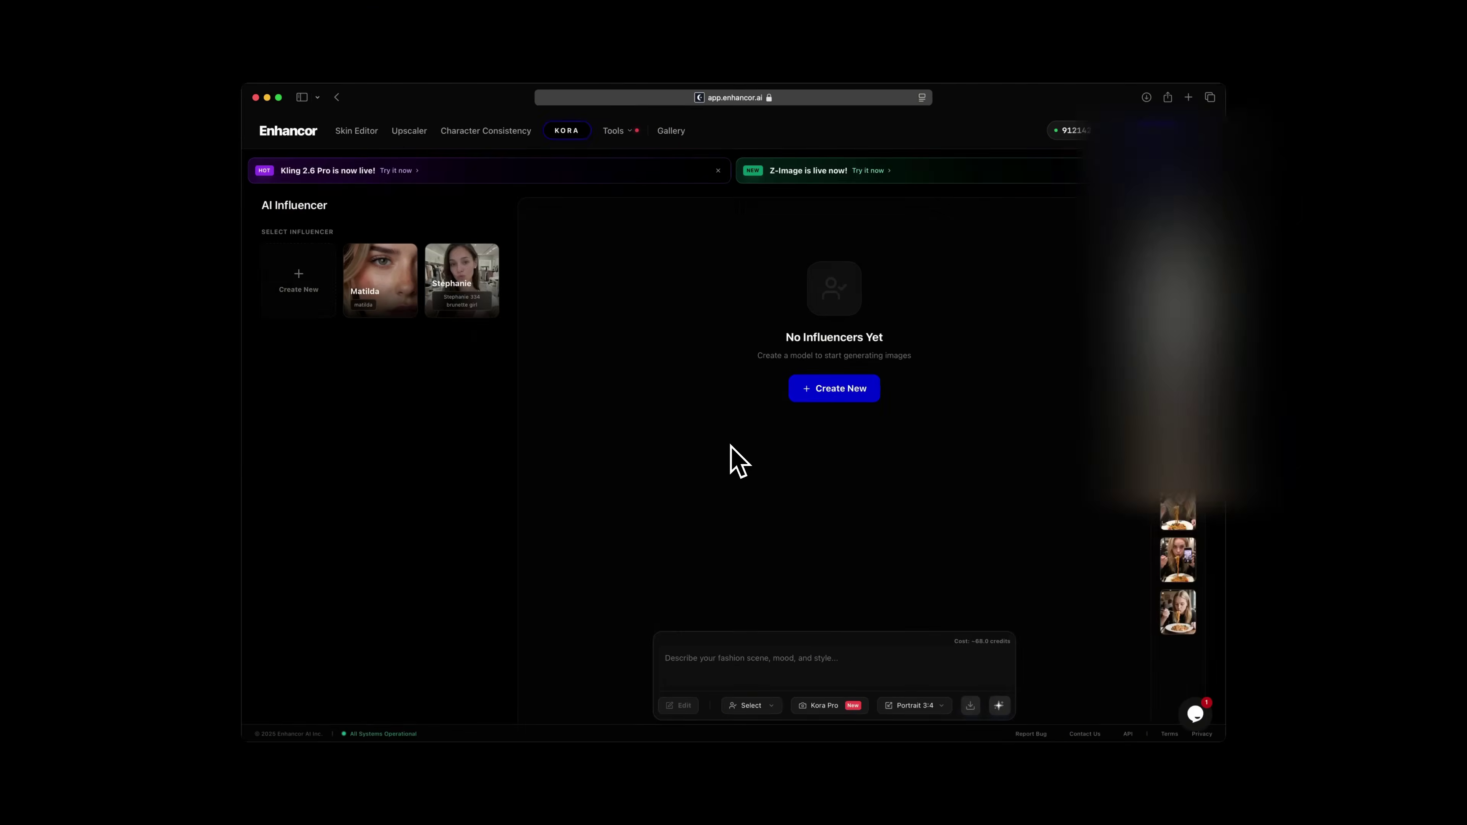
# Step: Generate a Portrait 9:16 Stephanie image: 'eating pasta at a restaurant, selfie, amateur photo'
pyautogui.click(481, 294)
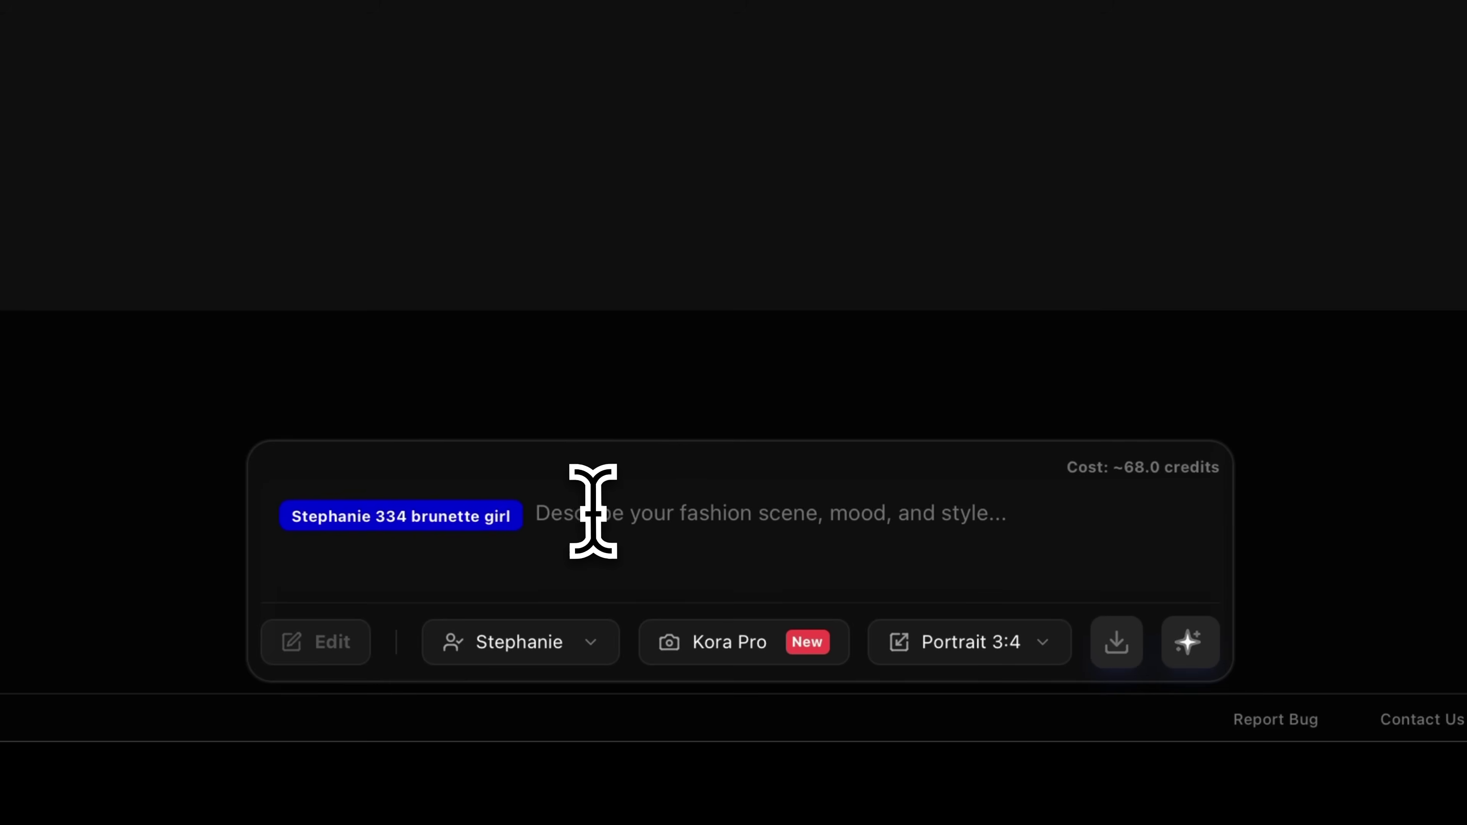
pyautogui.click(577, 526)
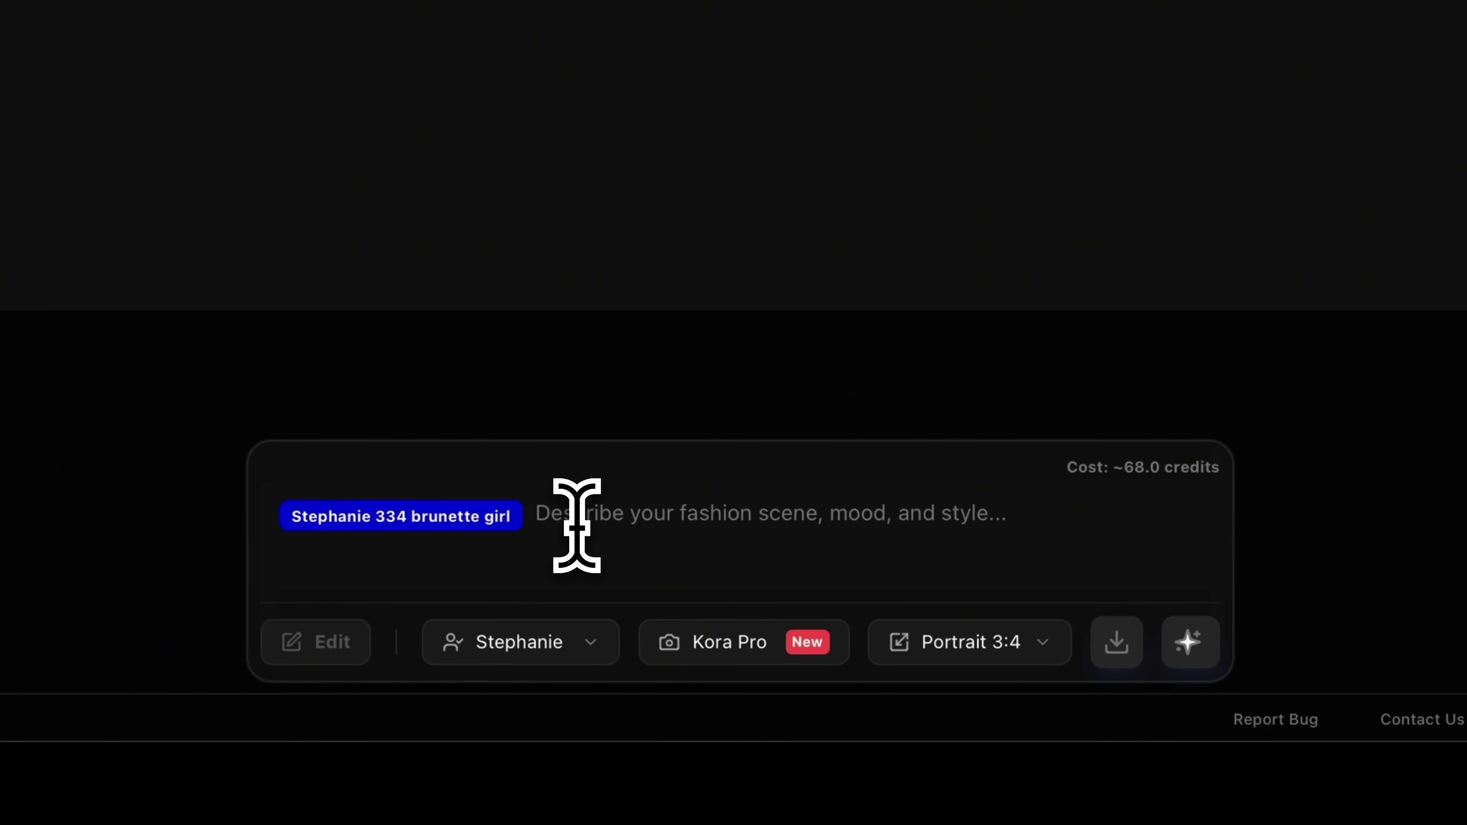
pyautogui.write('eating pa')
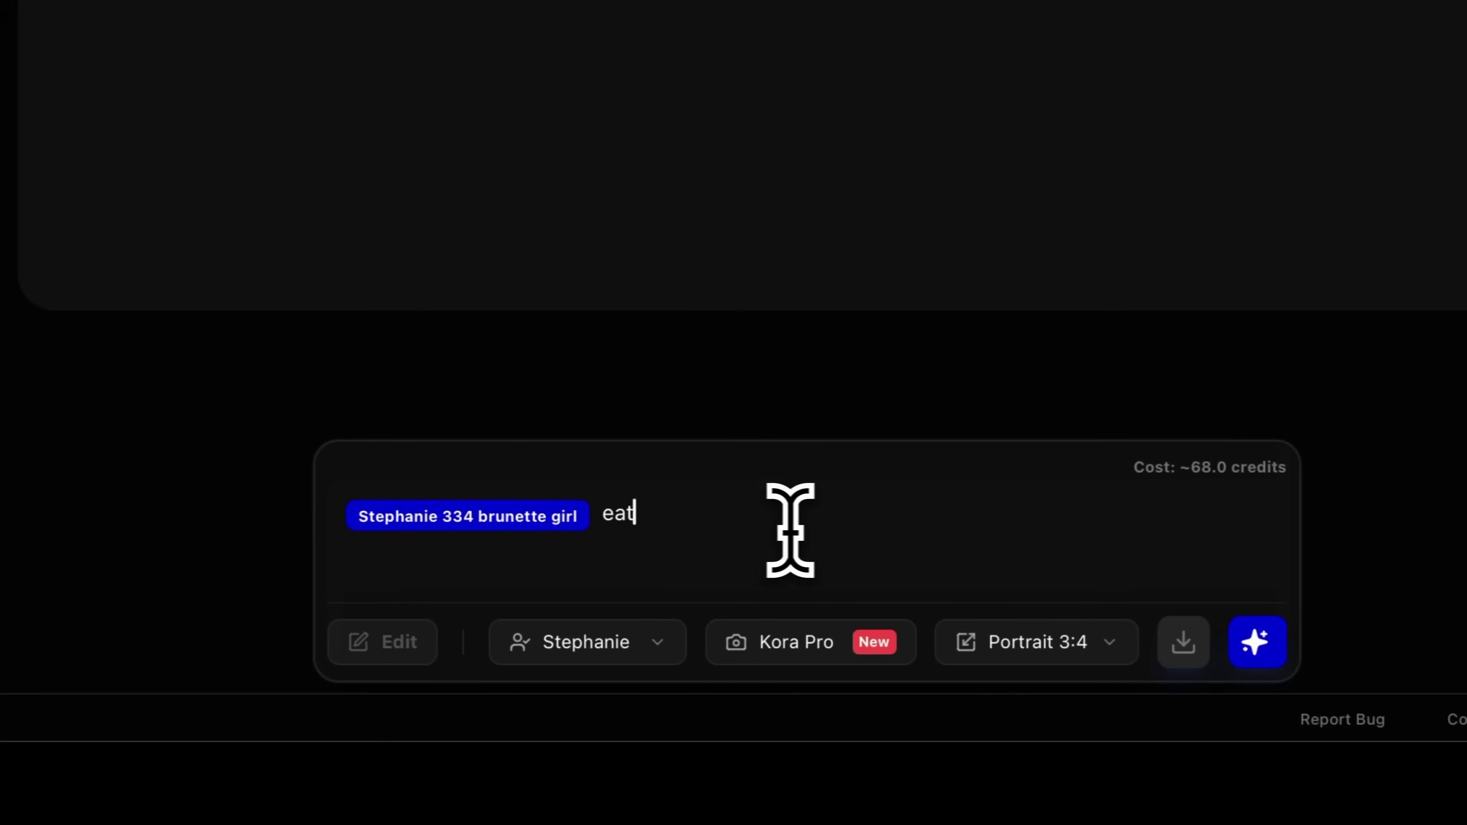
pyautogui.write('sta at a restaurant')
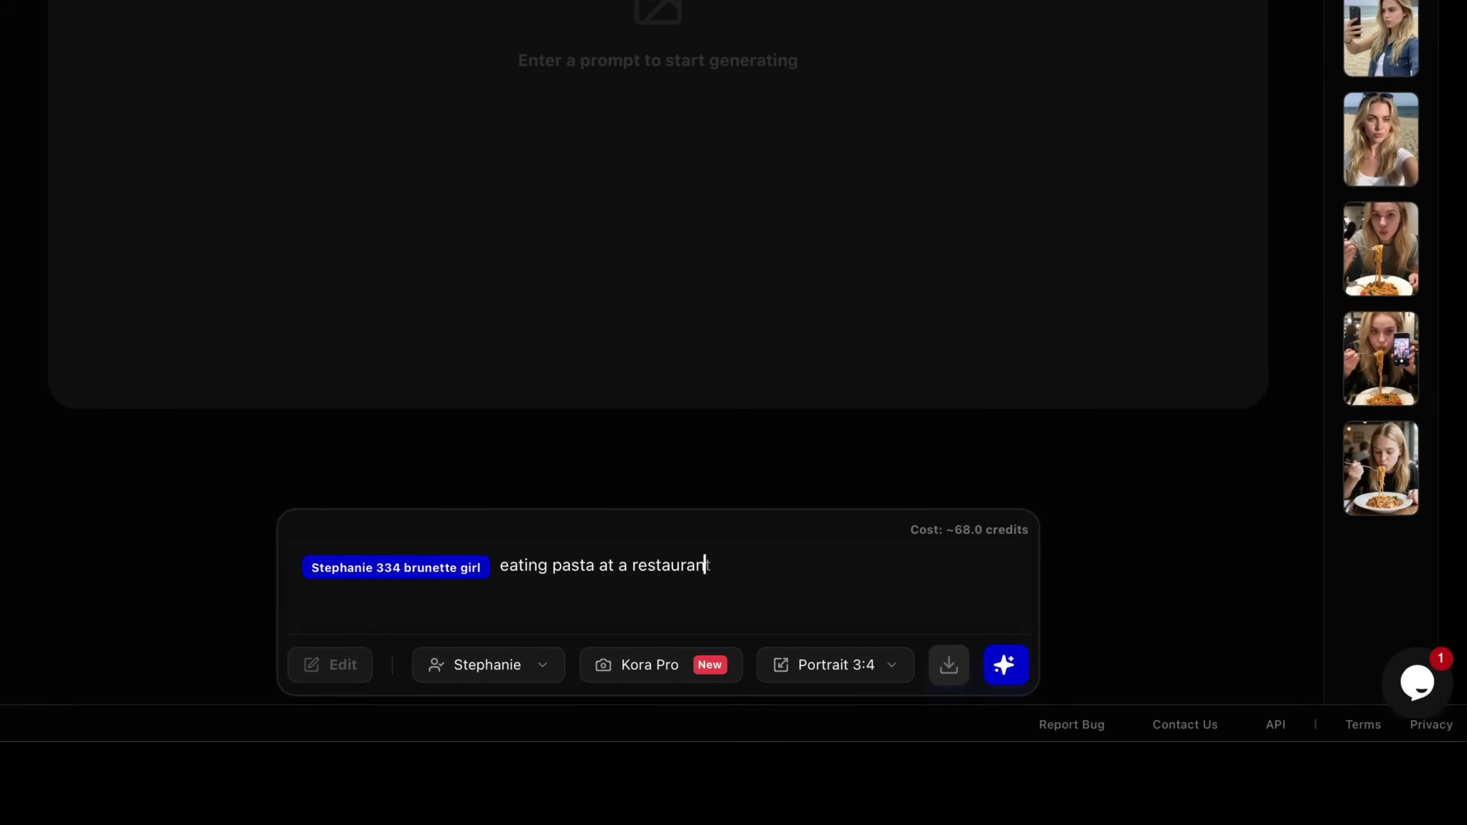
pyautogui.write(', selfie, amateur photo')
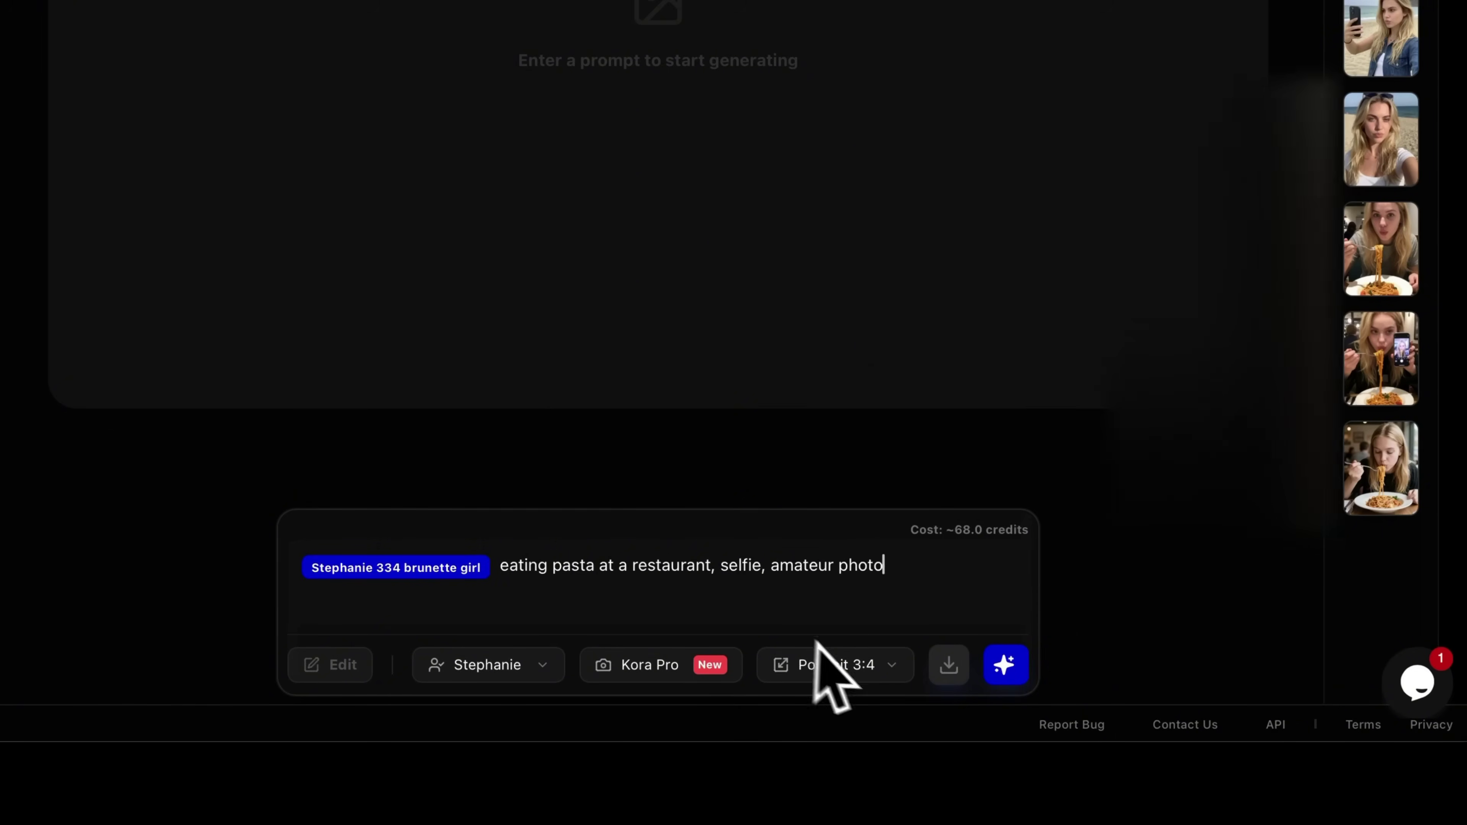
pyautogui.click(835, 655)
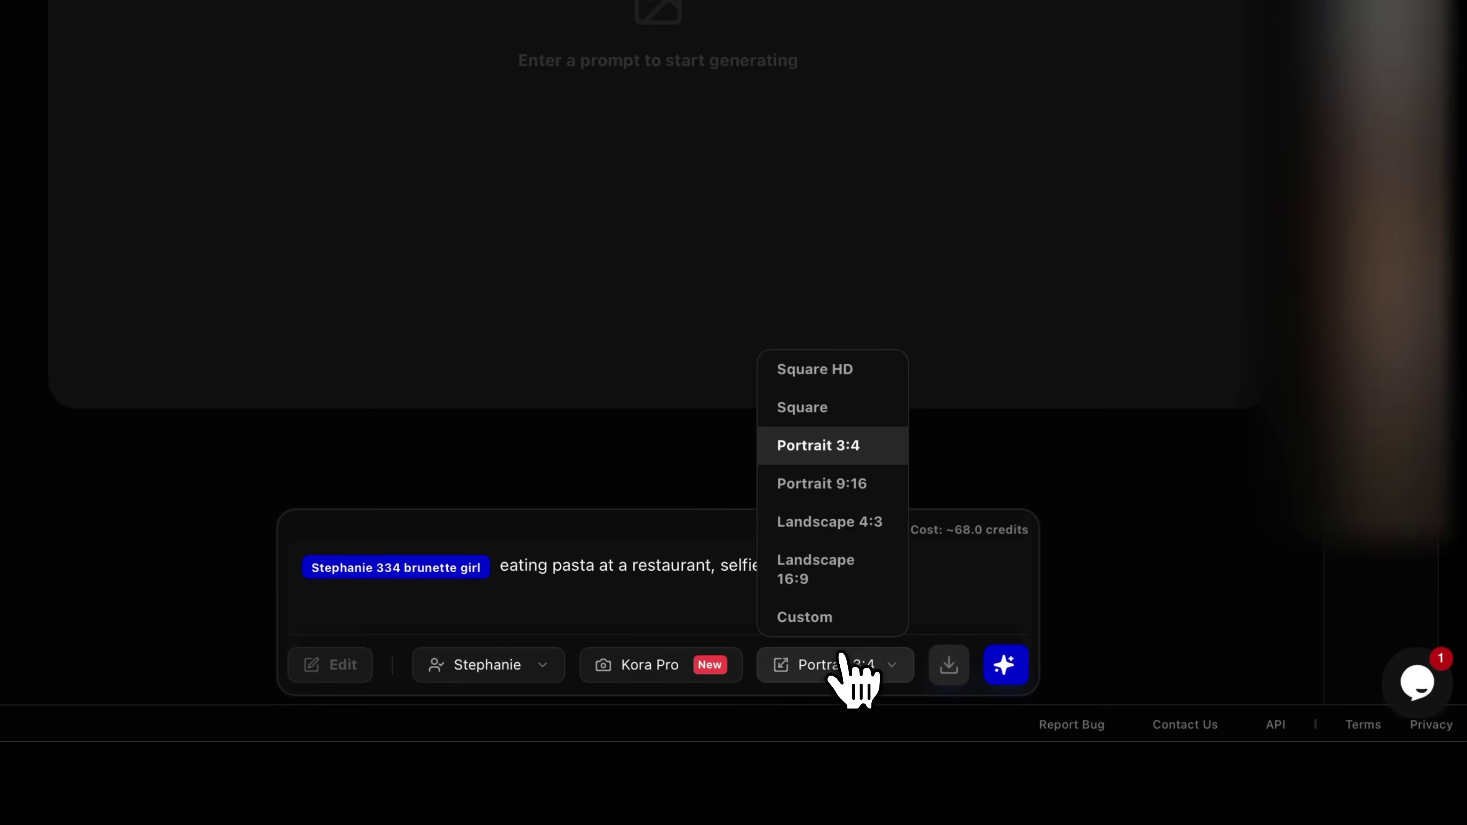
pyautogui.click(889, 492)
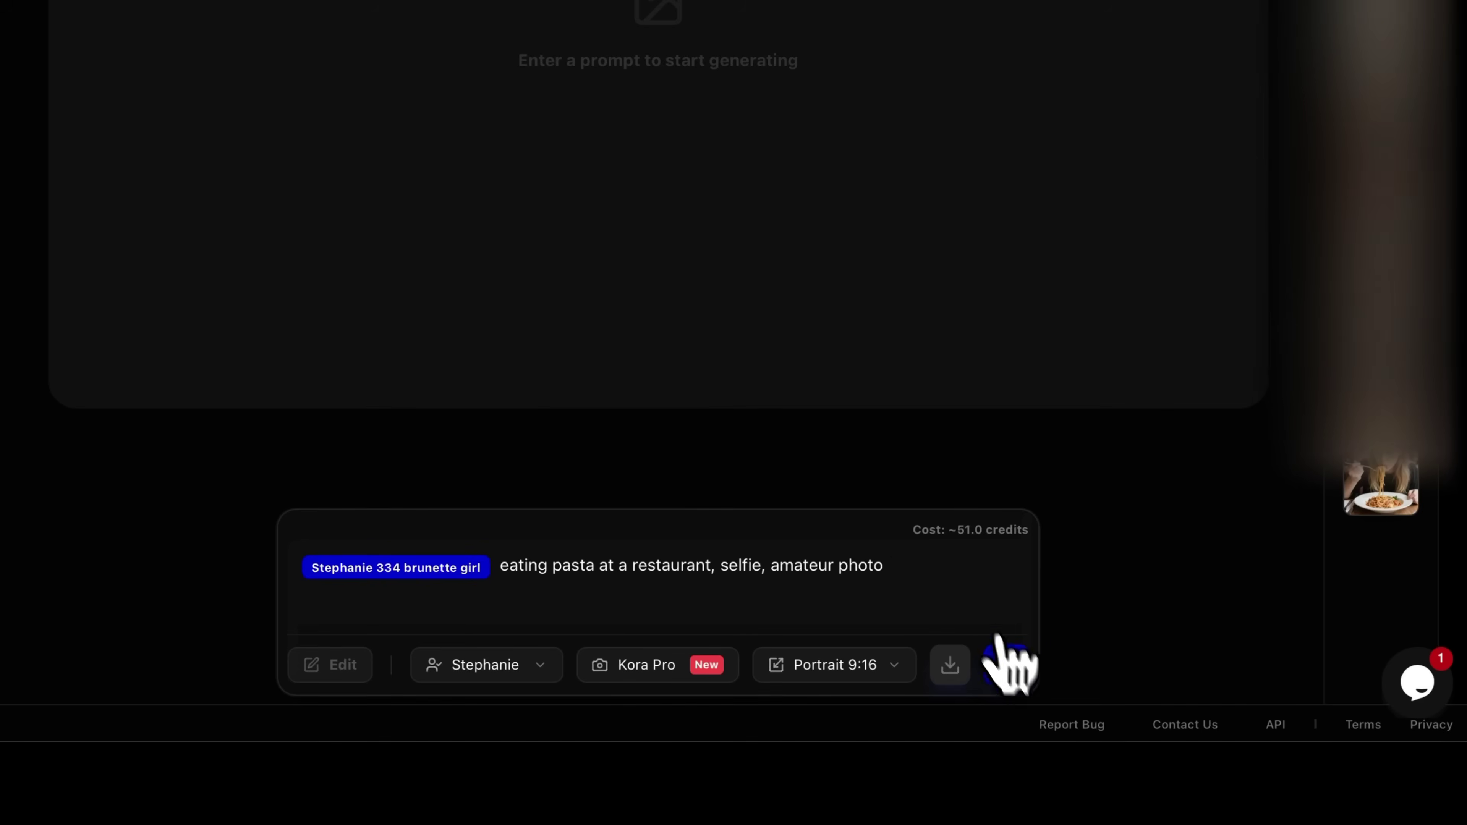
pyautogui.click(1008, 664)
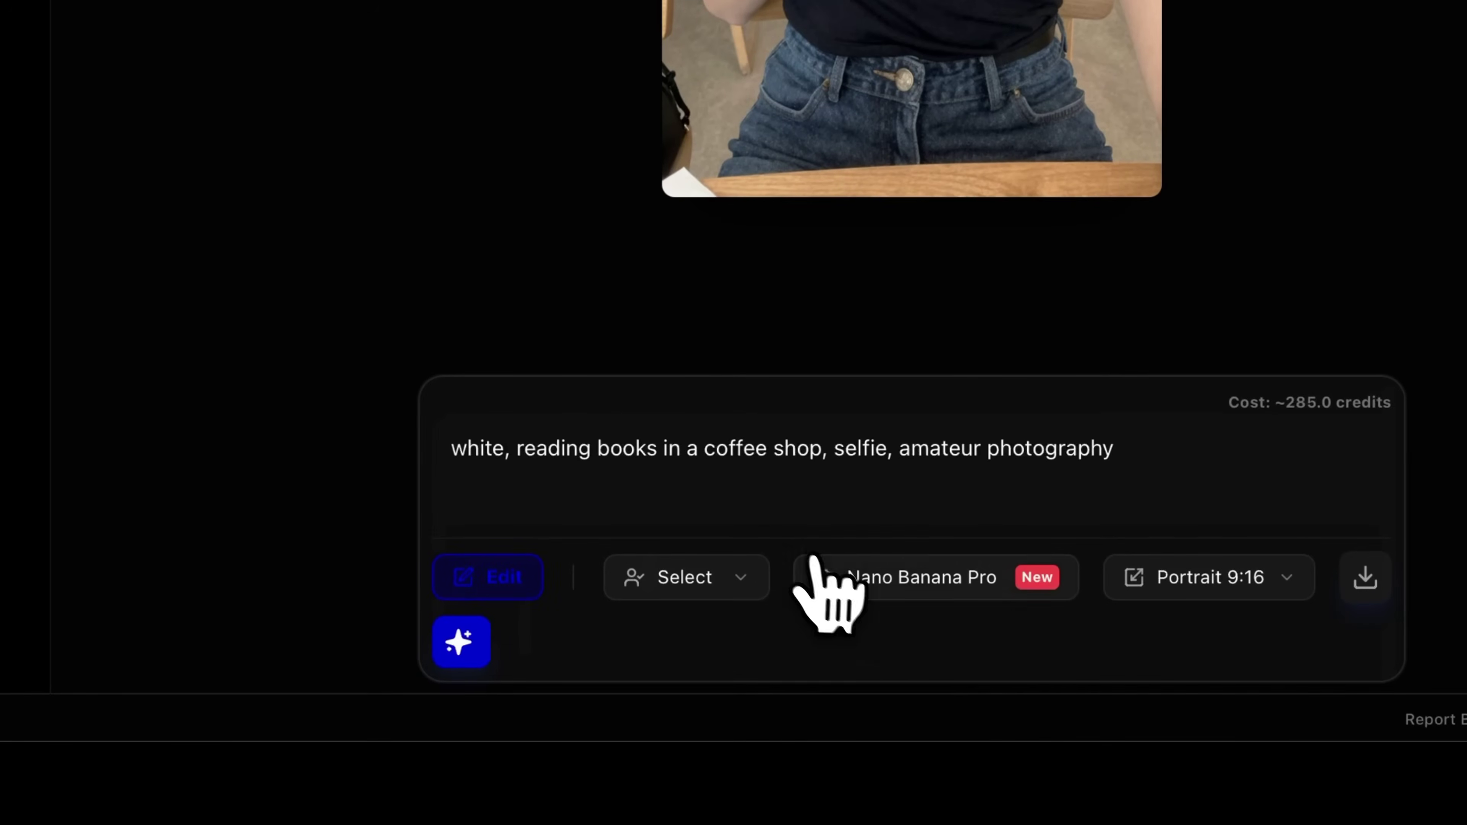
# Step: Using Seedream 4.5, replace the prompt with 'make the drink pink' and generate the edit
pyautogui.click(898, 578)
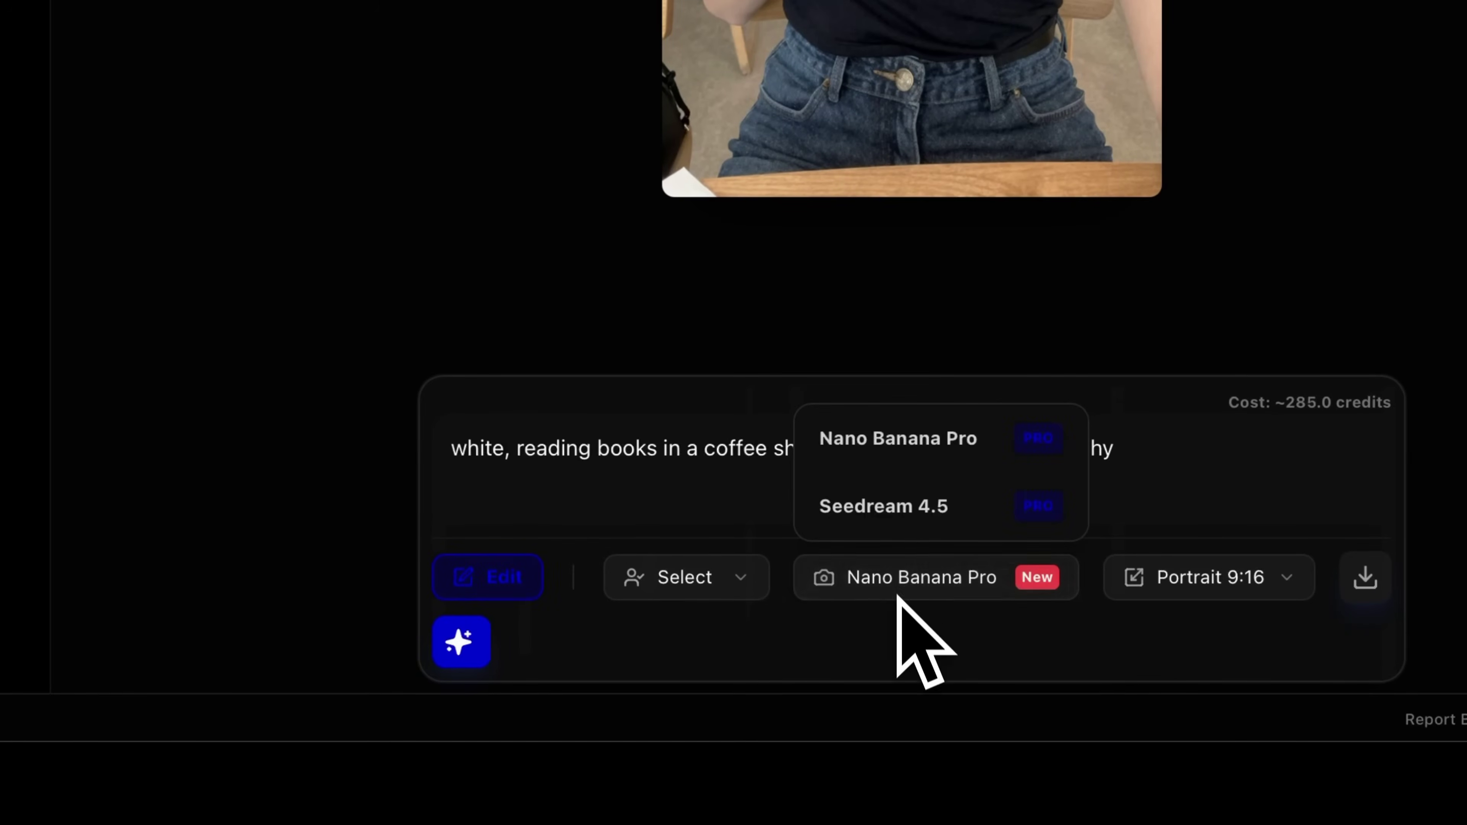
pyautogui.click(911, 511)
pyautogui.tripleClick(846, 543)
pyautogui.write('make the drink')
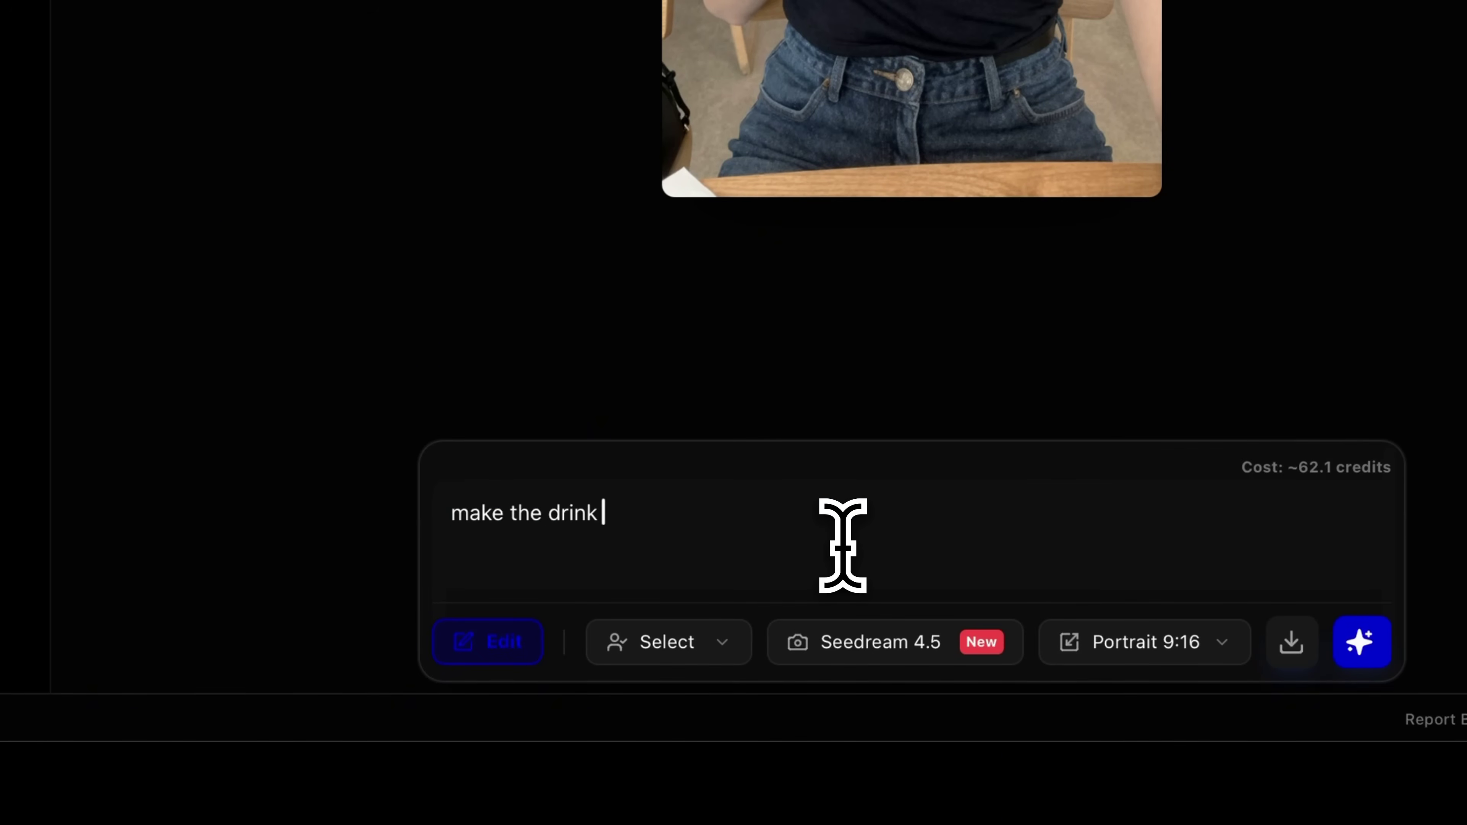
pyautogui.write(' pink')
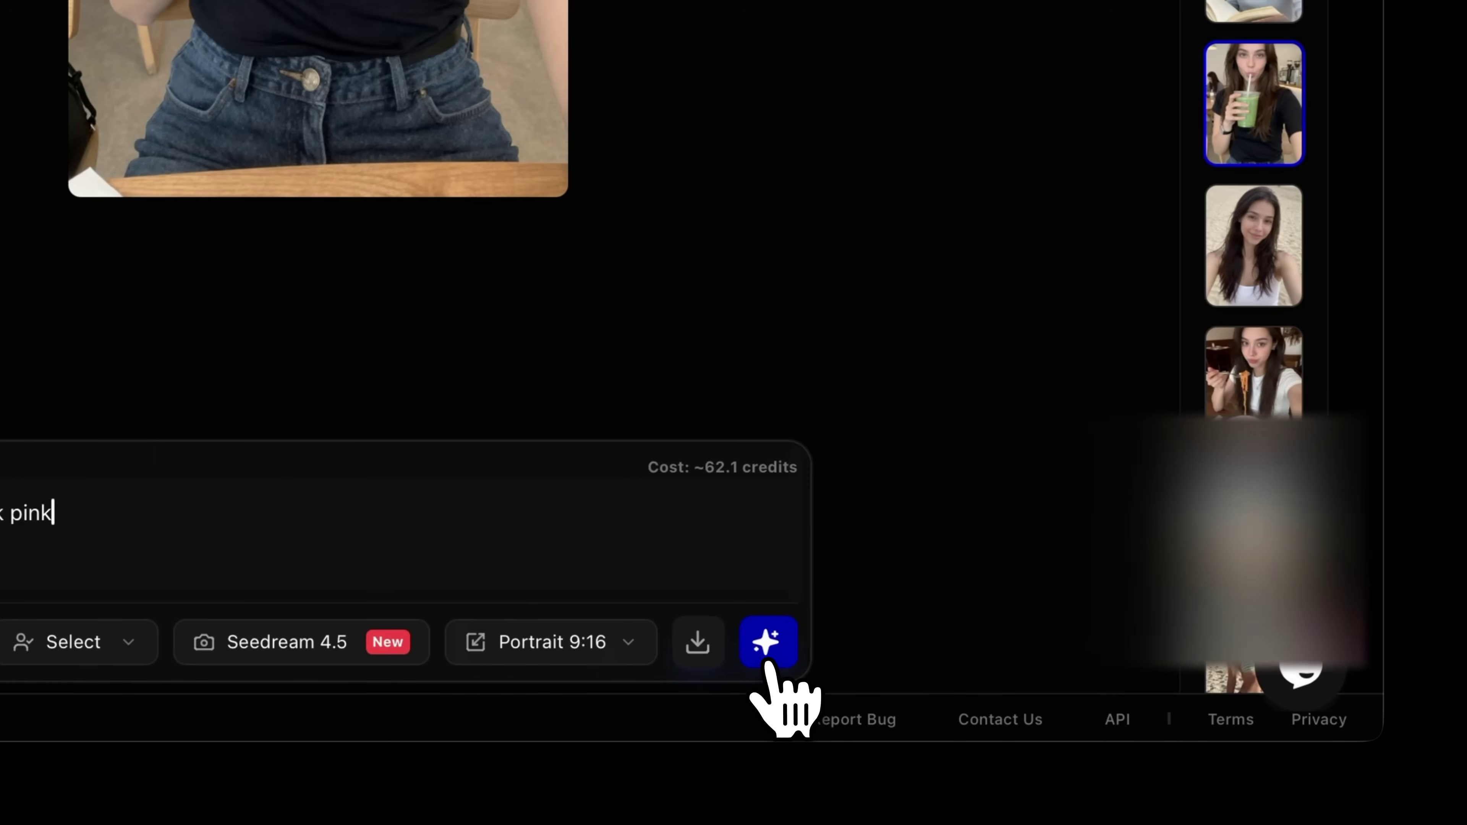
pyautogui.click(769, 659)
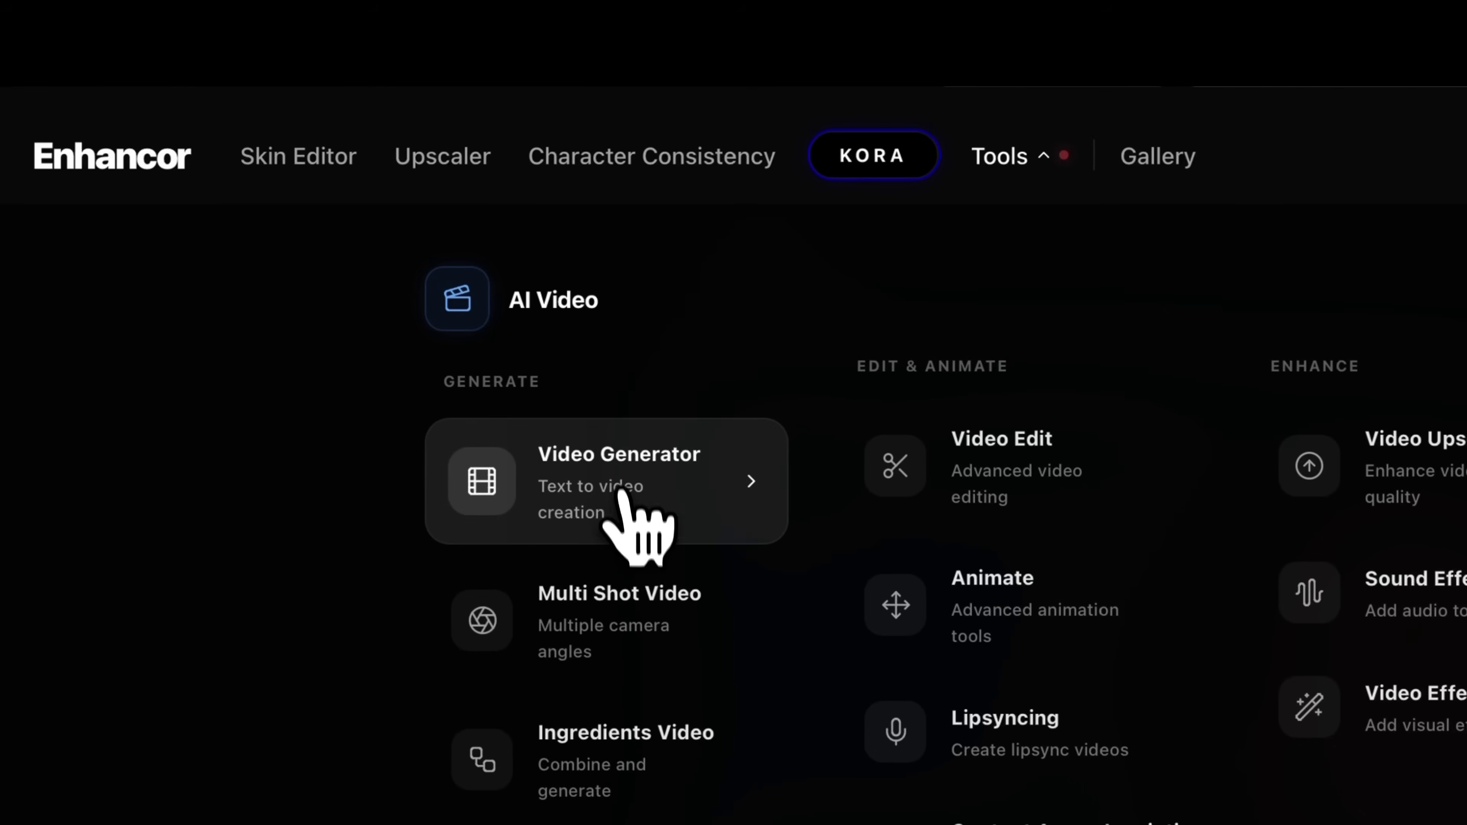
# Step: Open the Video Generator in Image to Video mode with the selfie as input
pyautogui.click(619, 490)
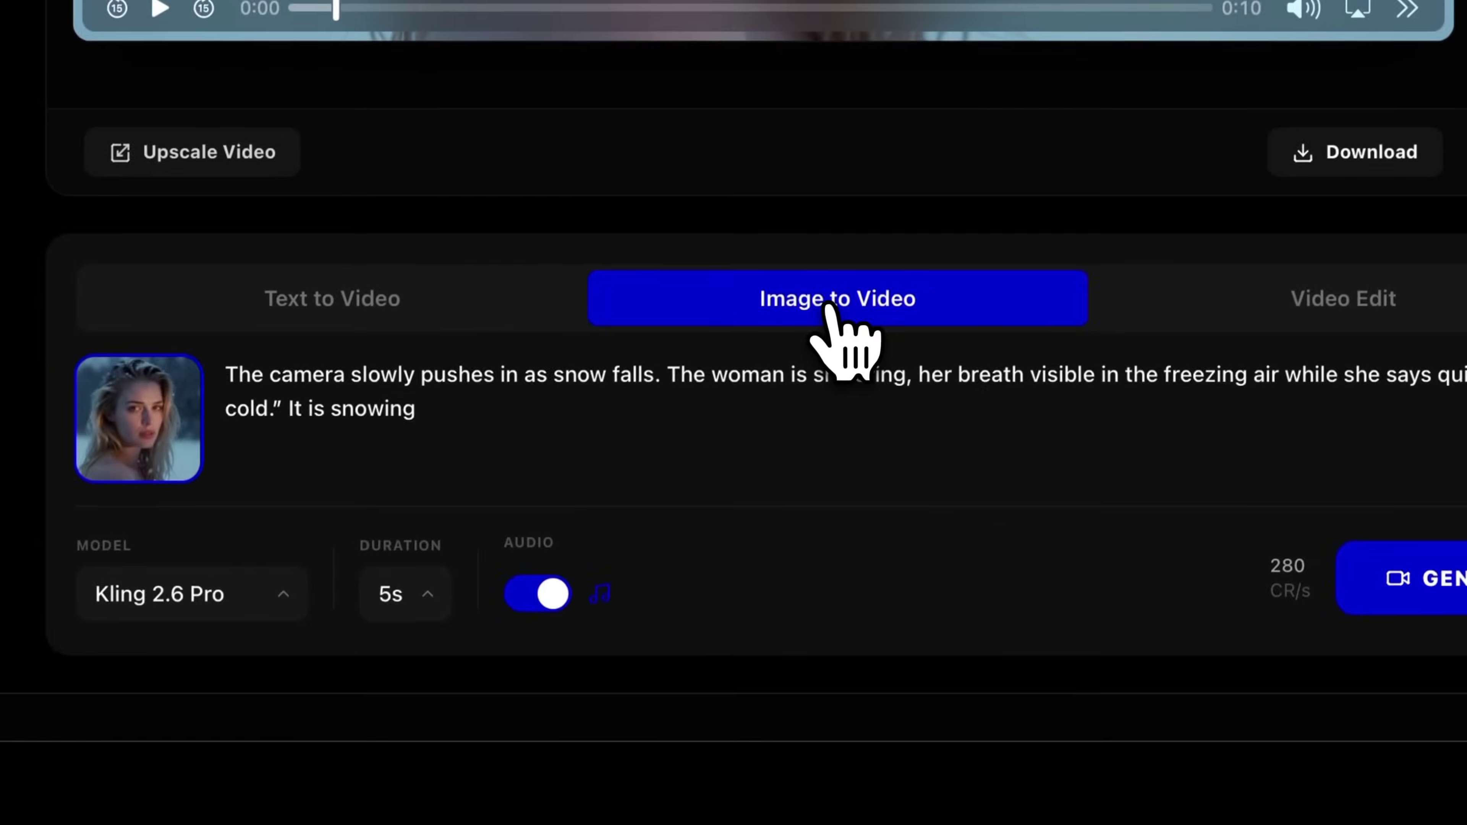
pyautogui.moveTo(164, 725)
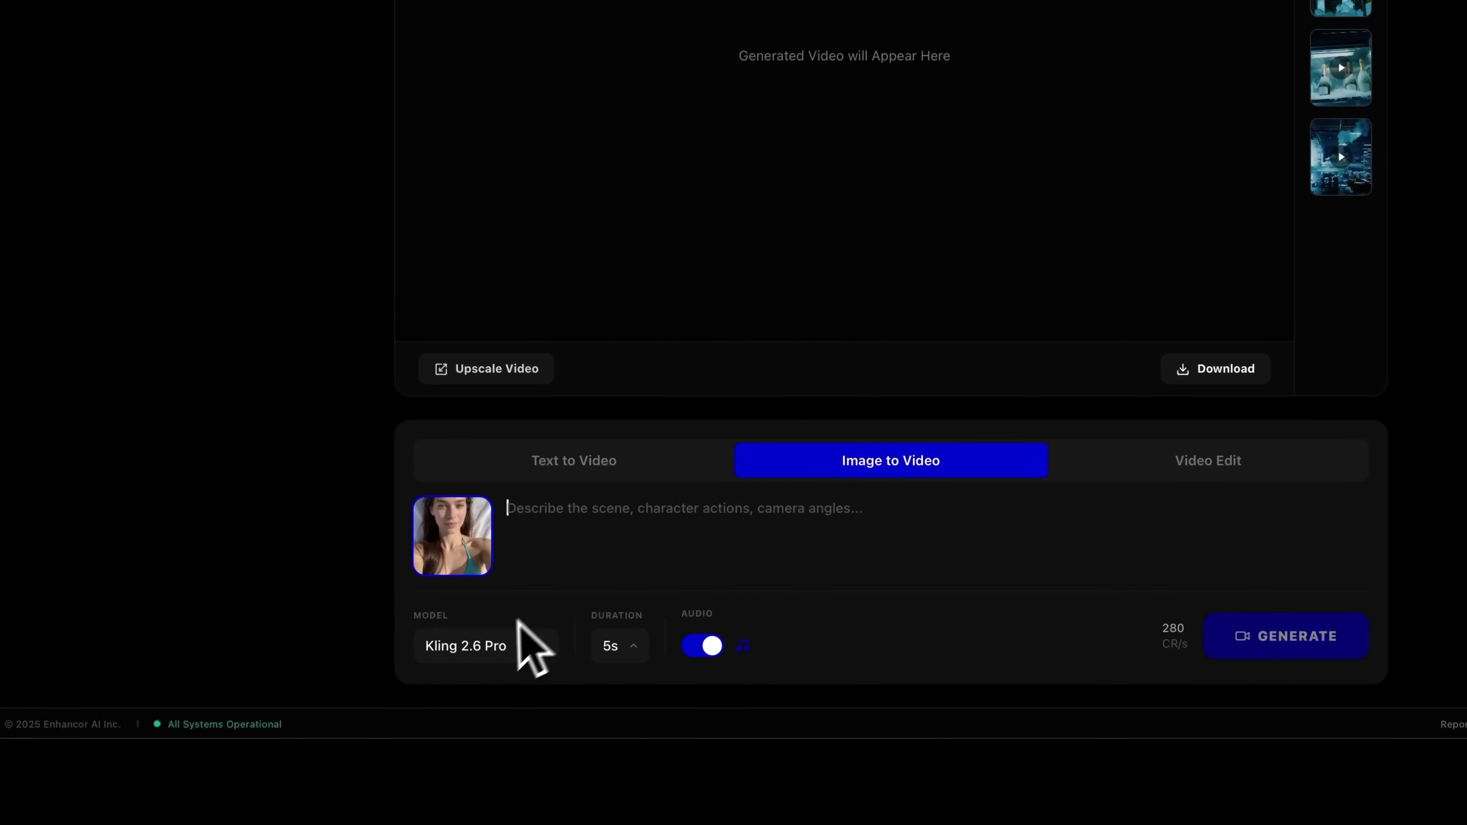
# Step: Generate an 8s, 9:16, 1080p Google VEO 3.1 video of Stephanie talking like an American influencer
pyautogui.click(615, 646)
pyautogui.click(515, 459)
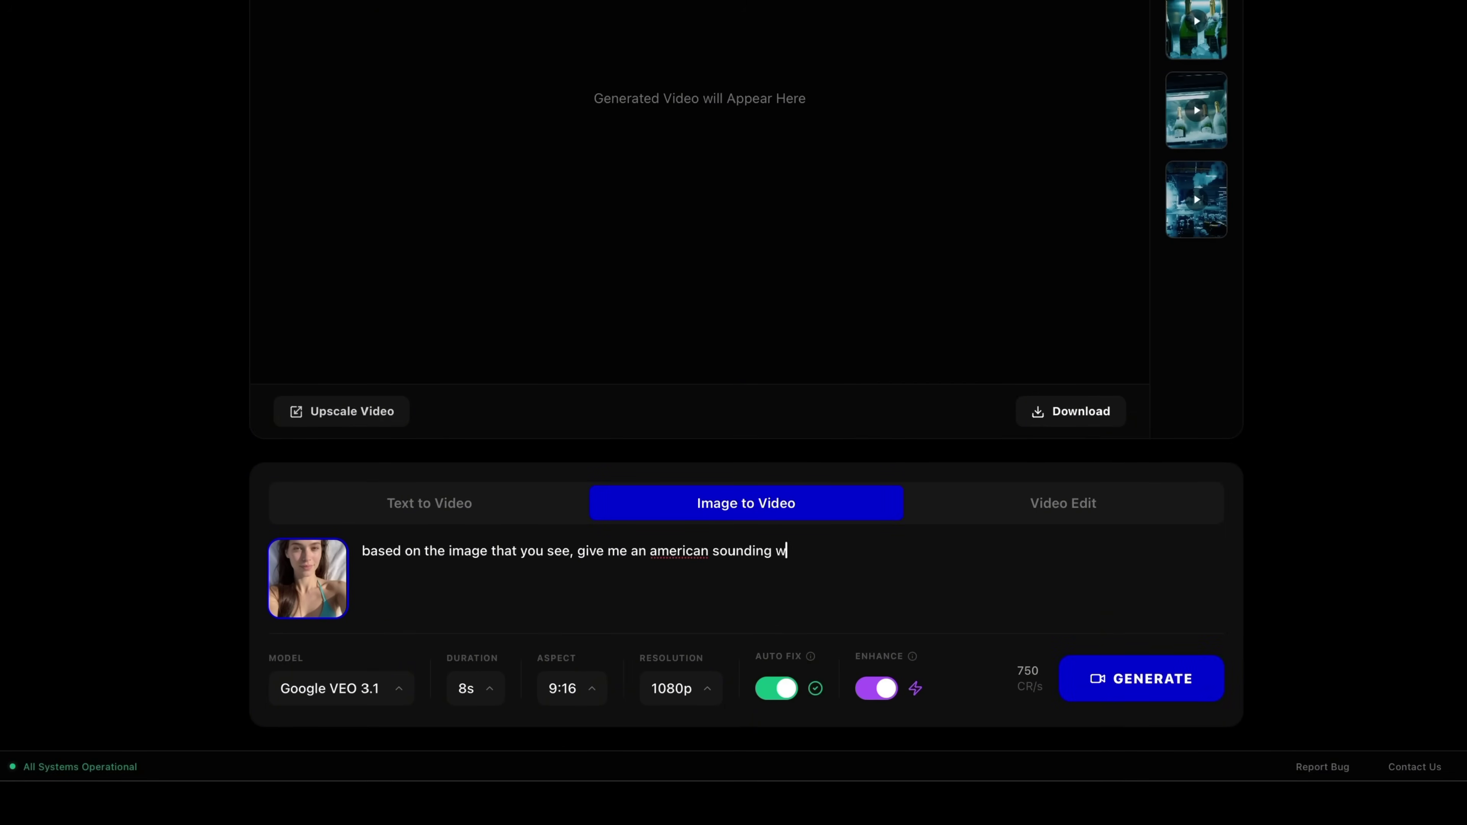
pyautogui.write('man talking to the camera as if she is an influencer')
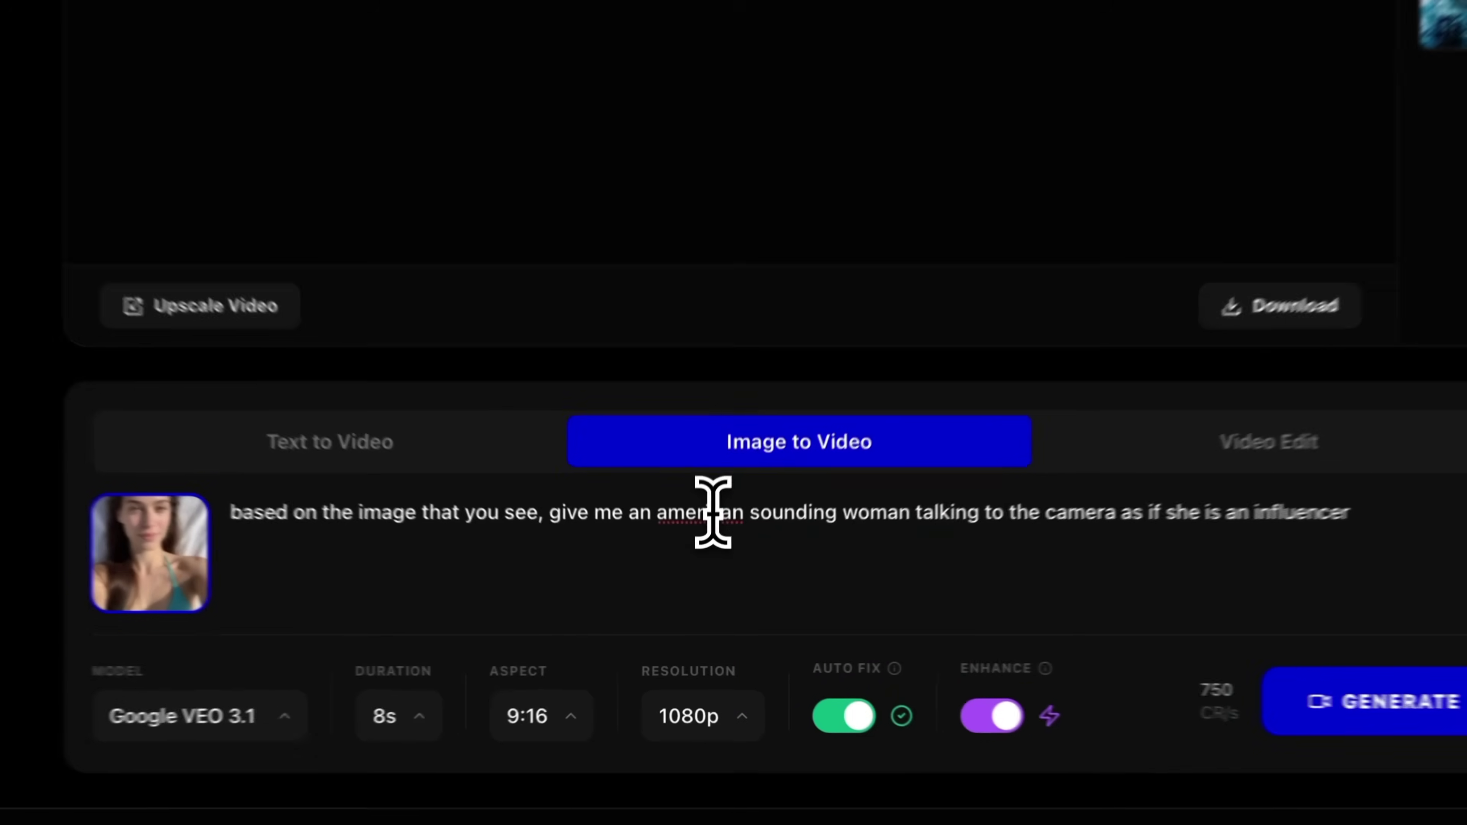
pyautogui.rightClick(695, 604)
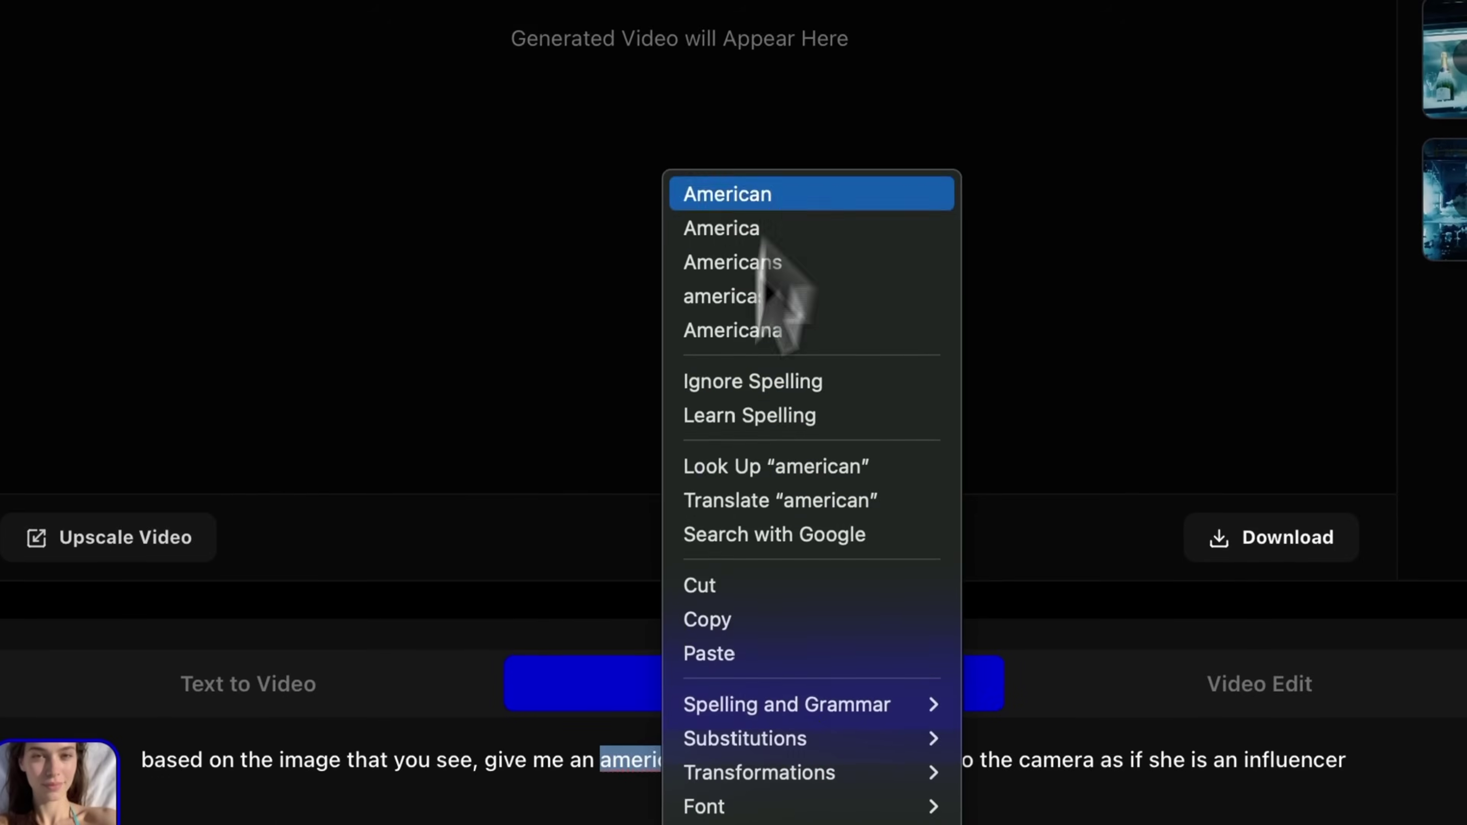
pyautogui.click(728, 194)
pyautogui.click(497, 592)
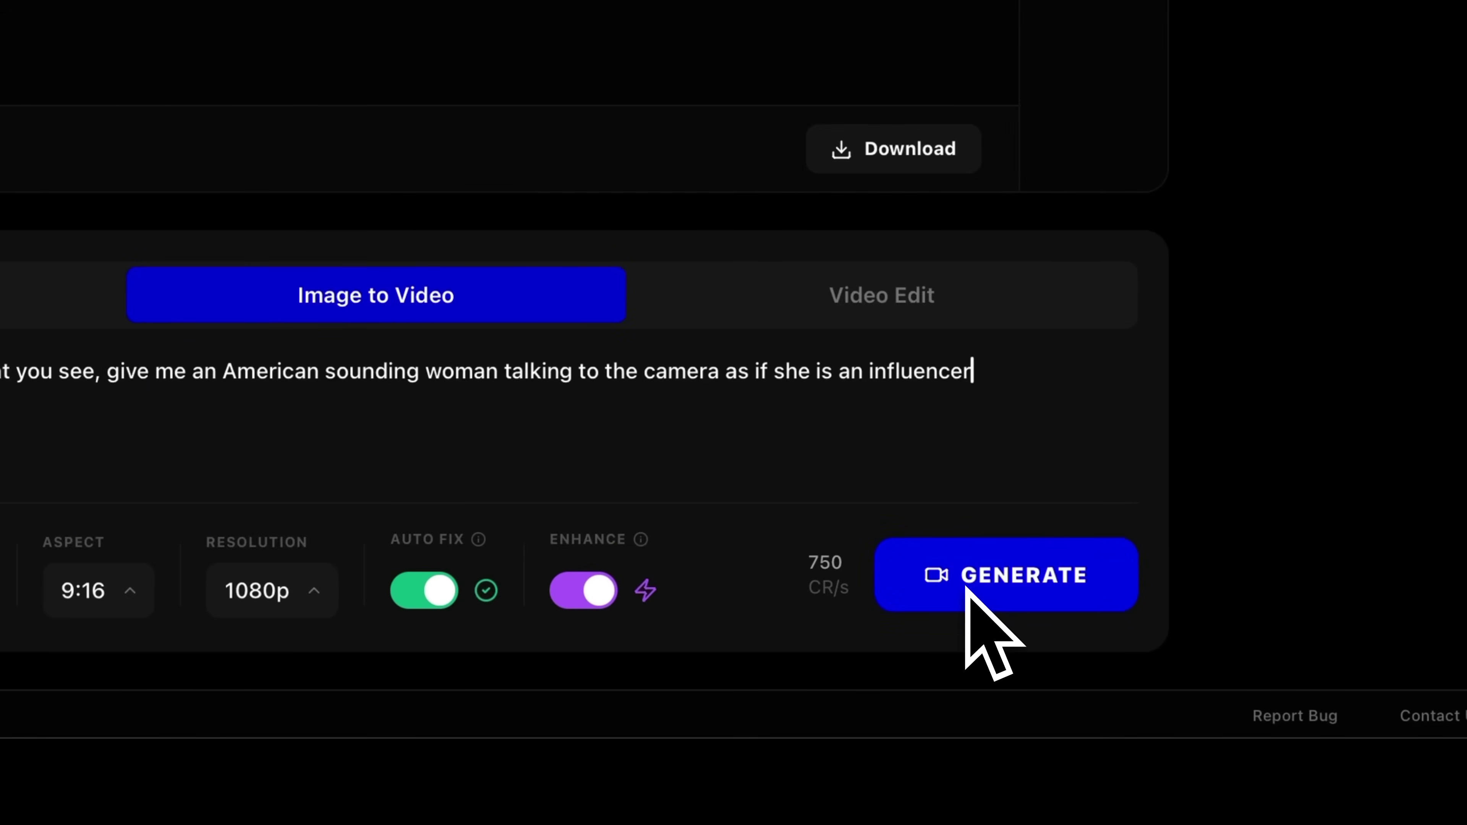
pyautogui.click(966, 586)
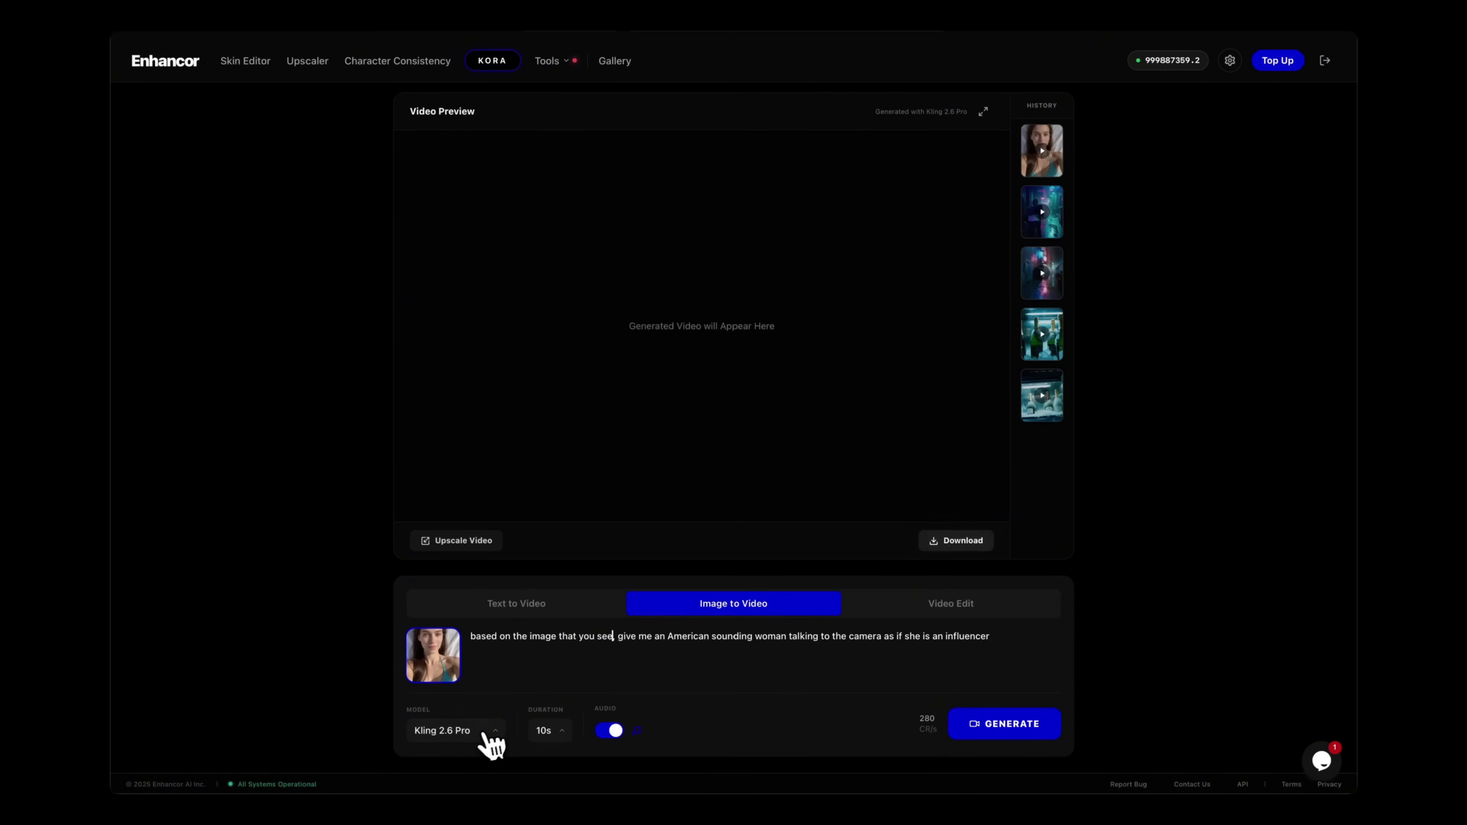
# Step: Generate a second 10-second talking selfie video of Stephanie with Kling 2.6 Pro and audio on
pyautogui.click(480, 731)
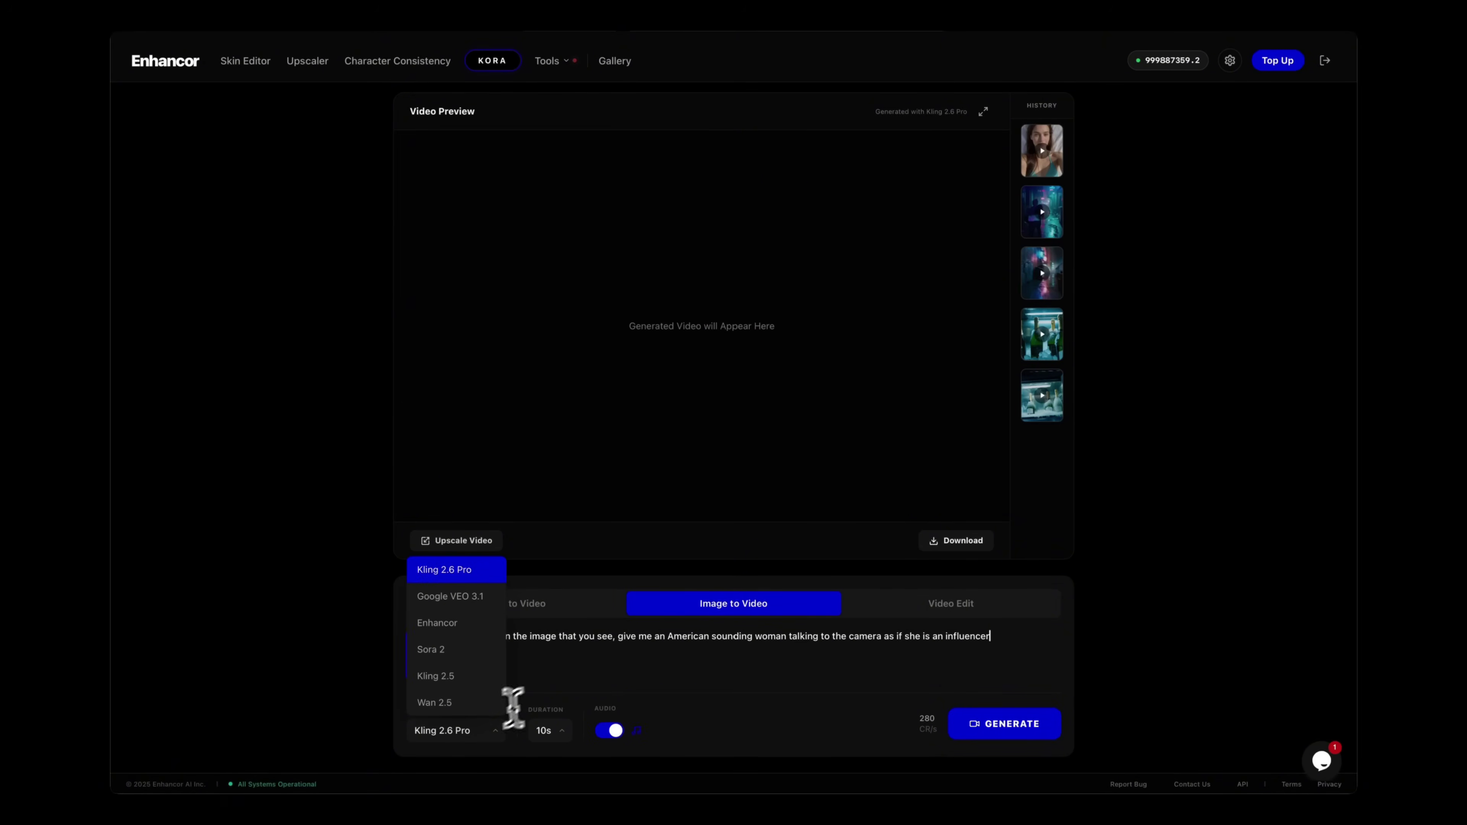
pyautogui.click(492, 729)
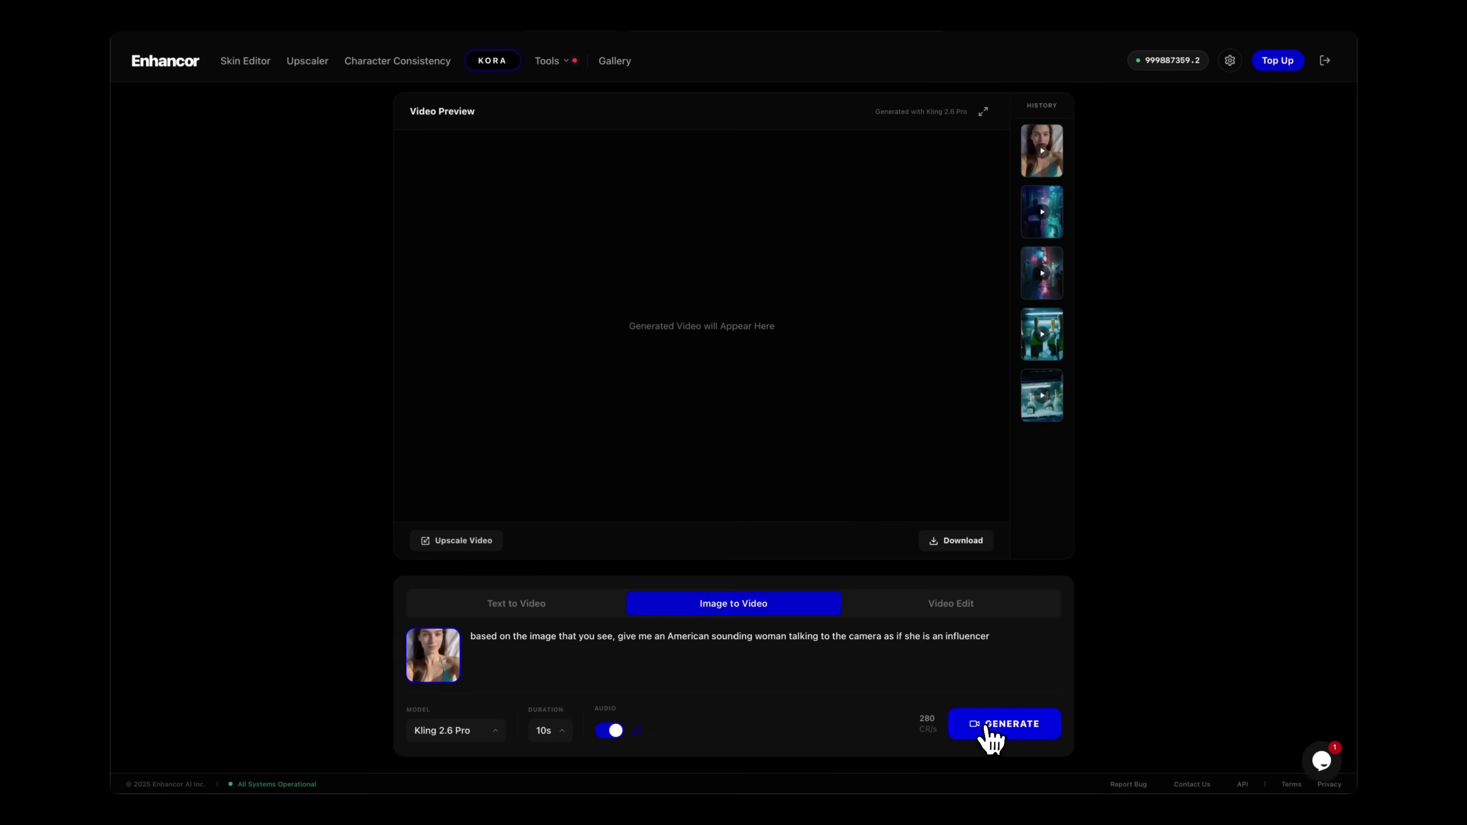
pyautogui.click(991, 735)
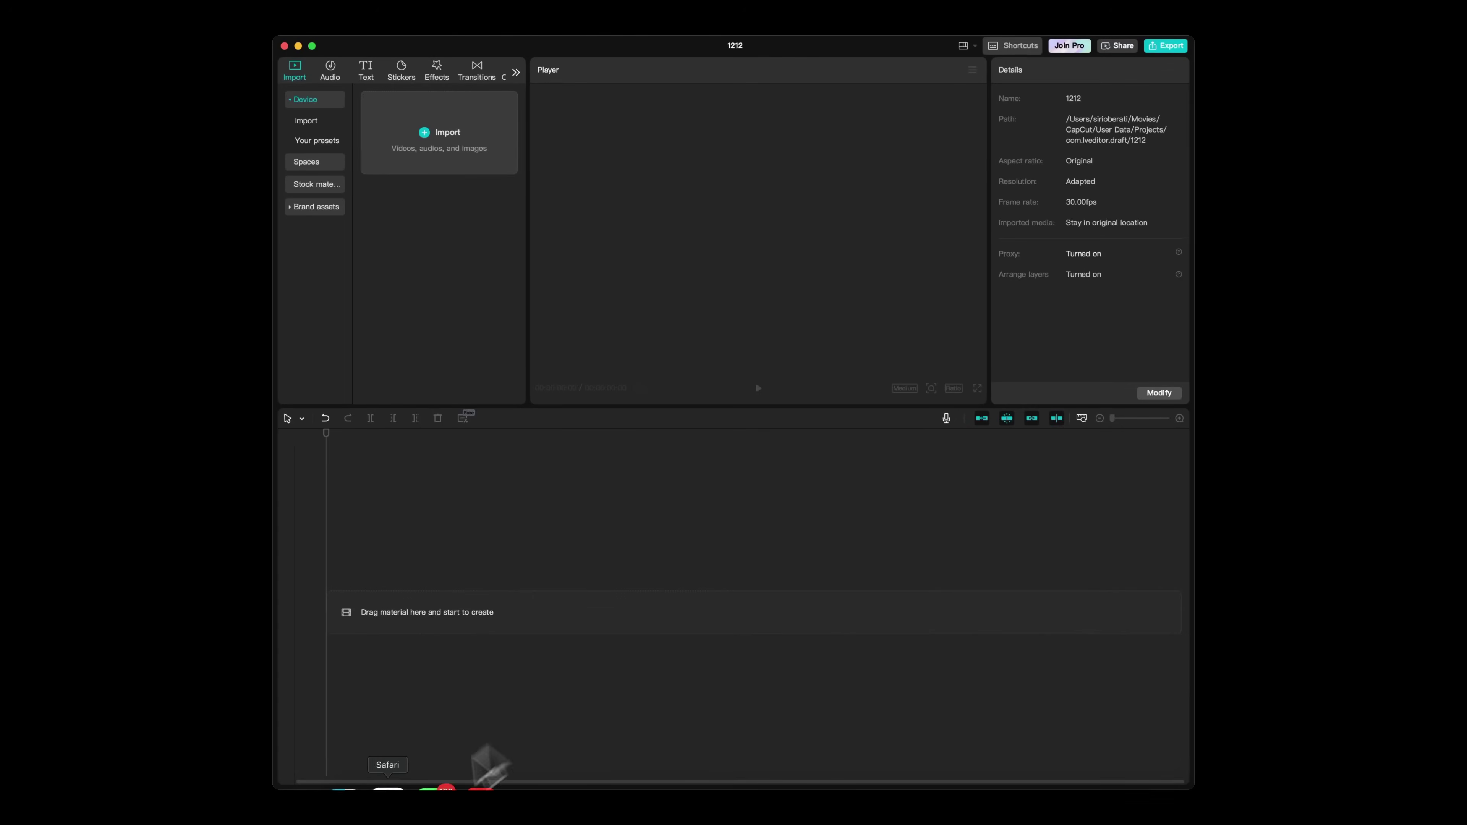
# Step: Drag both Enhancor videos from Downloads onto the timeline and extract each clip's audio
pyautogui.click(346, 789)
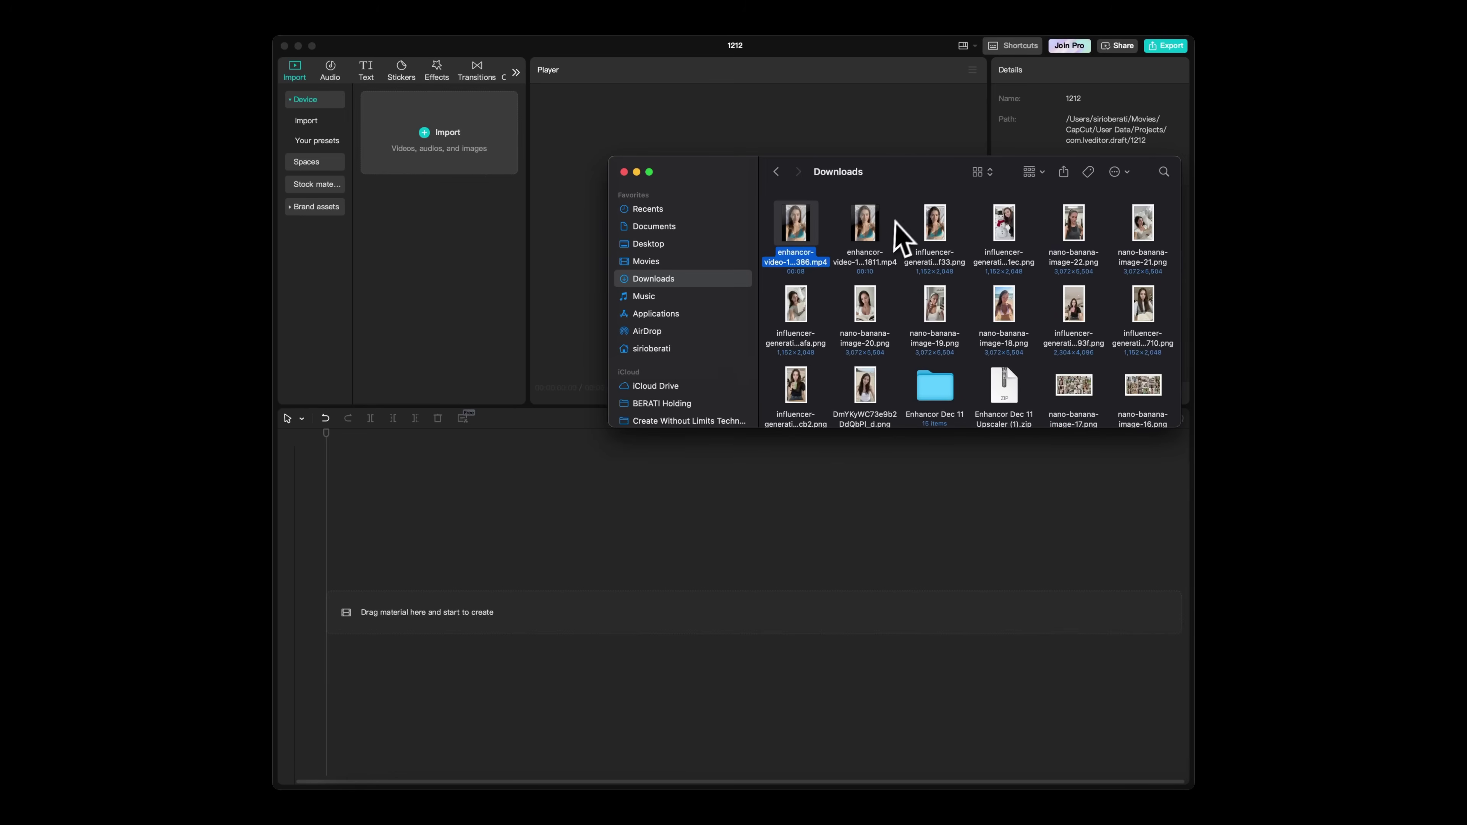
pyautogui.moveTo(900, 236); pyautogui.dragTo(366, 513)
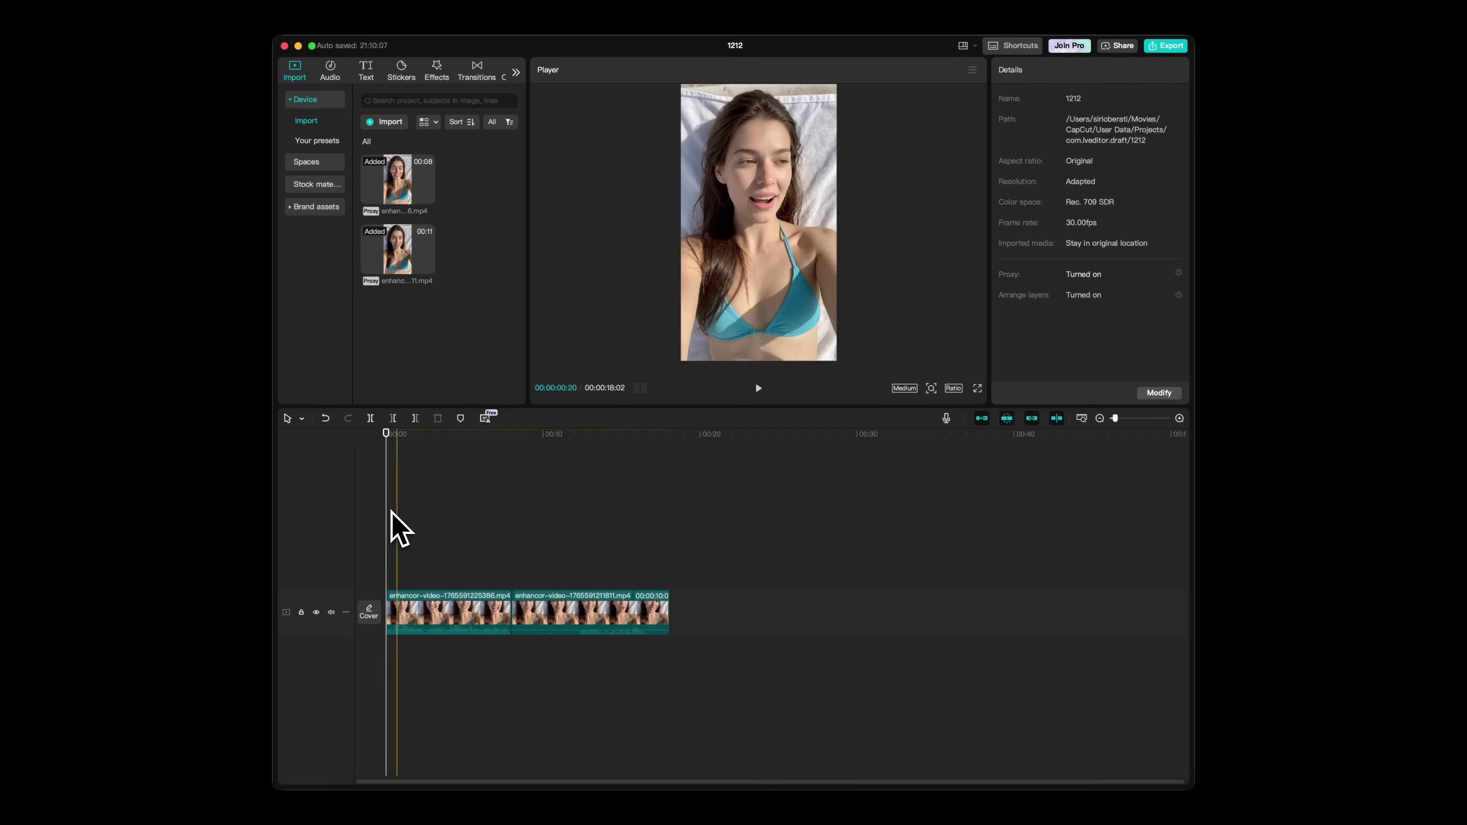
pyautogui.rightClick(423, 606)
pyautogui.click(460, 678)
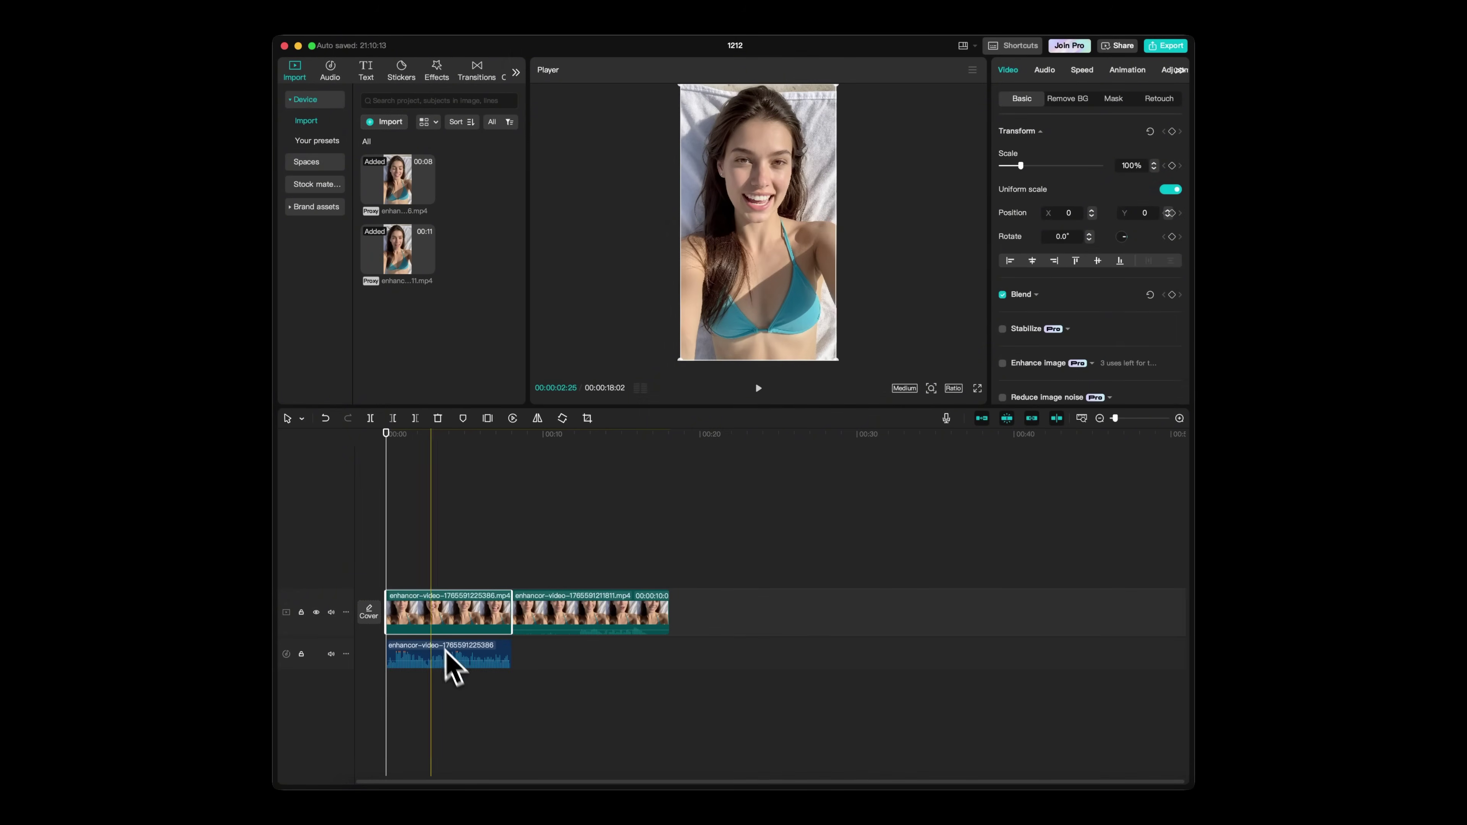
pyautogui.rightClick(586, 618)
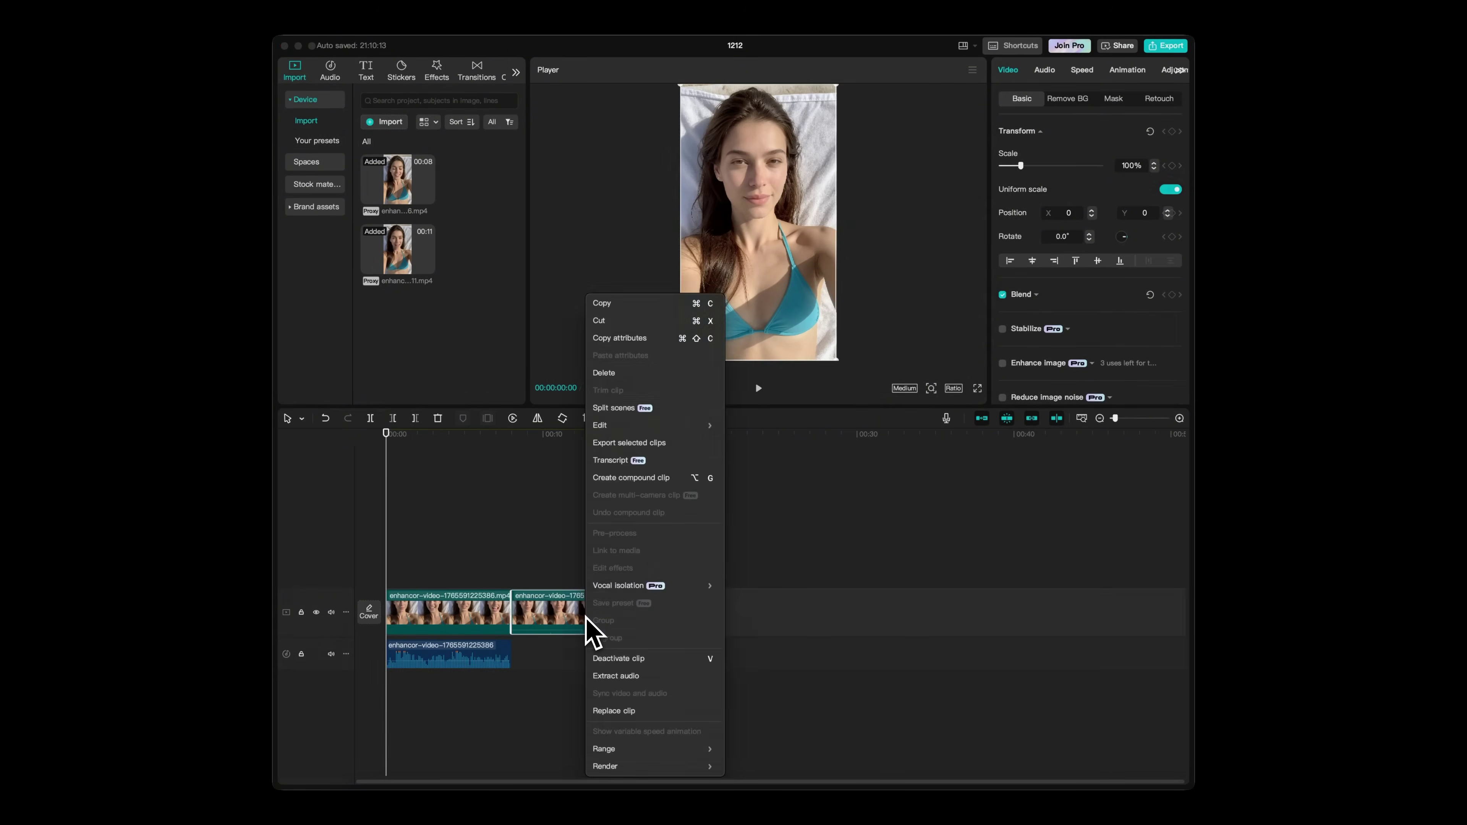
pyautogui.click(616, 676)
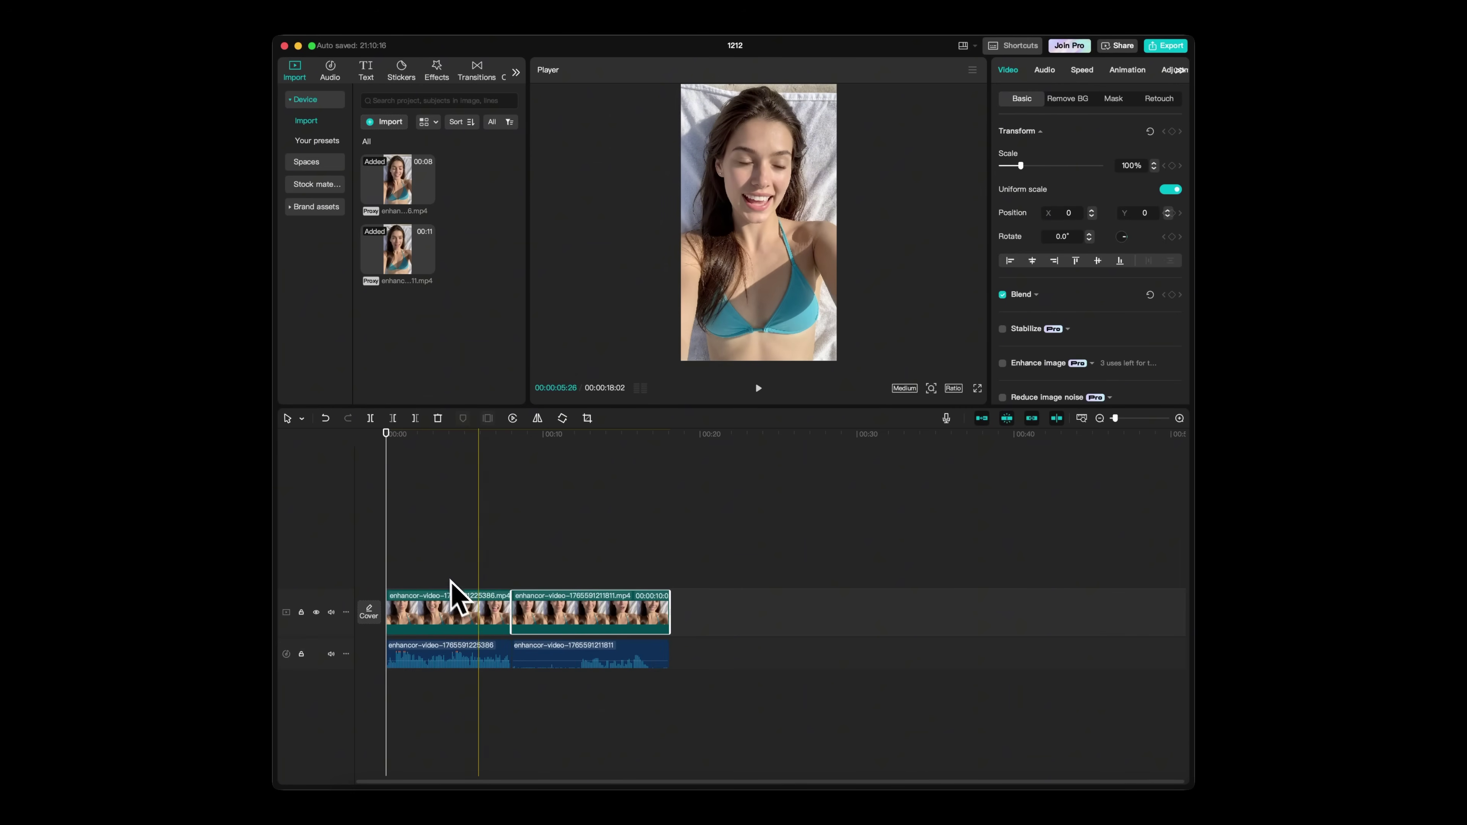
# Step: Delete the video clips, keeping only the two extracted audio clips
pyautogui.keyDown('shift'); pyautogui.click(456, 608); pyautogui.keyUp('shift')
pyautogui.press('Delete')
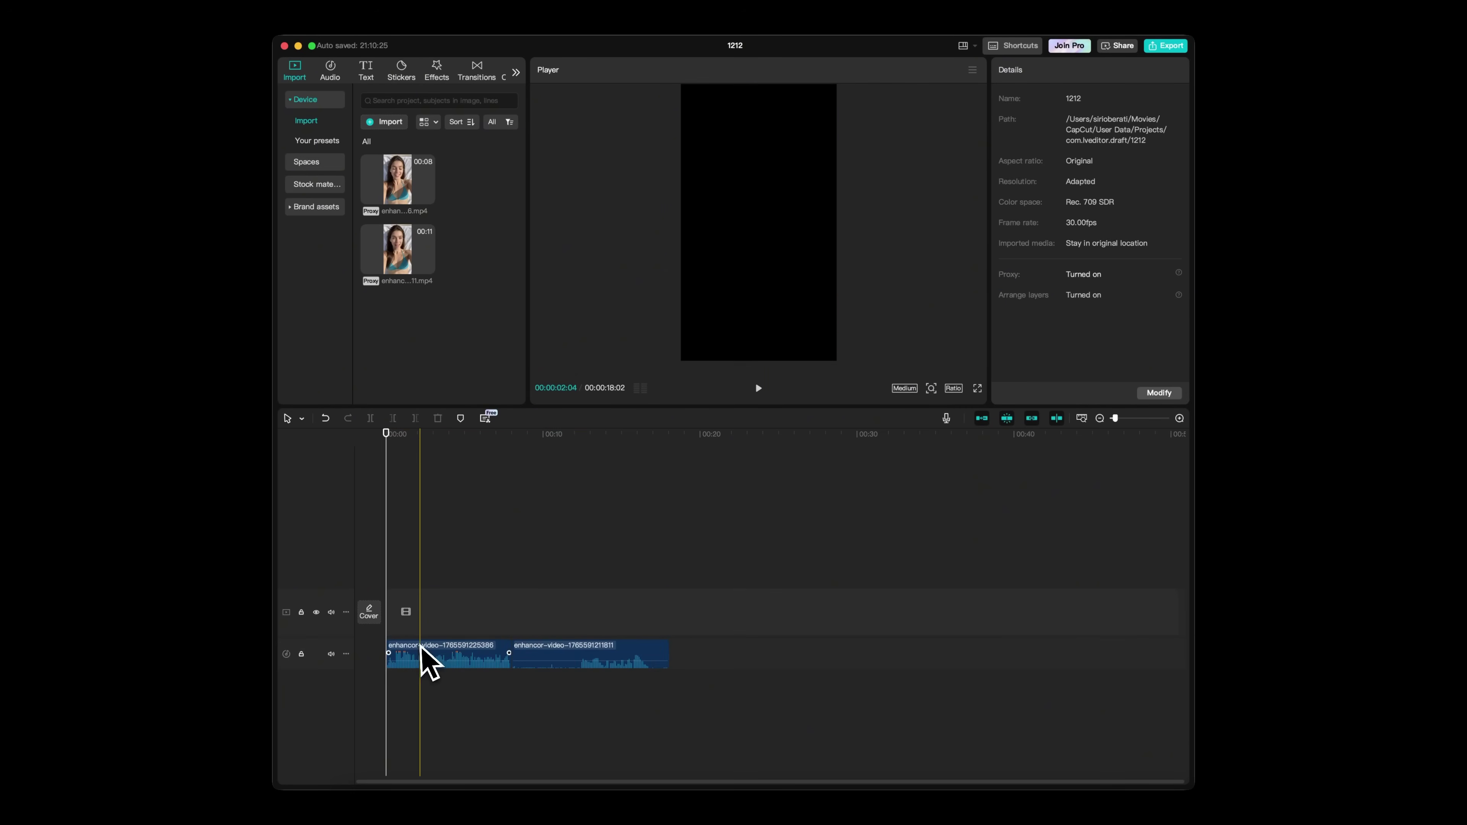
pyautogui.click(426, 659)
pyautogui.click(454, 440)
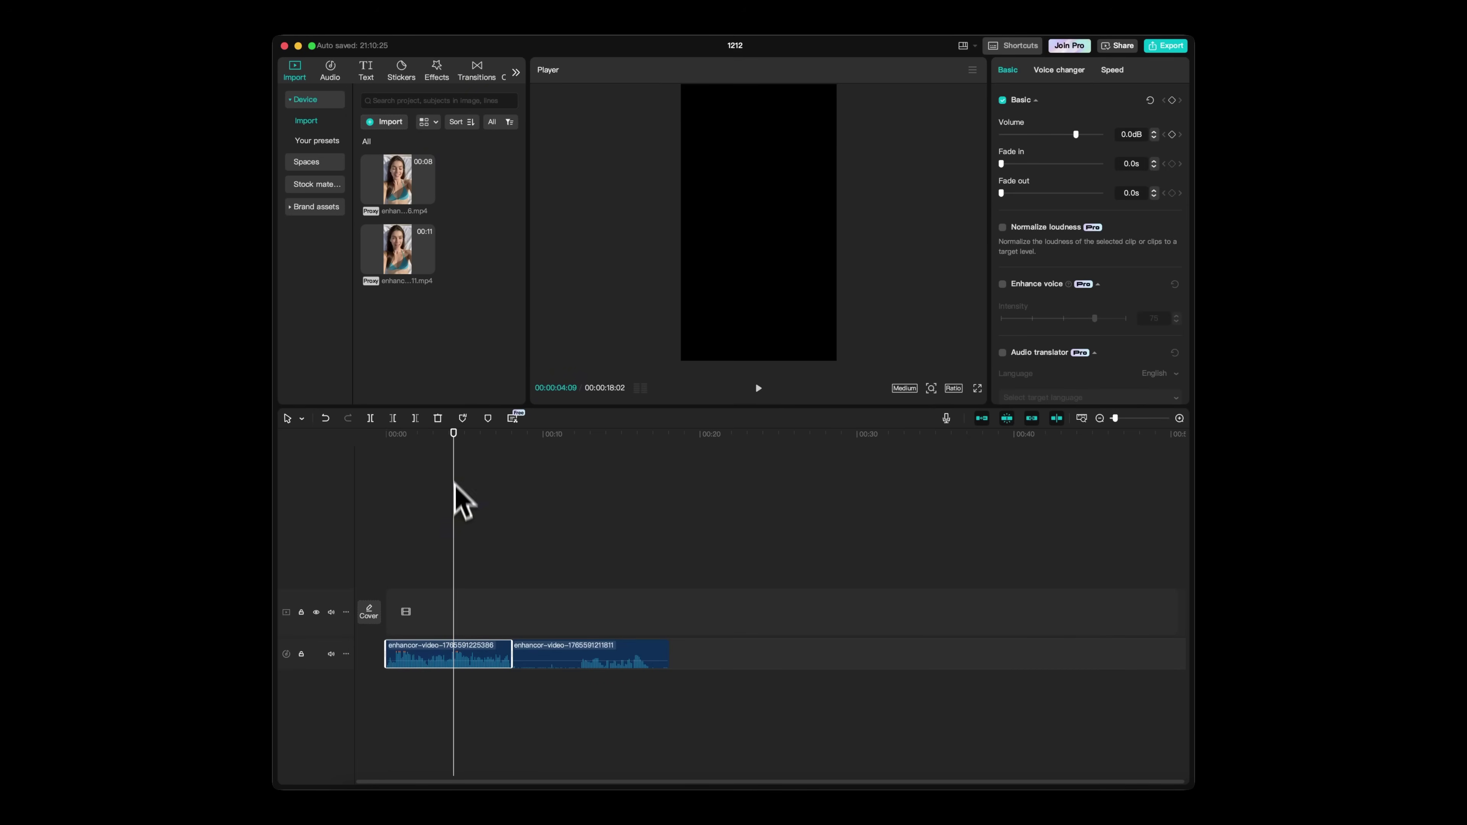
# Step: Apply the High voice filter to the first audio clip with pitch 0 and timbre 10
pyautogui.click(1064, 70)
pyautogui.scroll(-2, 1081, 274)
pyautogui.click(1019, 264)
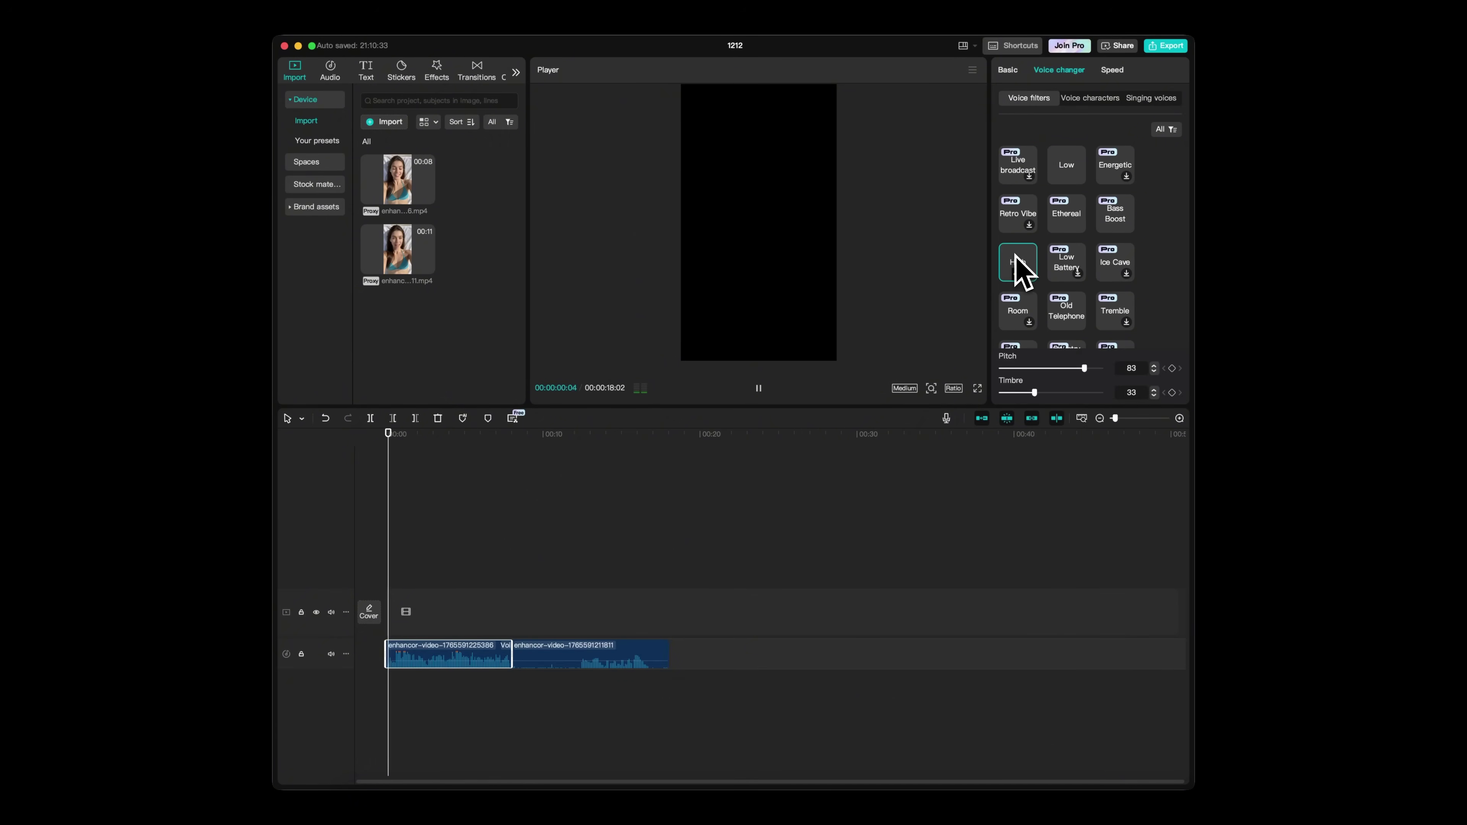
pyautogui.click(1015, 393)
pyautogui.moveTo(1015, 393); pyautogui.dragTo(1017, 393)
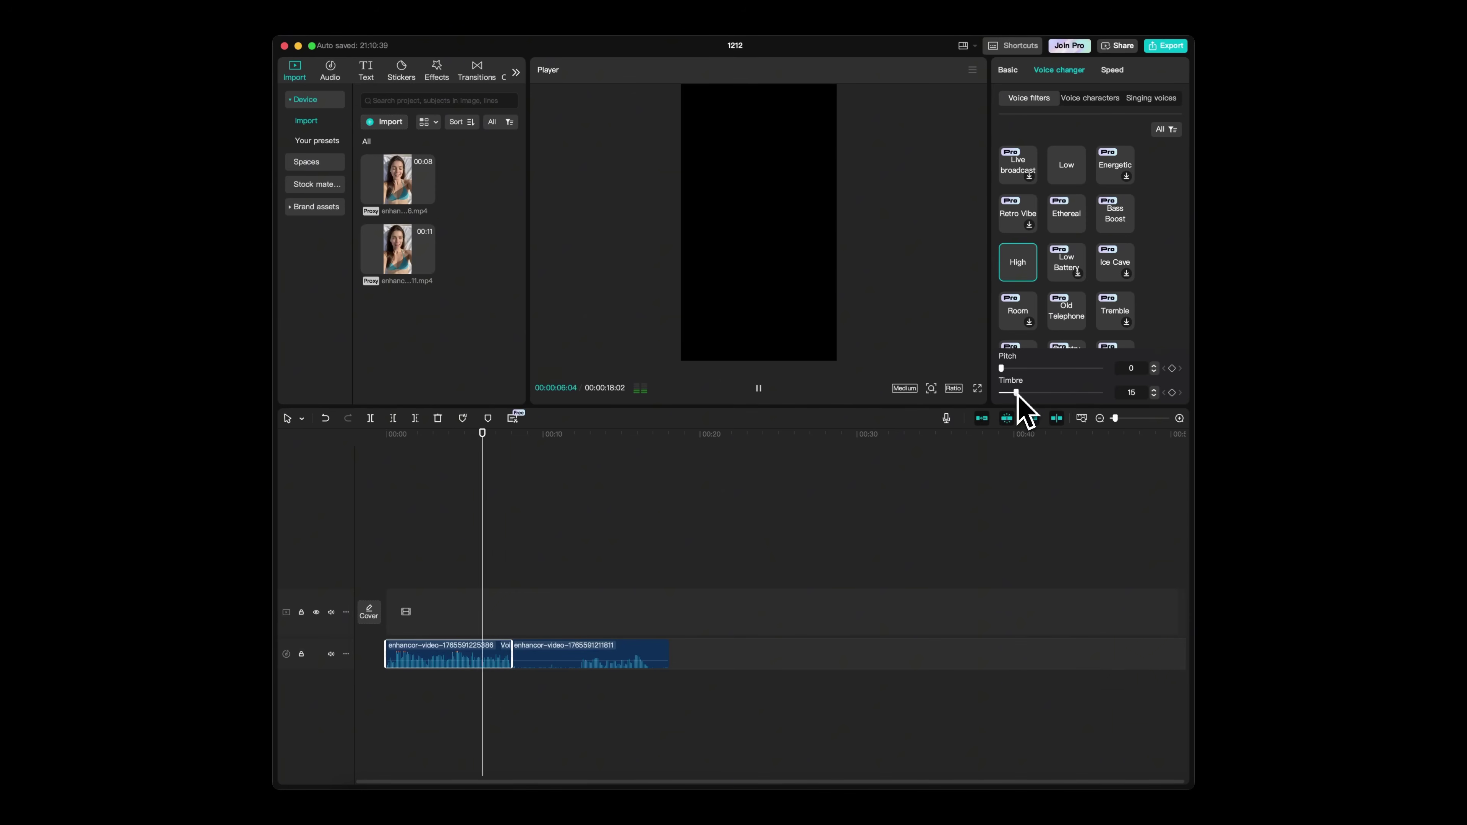
pyautogui.moveTo(1017, 393); pyautogui.dragTo(1011, 393)
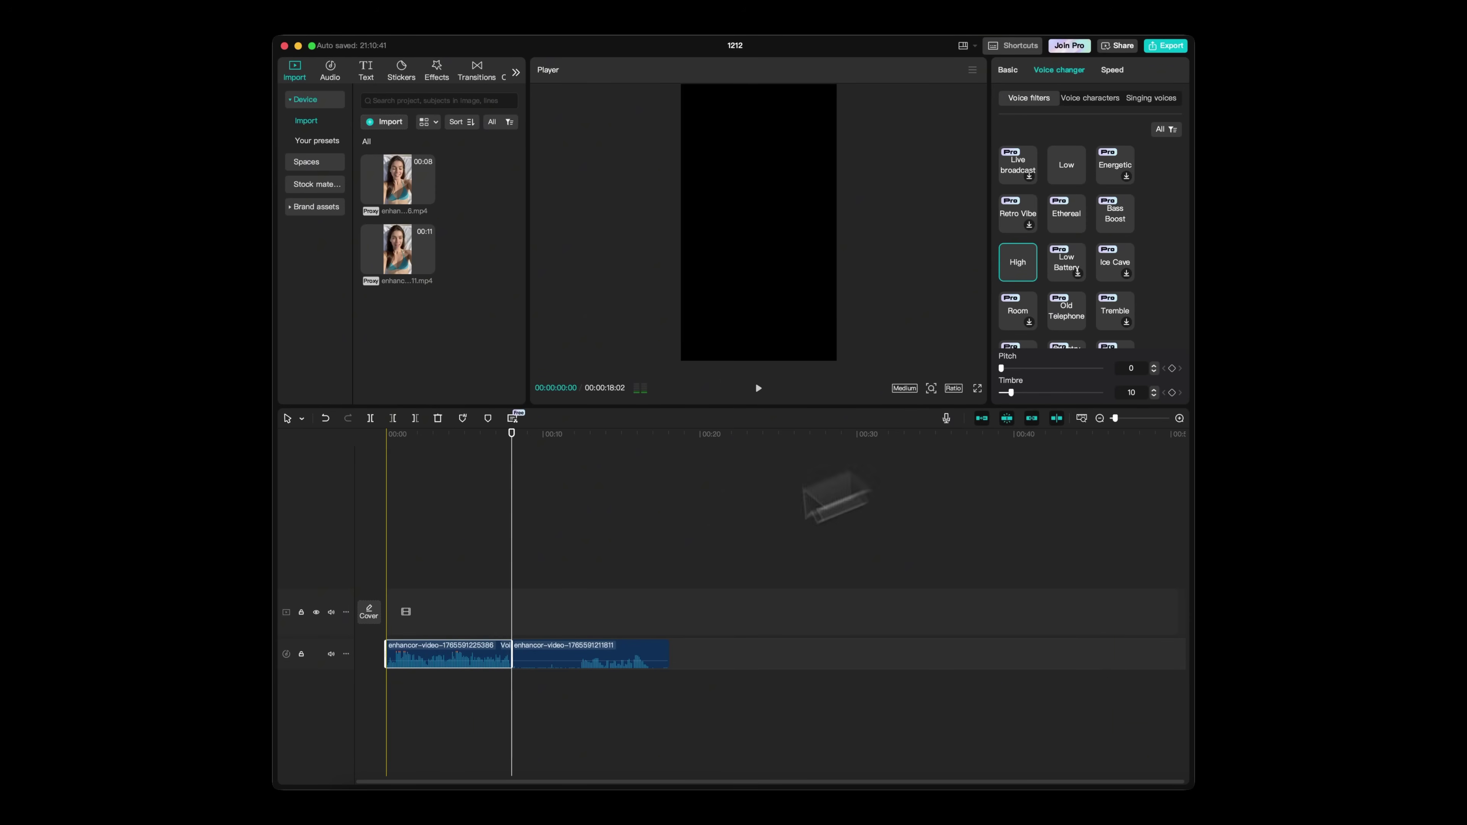
# Step: Trim the second clip's start and join it to the first, checking playback
pyautogui.press('space')
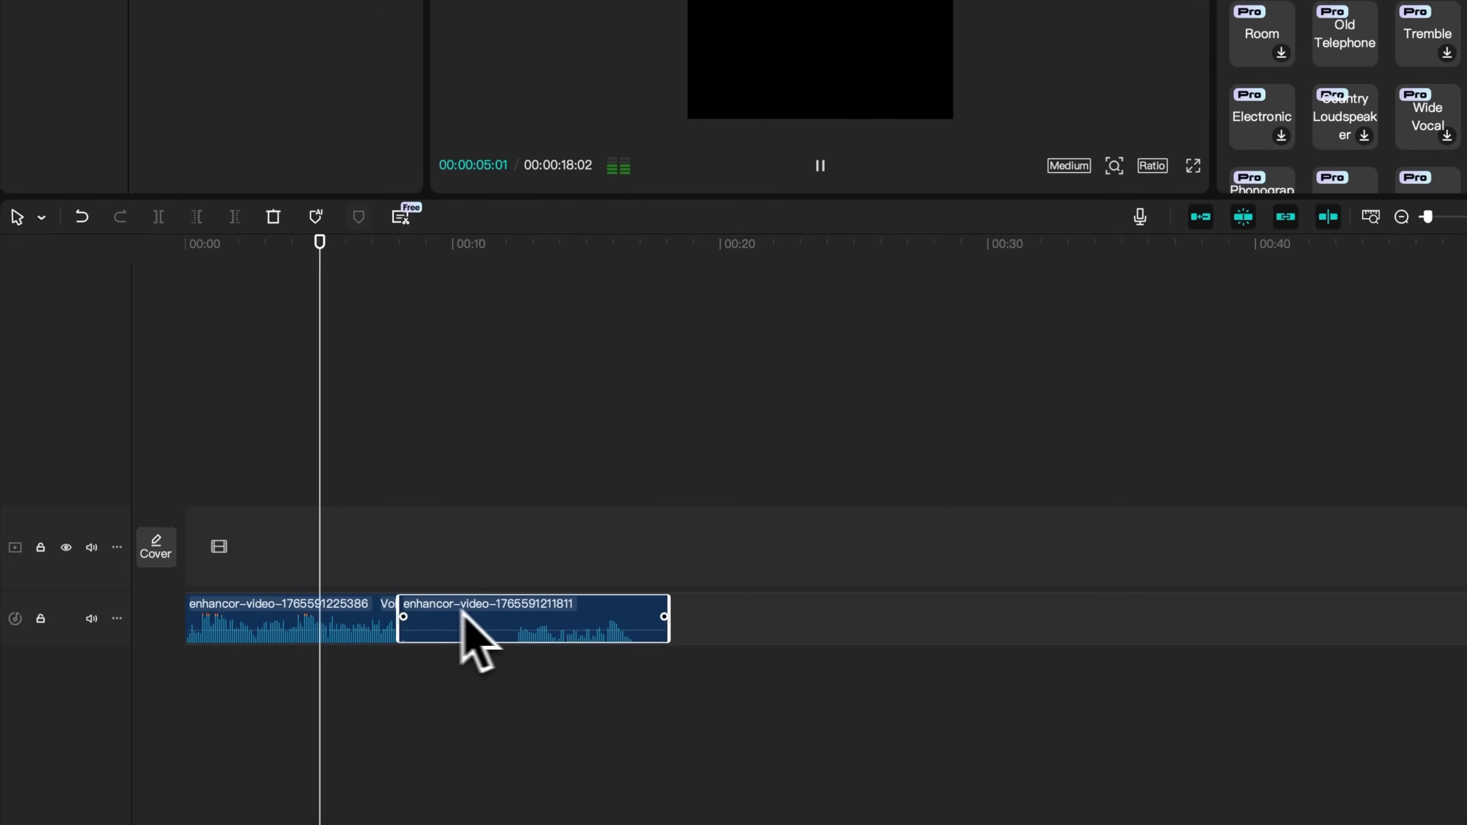
pyautogui.press('space')
pyautogui.moveTo(402, 595); pyautogui.dragTo(442, 618)
pyautogui.press('space')
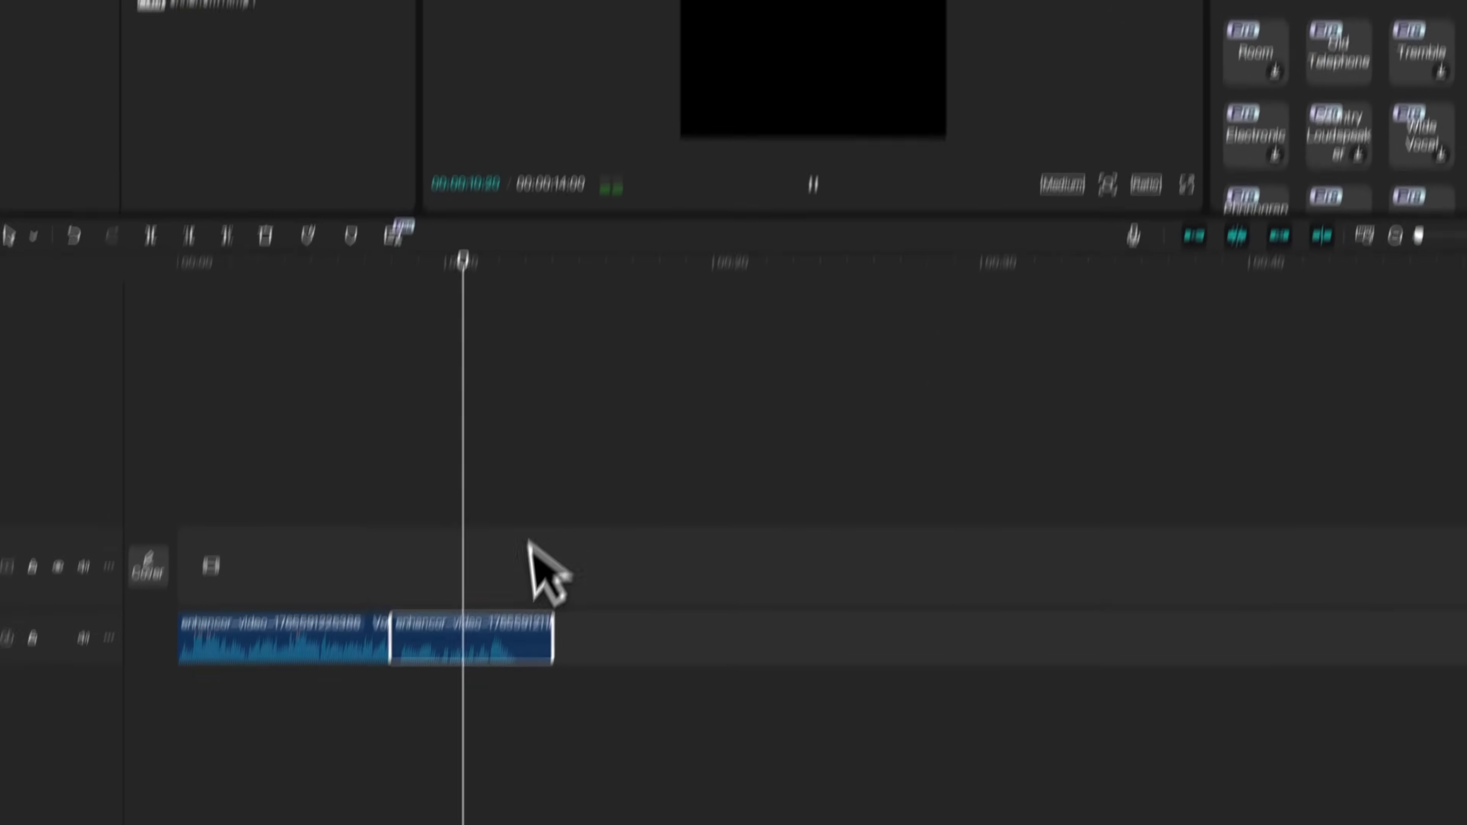
# Step: Shorten the second clip's end to 13:02 total and paste a copy of the first clip after it
pyautogui.moveTo(549, 628); pyautogui.dragTo(522, 625)
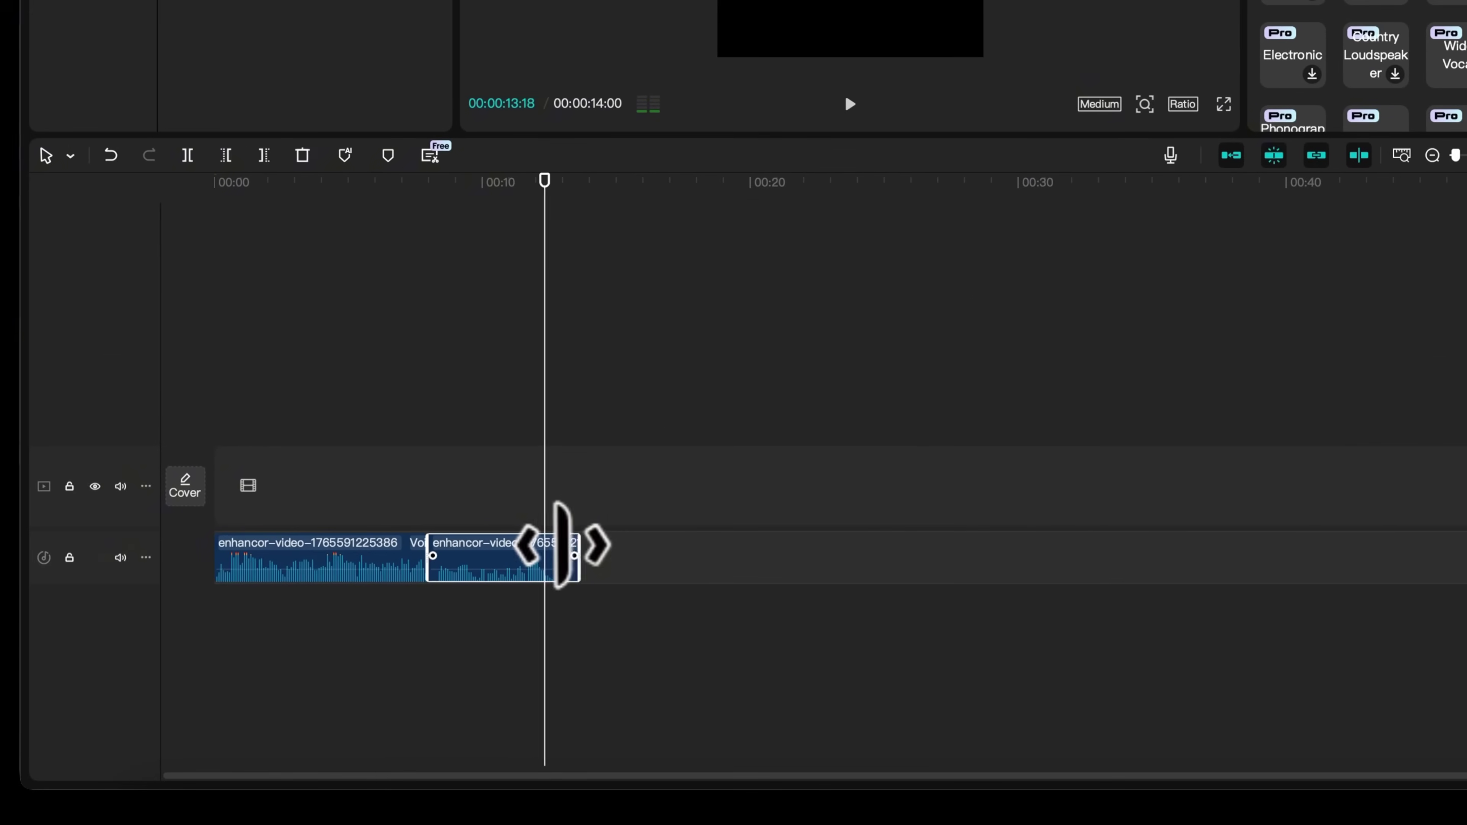
pyautogui.moveTo(559, 545); pyautogui.dragTo(540, 557)
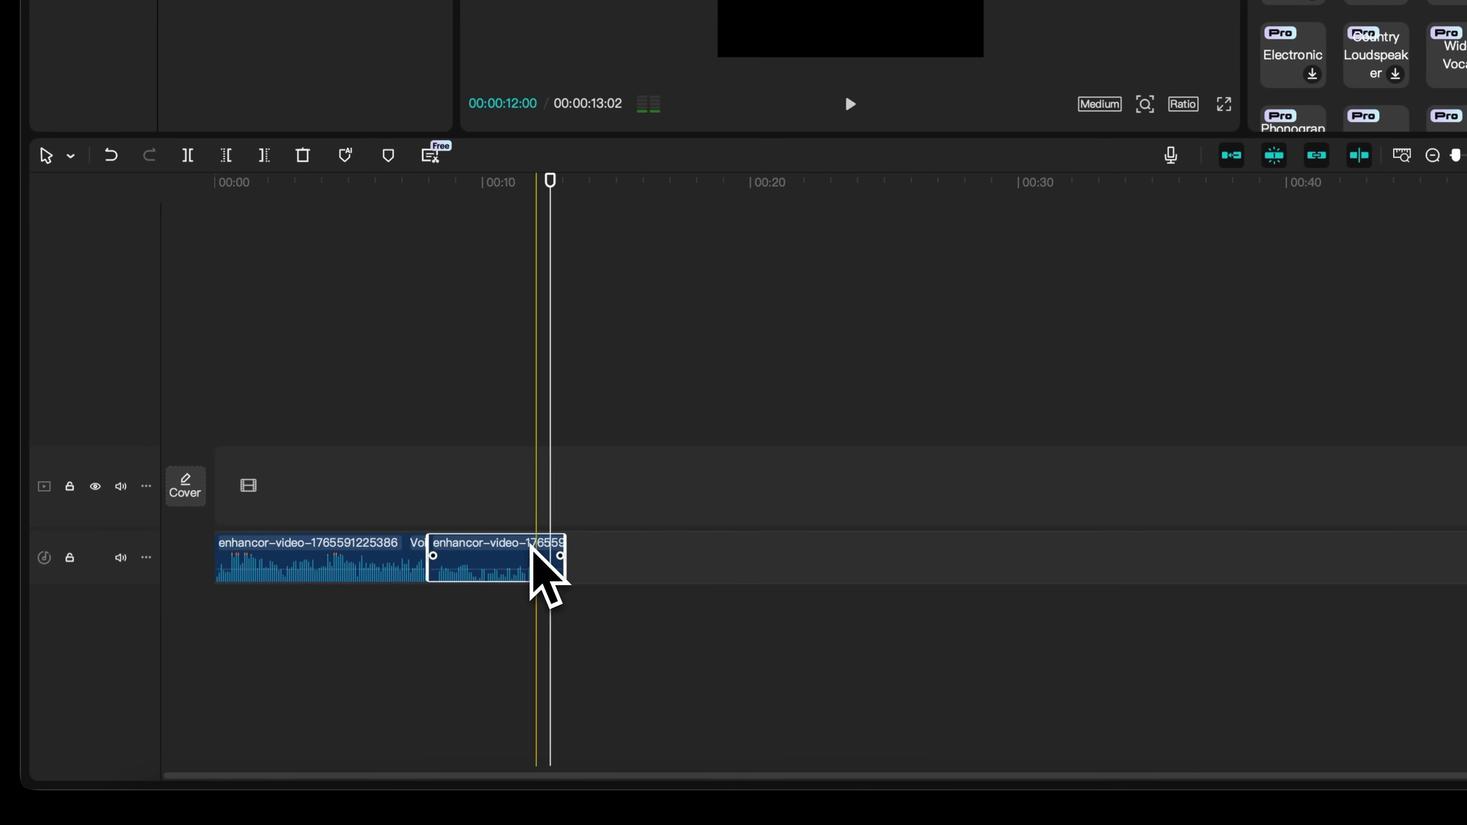
pyautogui.click(321, 578)
pyautogui.click(565, 481)
pyautogui.press('super+v')
pyautogui.press('space')
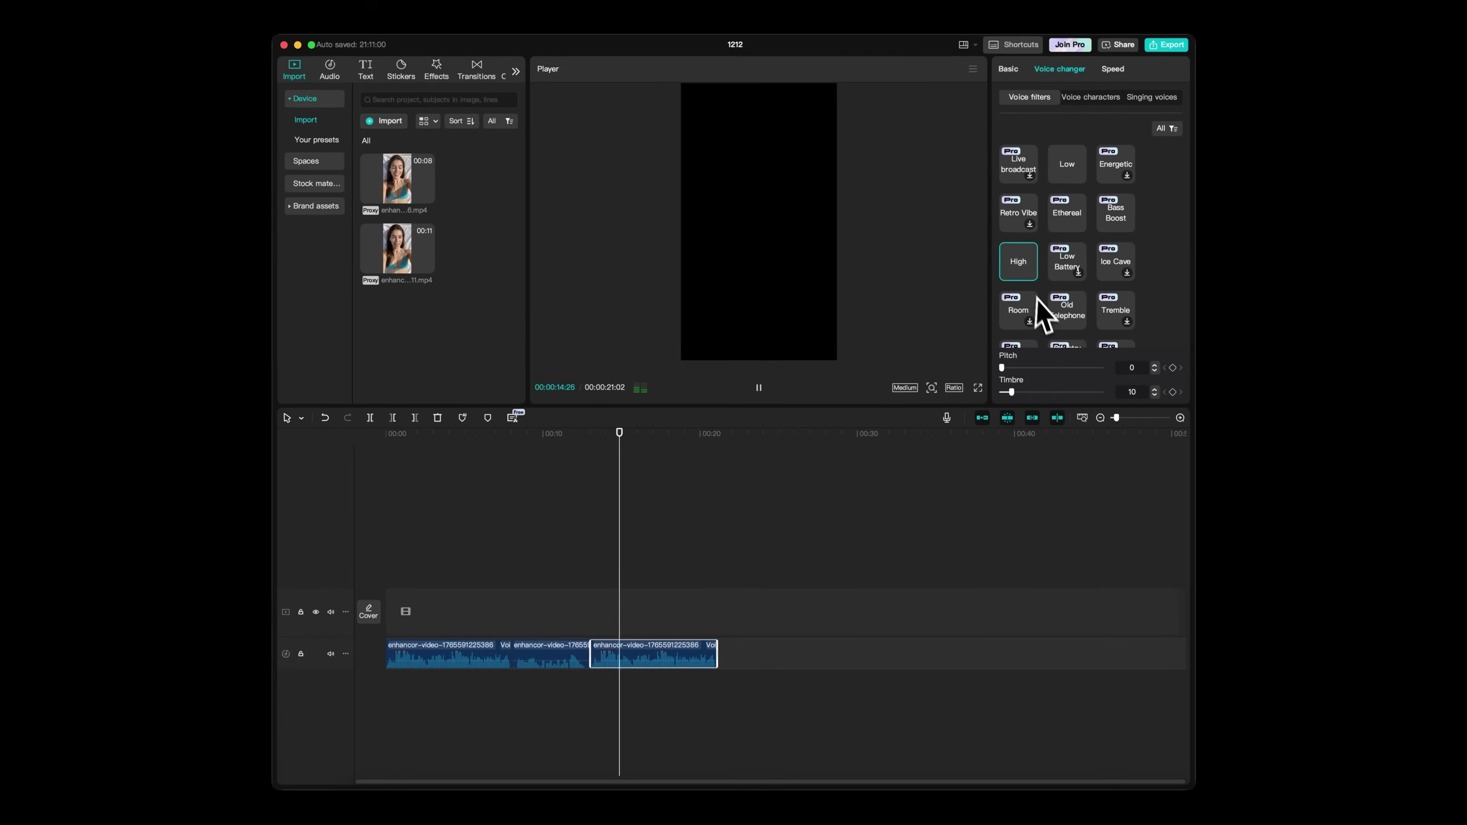
# Step: Export the sequence as audio only, with Video unchecked, producing 1212(2)
pyautogui.click(342, 26)
pyautogui.click(366, 73)
pyautogui.click(761, 306)
pyautogui.click(898, 528)
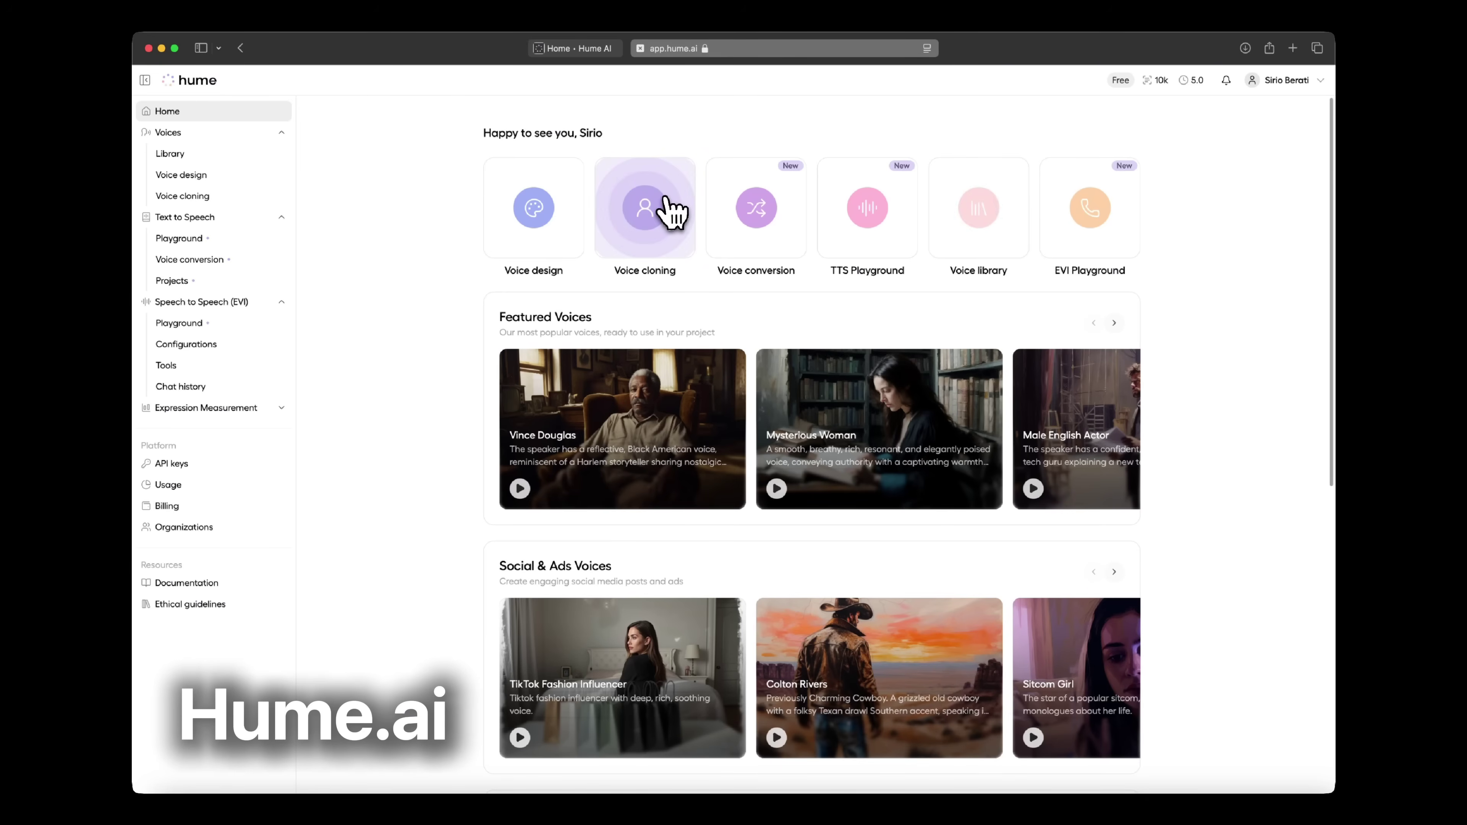
# Step: Clone a voice named Stephanie from 1212(2).MP3, entering the full name and accepting the terms
pyautogui.click(650, 227)
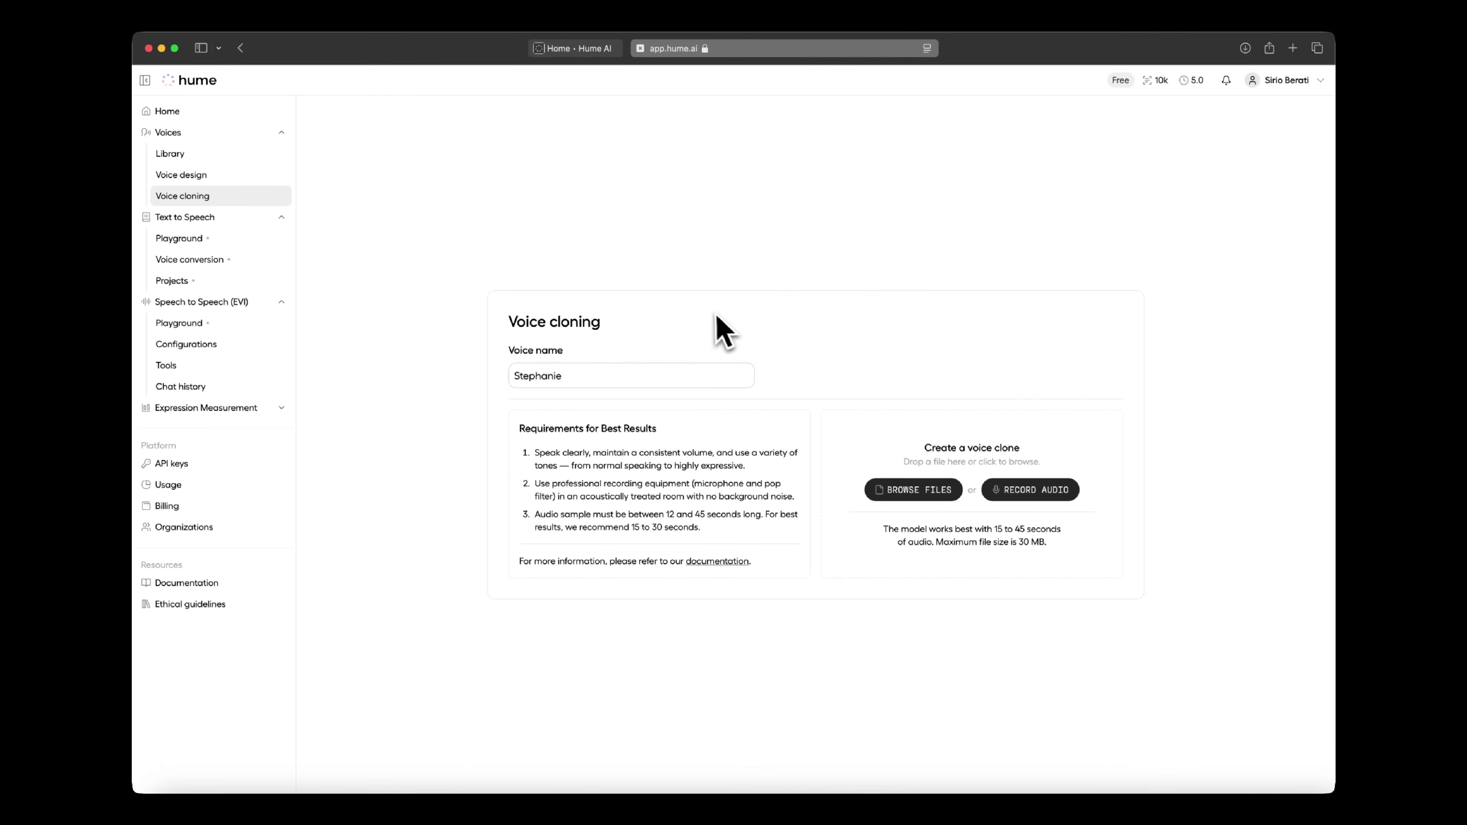
pyautogui.click(939, 491)
pyautogui.doubleClick(713, 234)
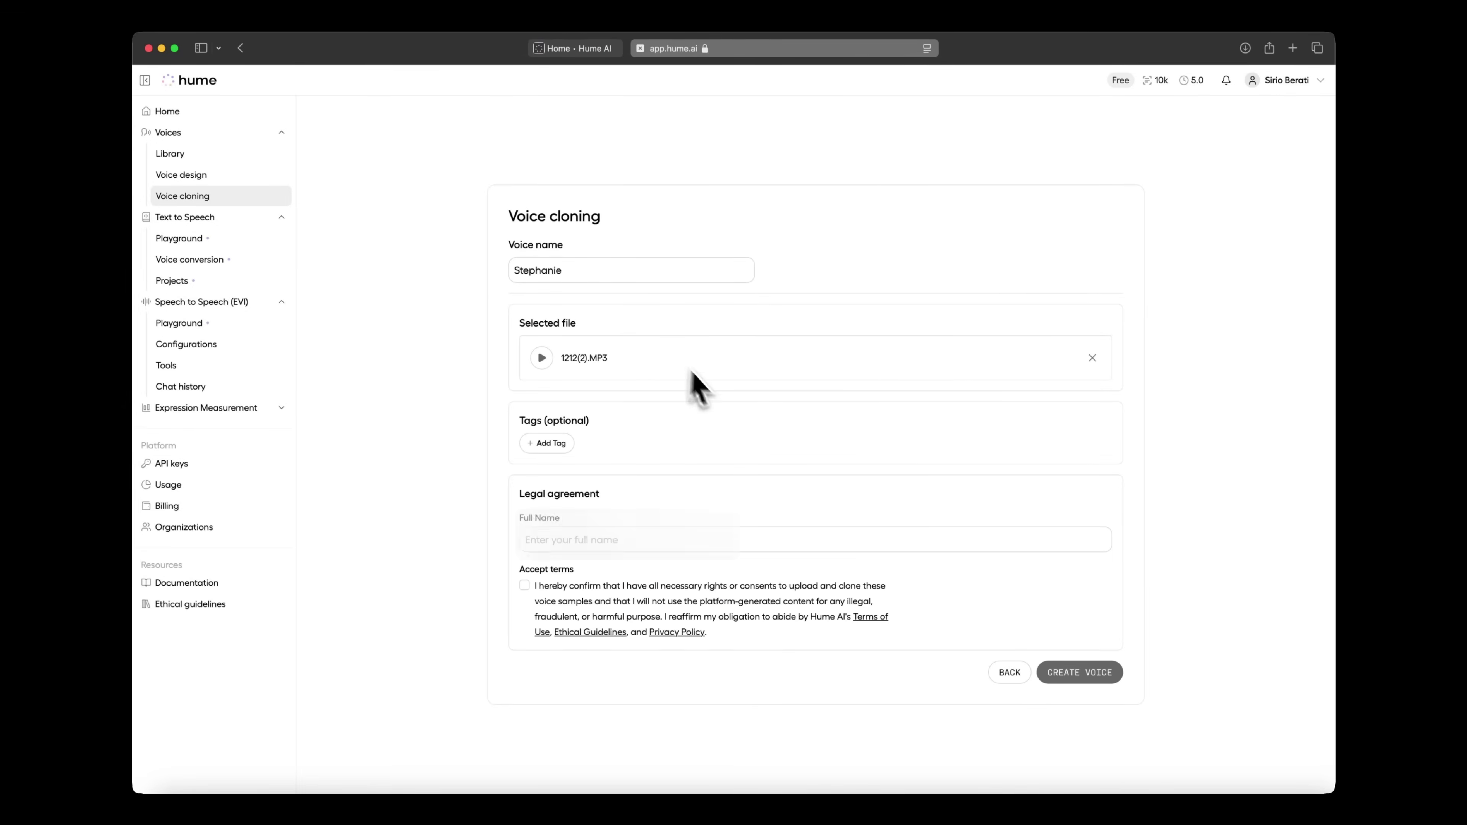
pyautogui.click(574, 534)
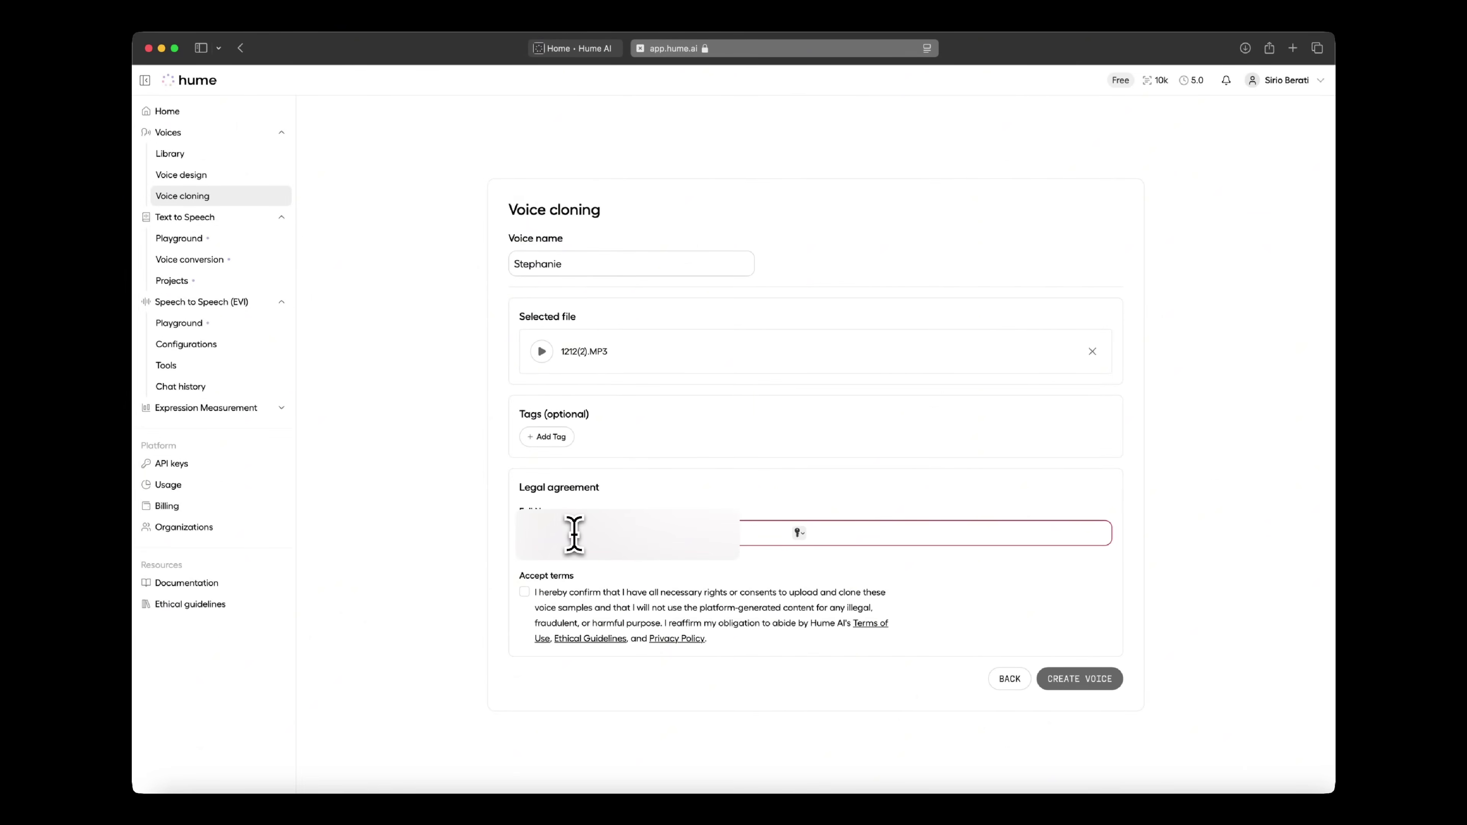
pyautogui.click(525, 587)
pyautogui.click(1071, 672)
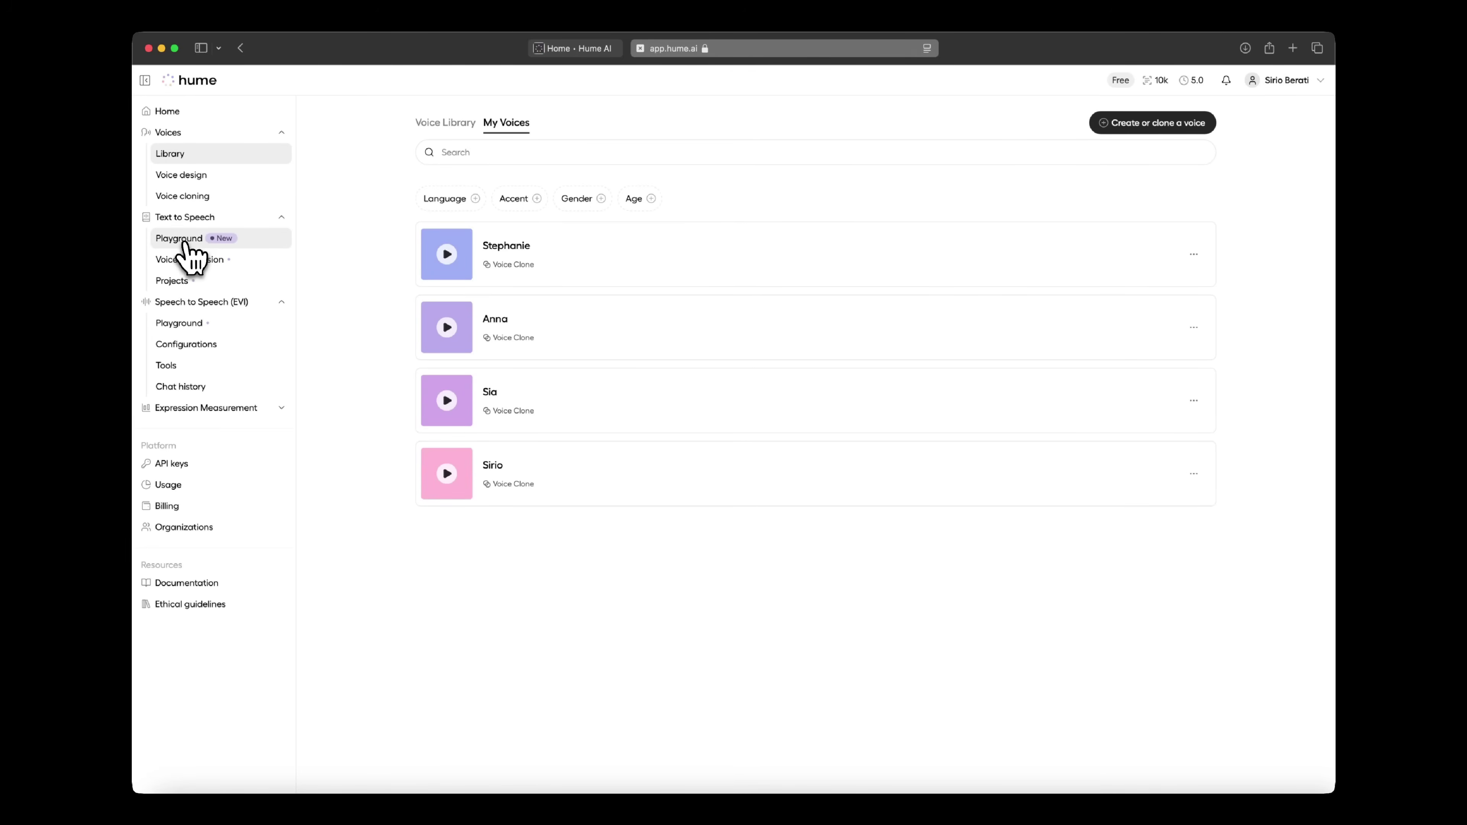
# Step: Choose the Stephanie voice in the playground and enhance the script 'Hey guys, I am Stephanie, nice to meet you!'
pyautogui.click(184, 249)
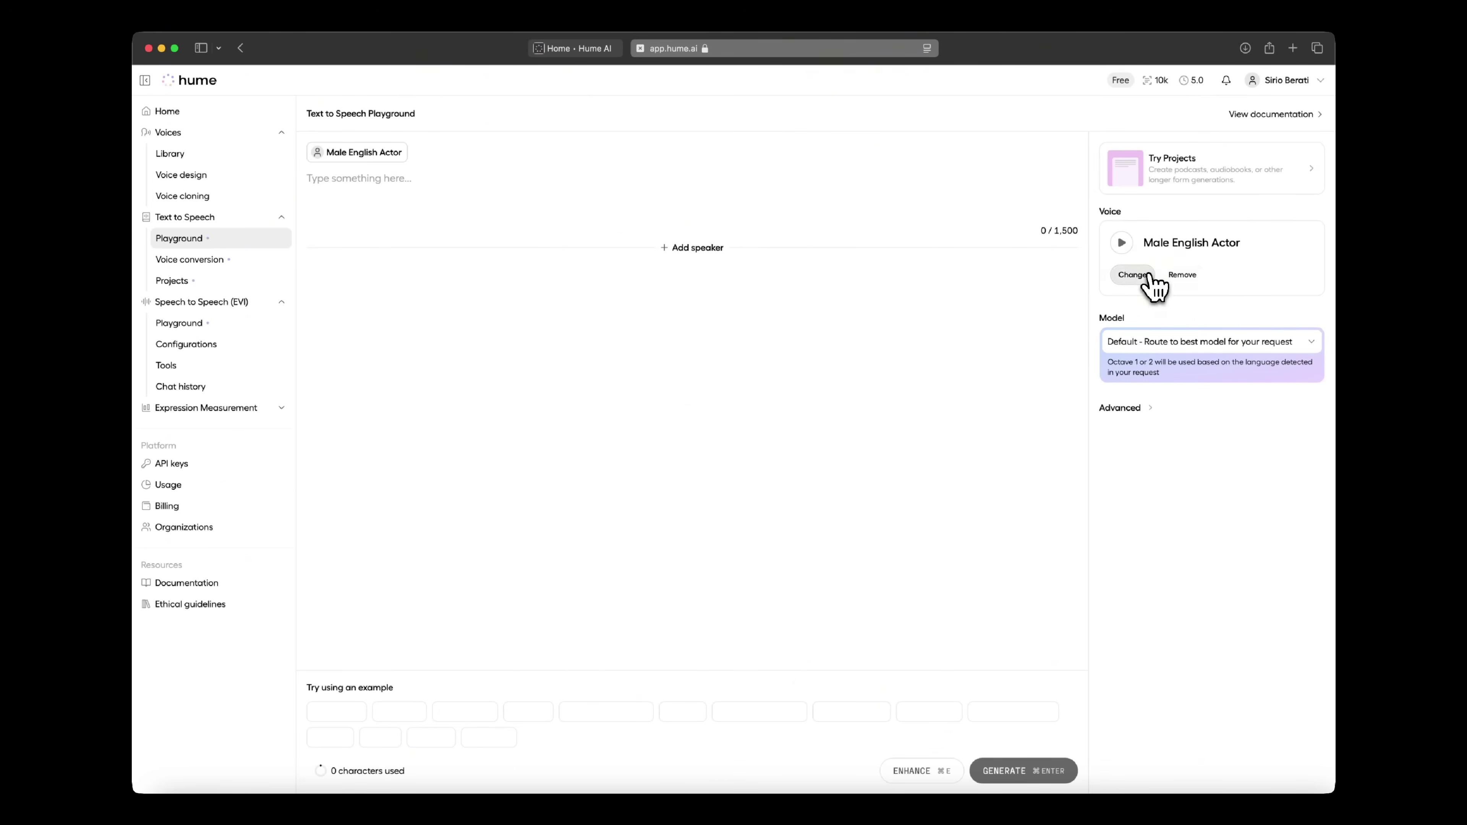
pyautogui.click(1131, 275)
pyautogui.click(674, 262)
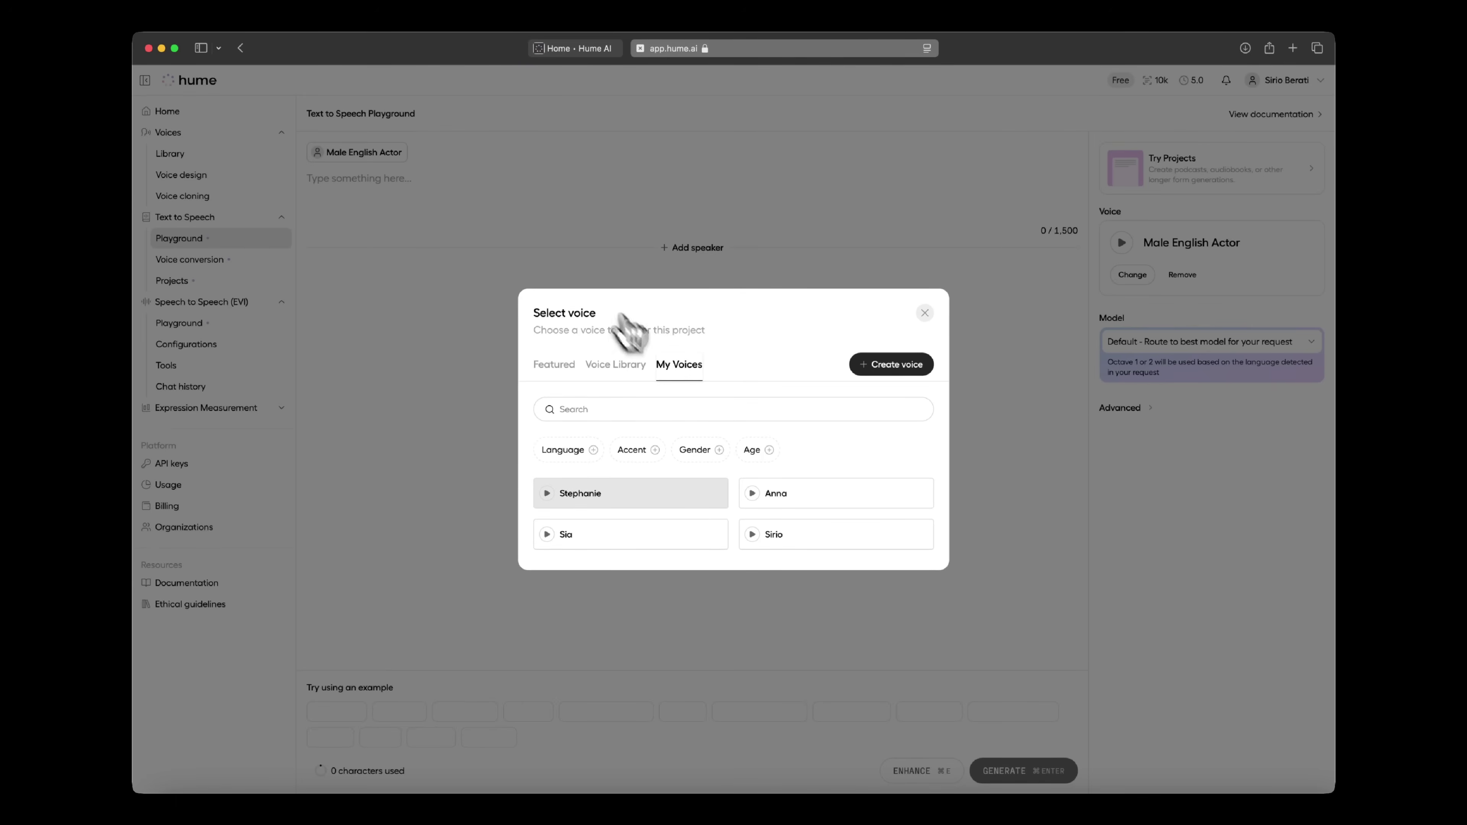
pyautogui.click(681, 488)
pyautogui.write('Hey')
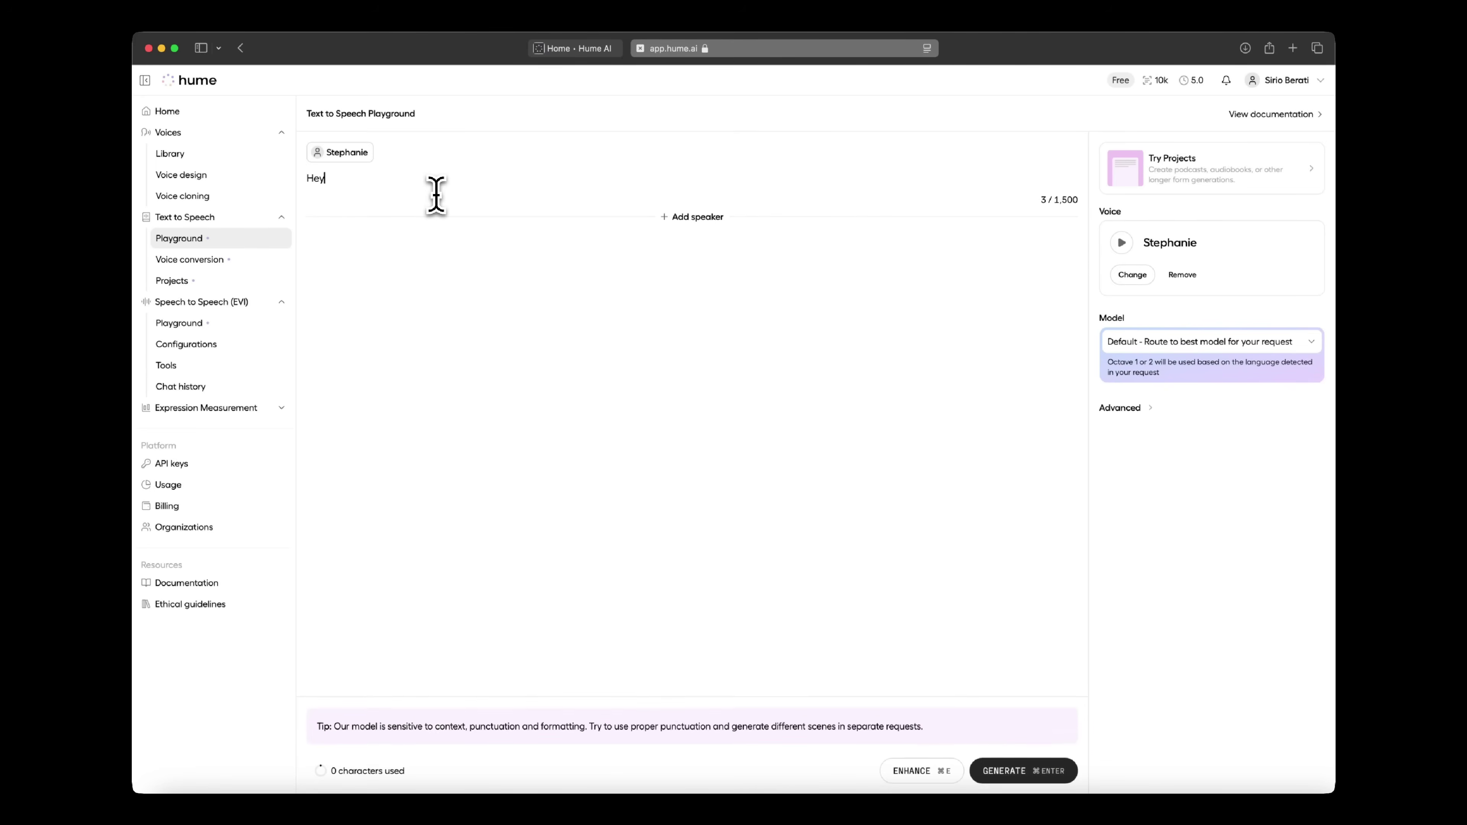
pyautogui.write(' guys, I am')
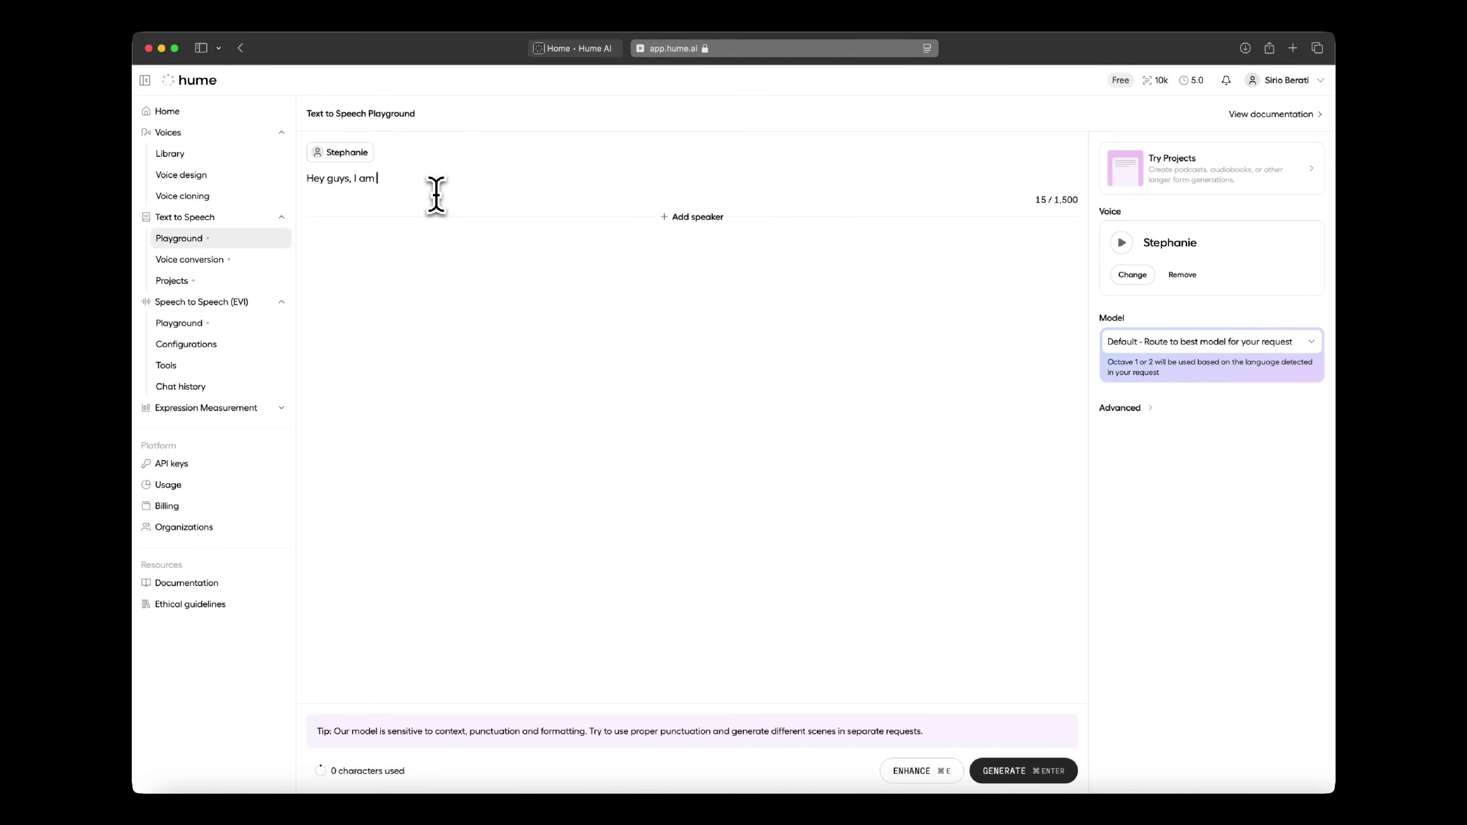
pyautogui.write(' Stephanie, nice to meet you!')
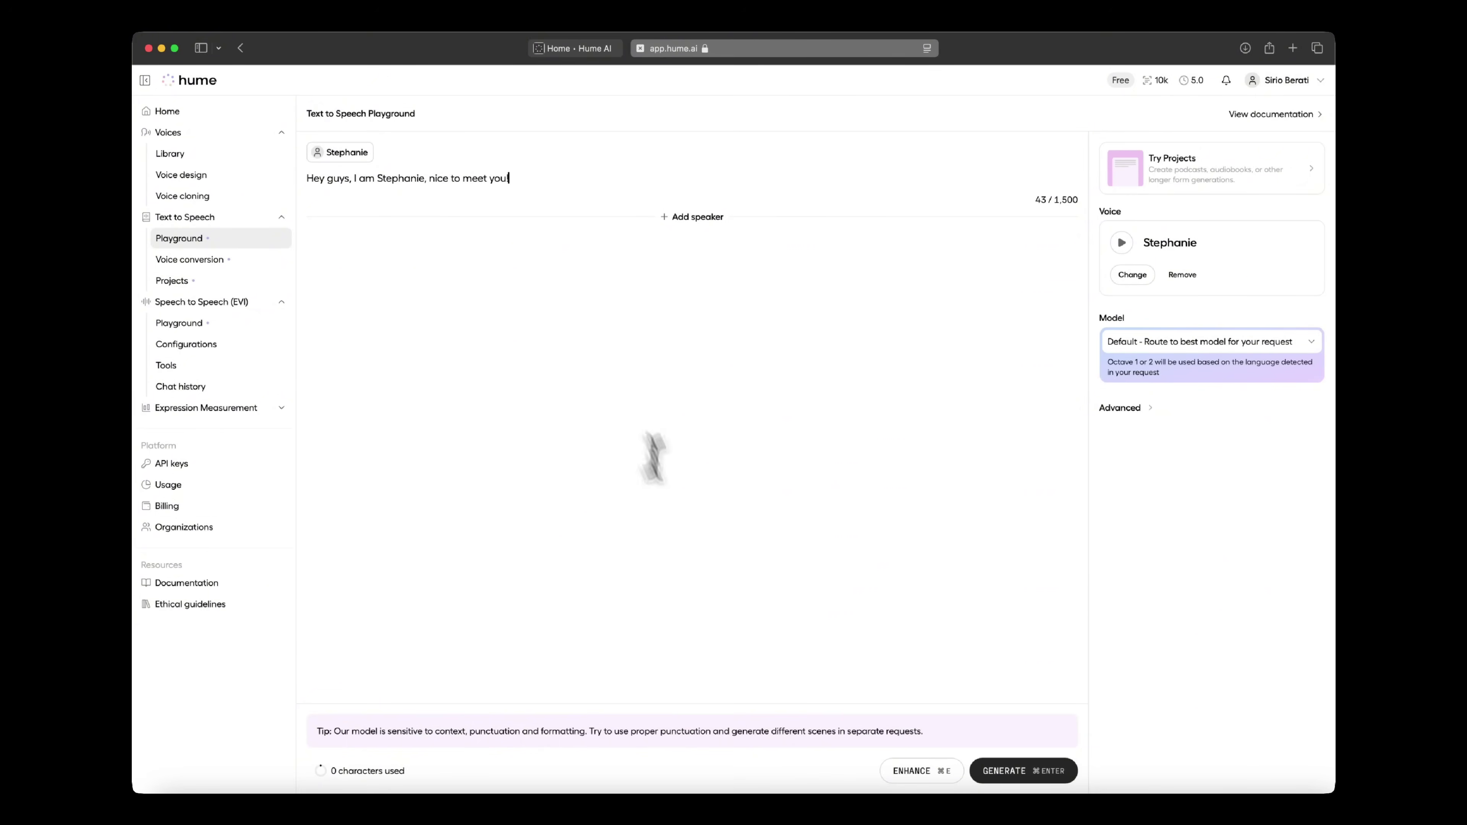
pyautogui.click(921, 770)
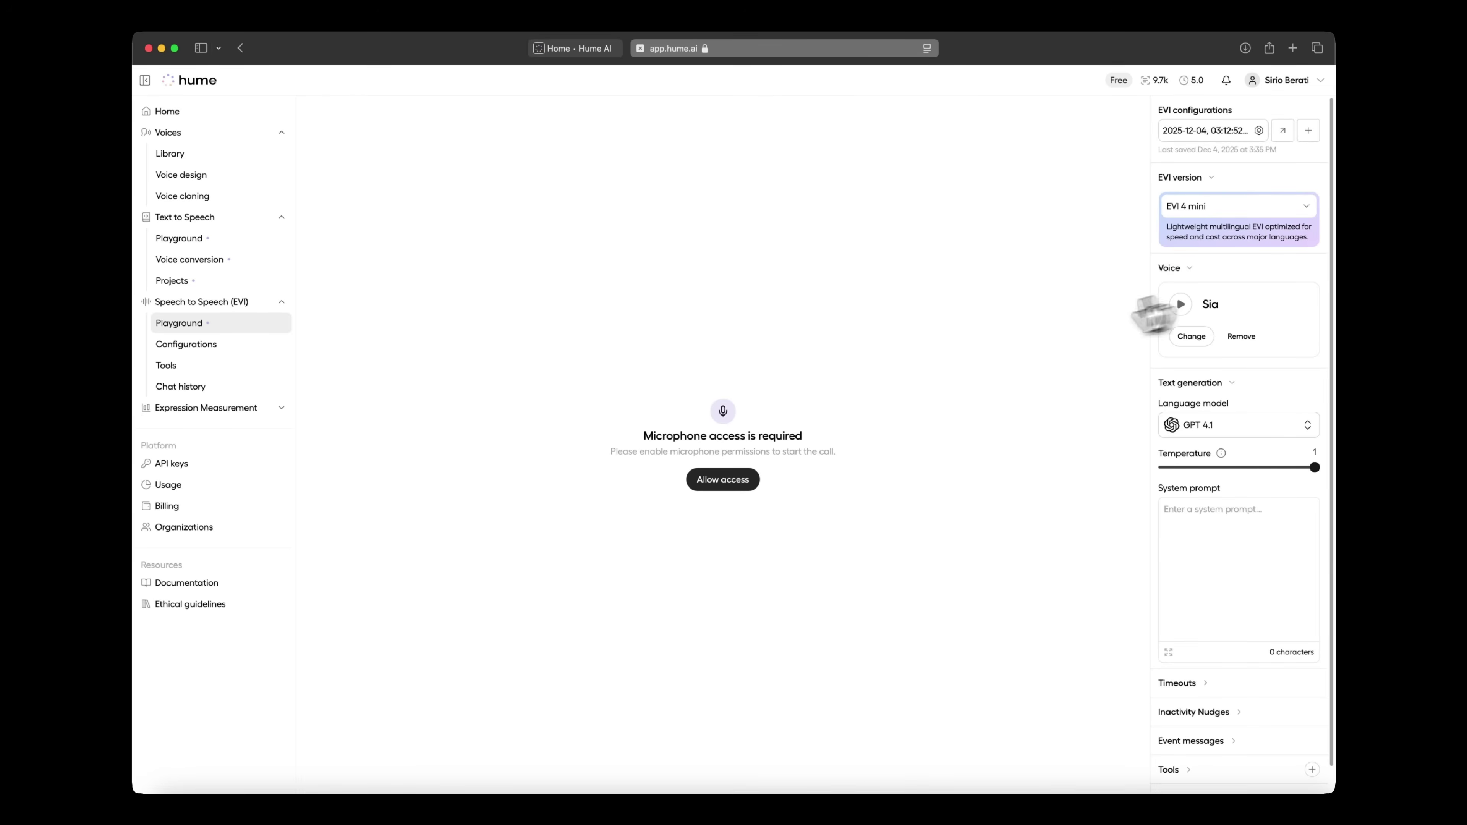
# Step: Grant microphone access for the Sia-voice EVI playground and reload it
pyautogui.click(723, 489)
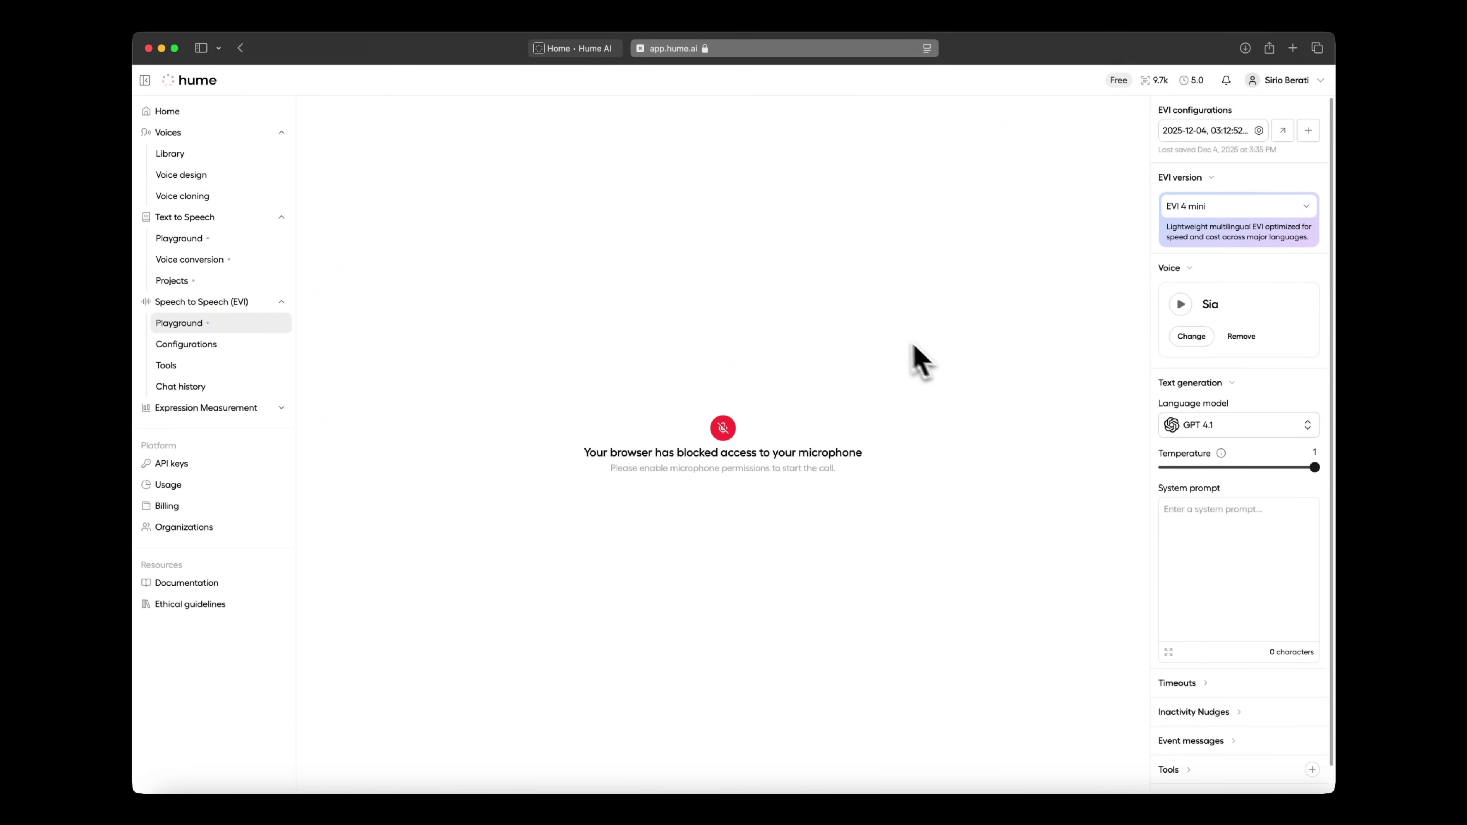
pyautogui.click(218, 323)
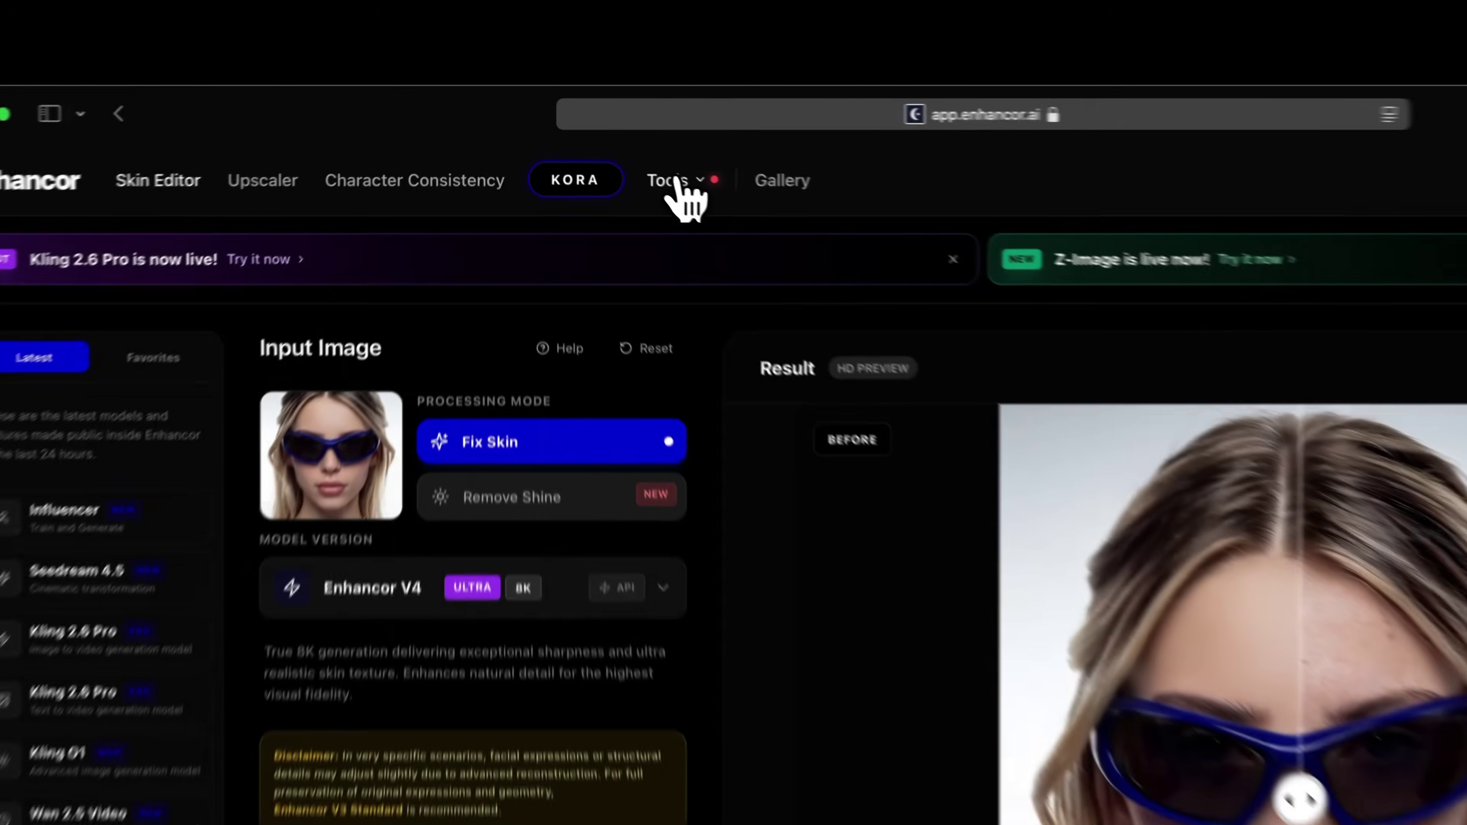
pyautogui.click(581, 131)
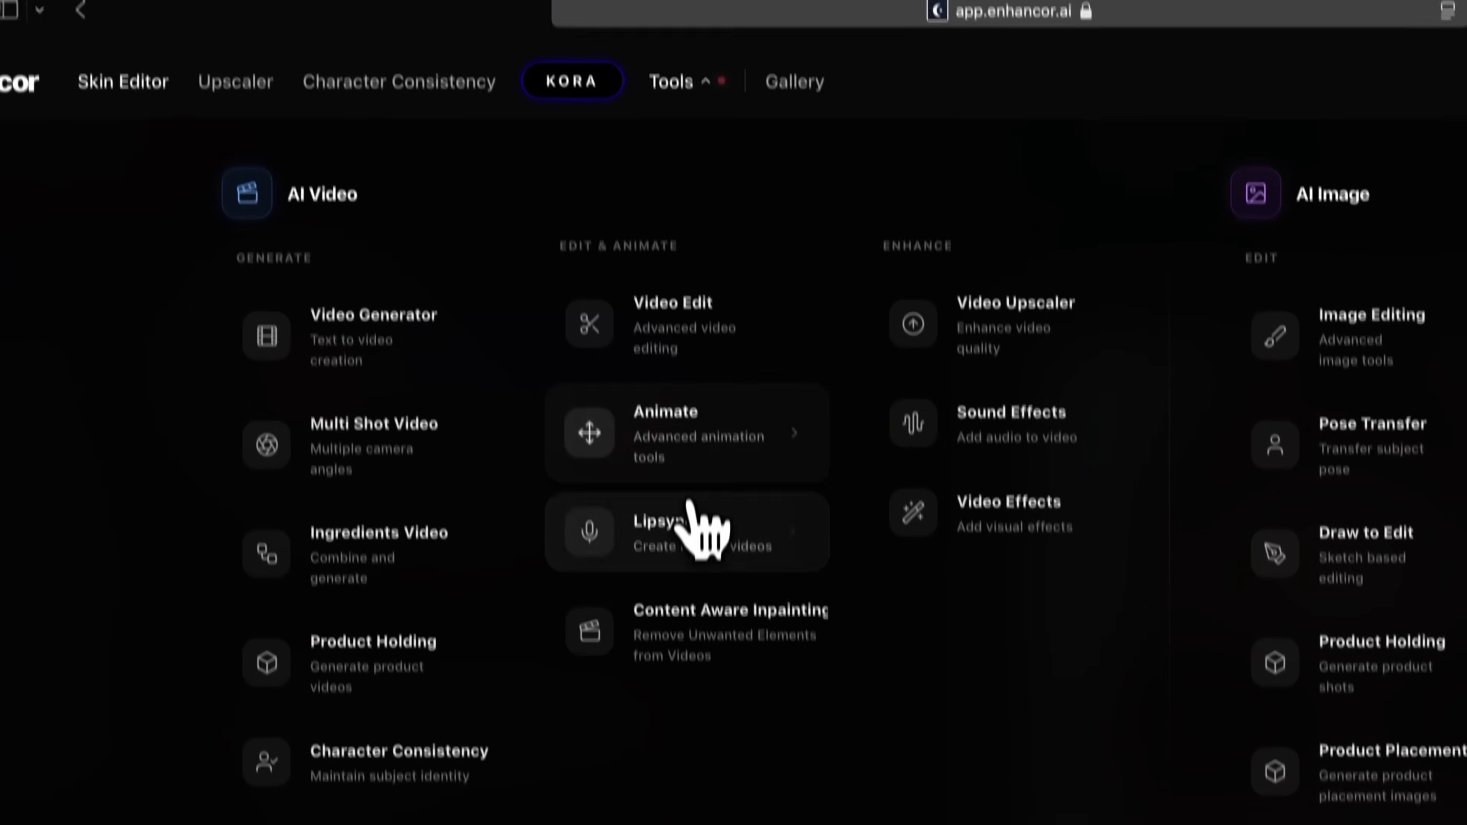
# Step: Open the Lipsyncing tool and play the Enhancor V1 lipsync video made from the image and audio
pyautogui.click(707, 637)
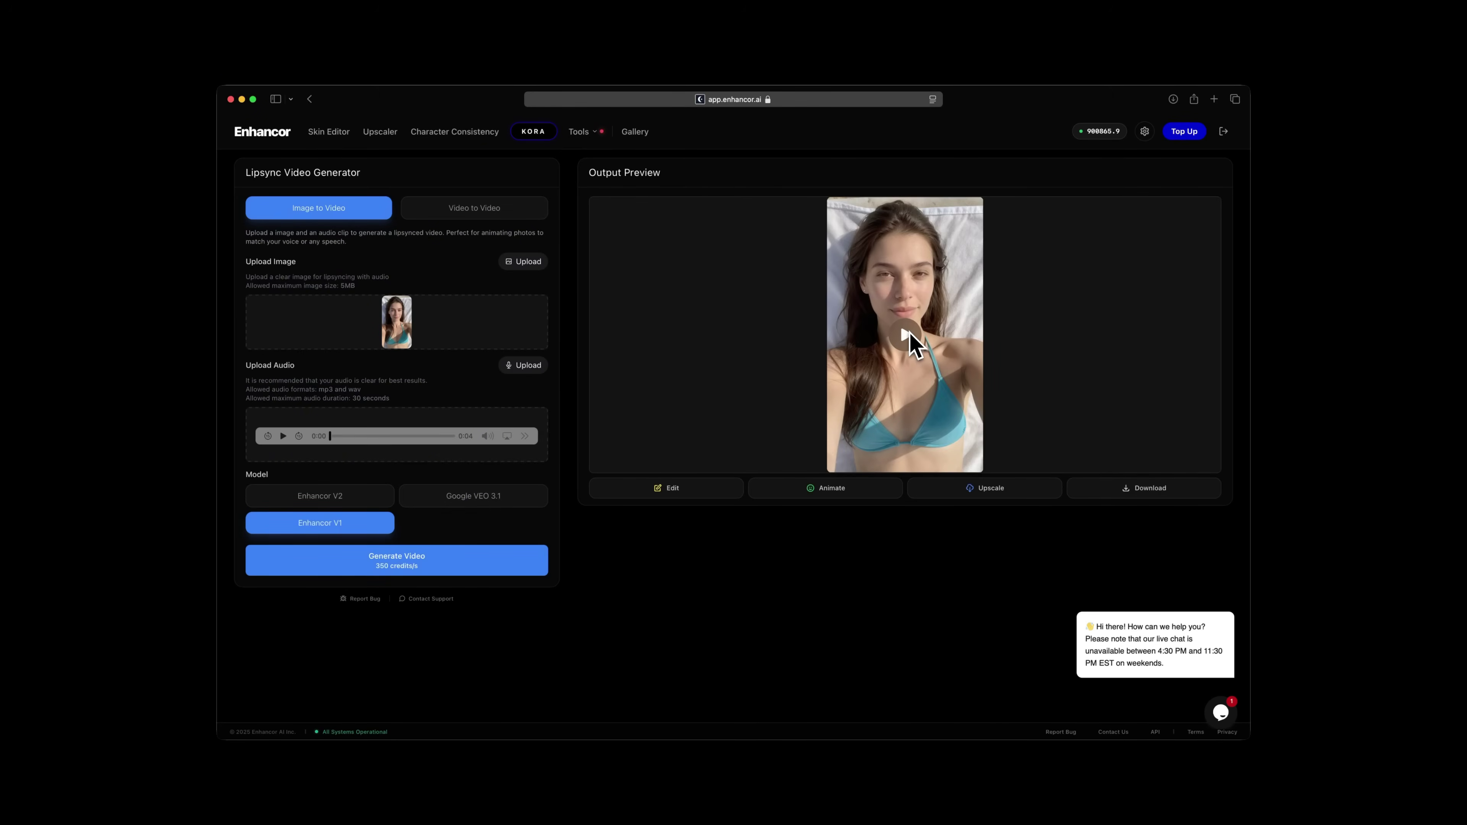
pyautogui.click(909, 334)
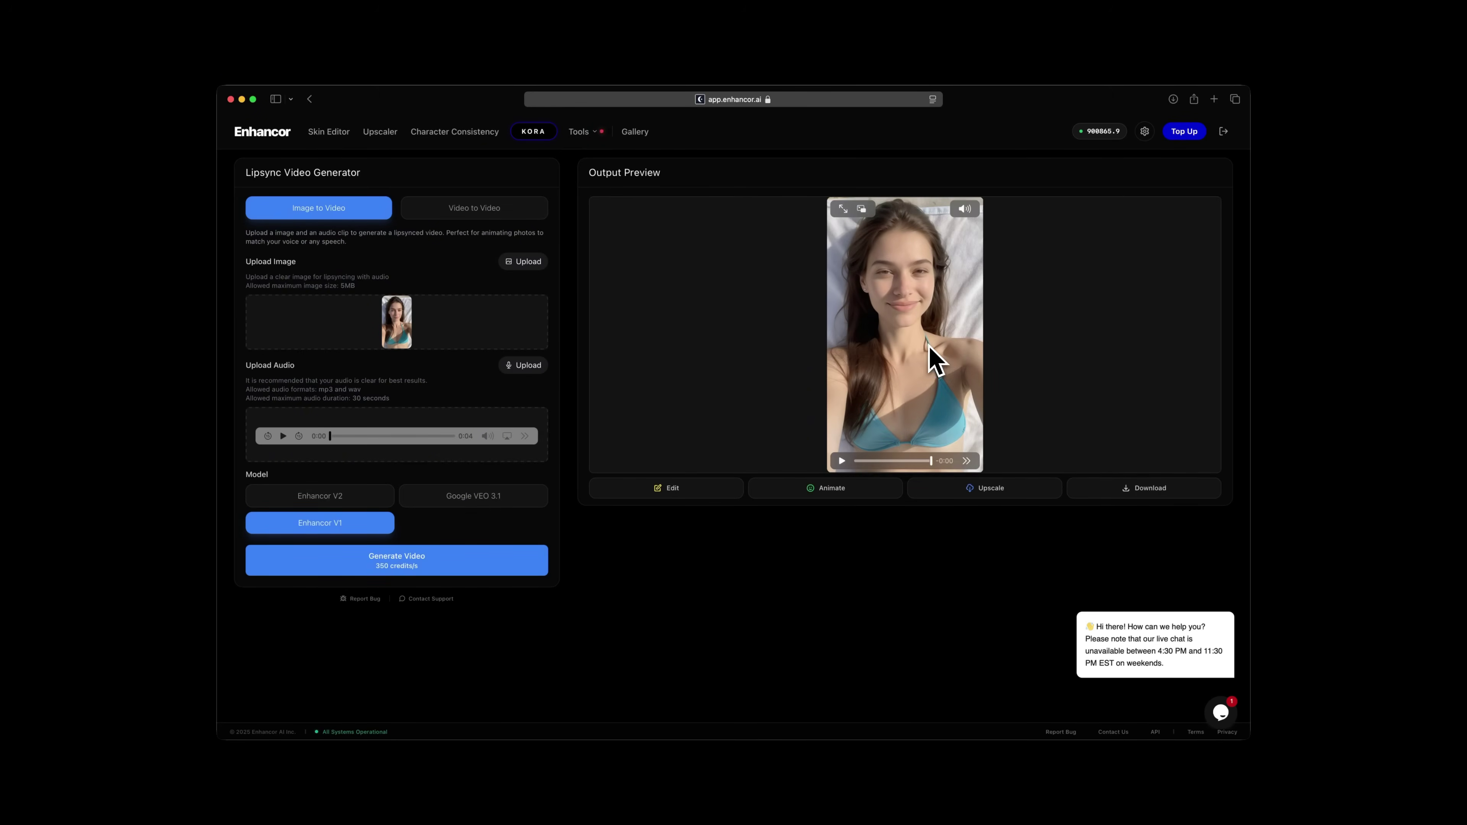